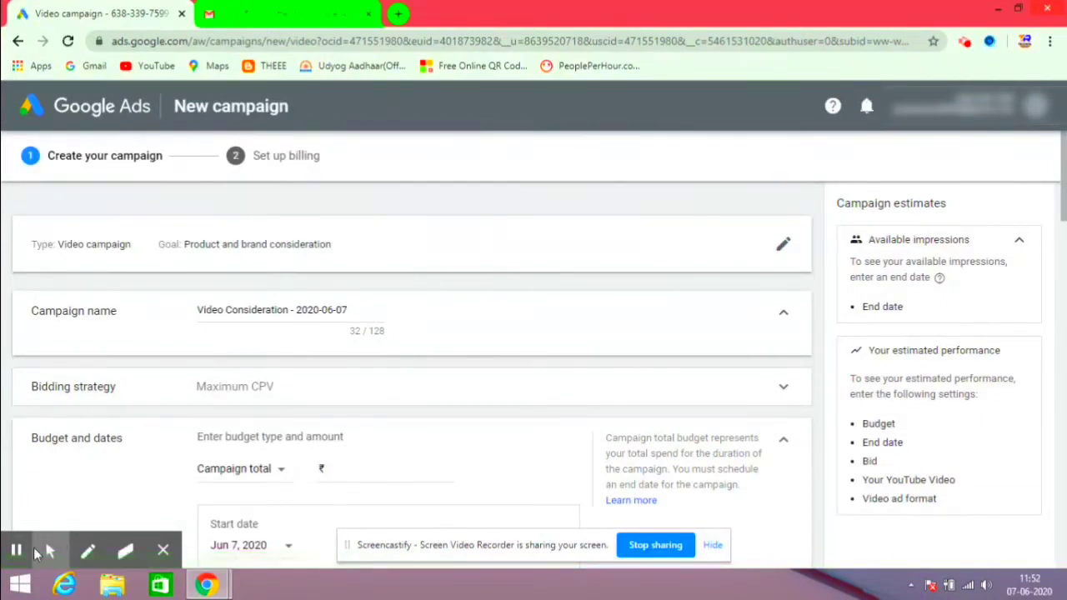
Continue to the new Video campaign form with the Product and brand consideration goal.
click(18, 553)
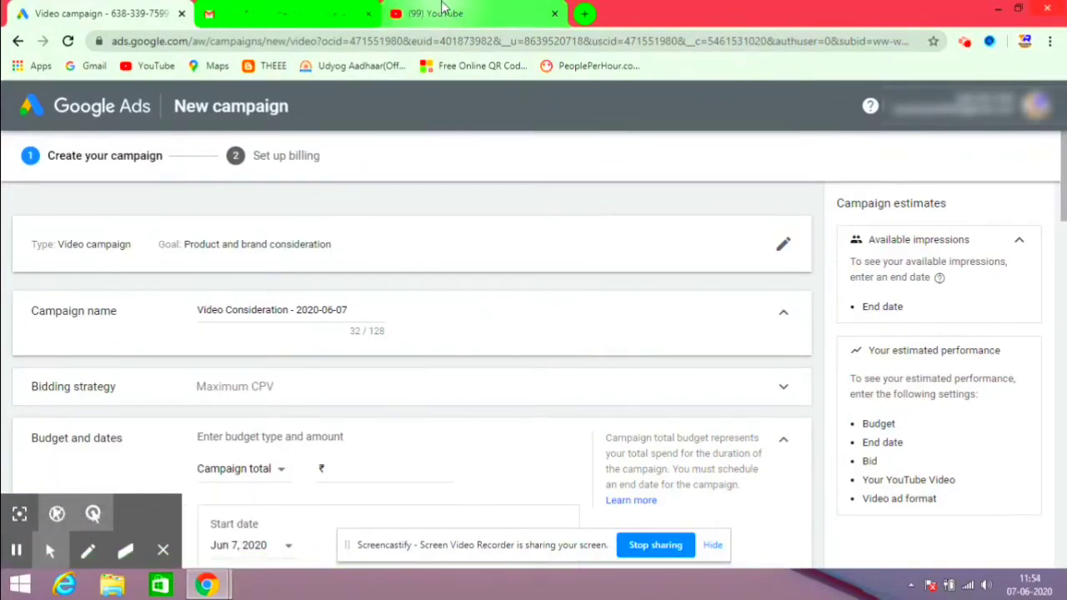
In YouTube Studio, open the Video details page of the channel's most recent upload.
click(443, 10)
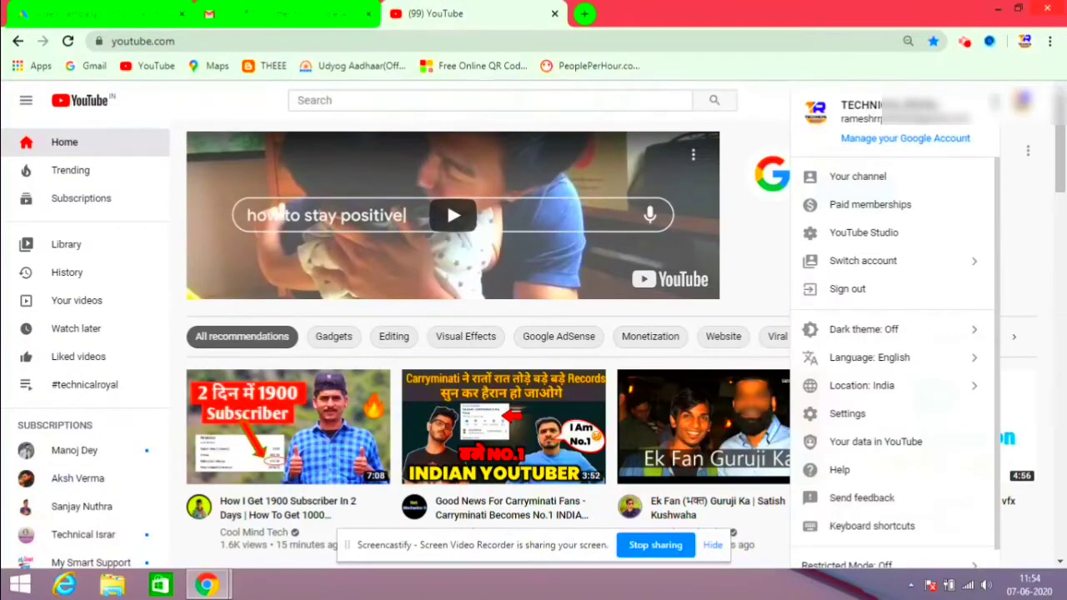
click(905, 176)
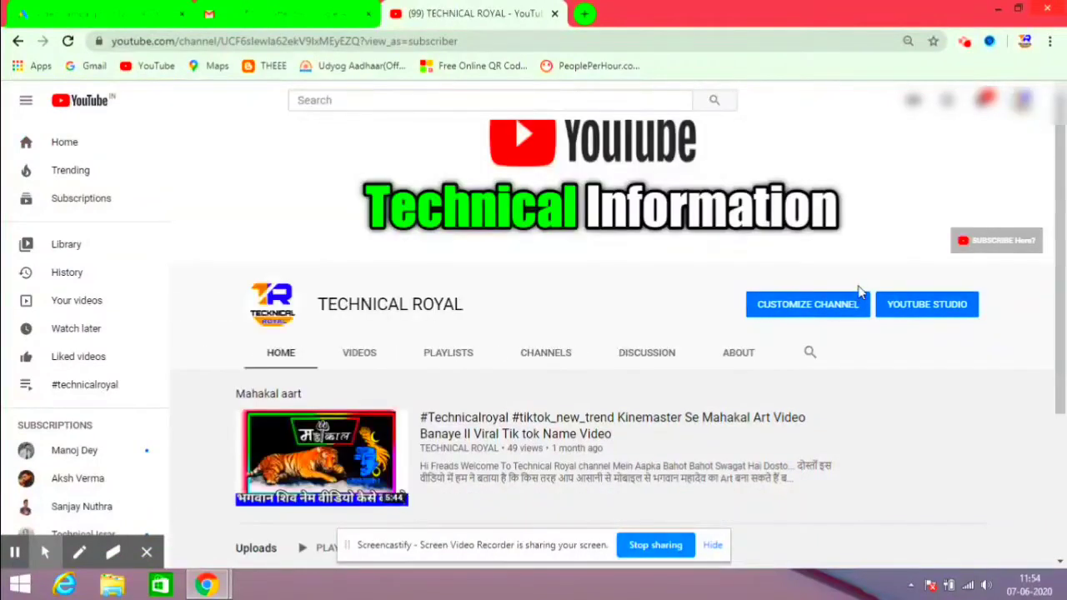
click(370, 355)
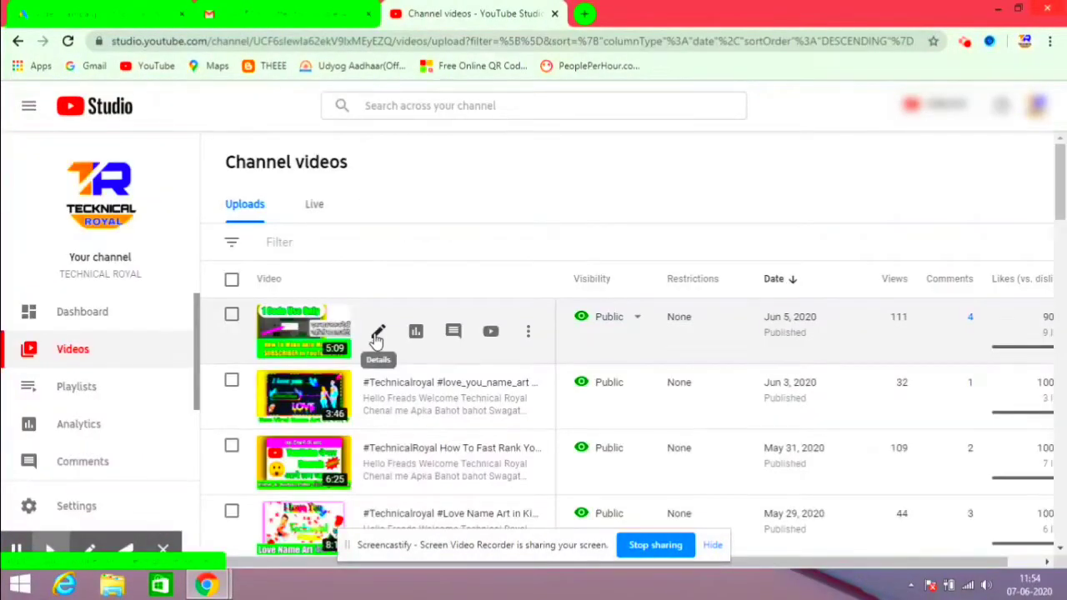
click(376, 333)
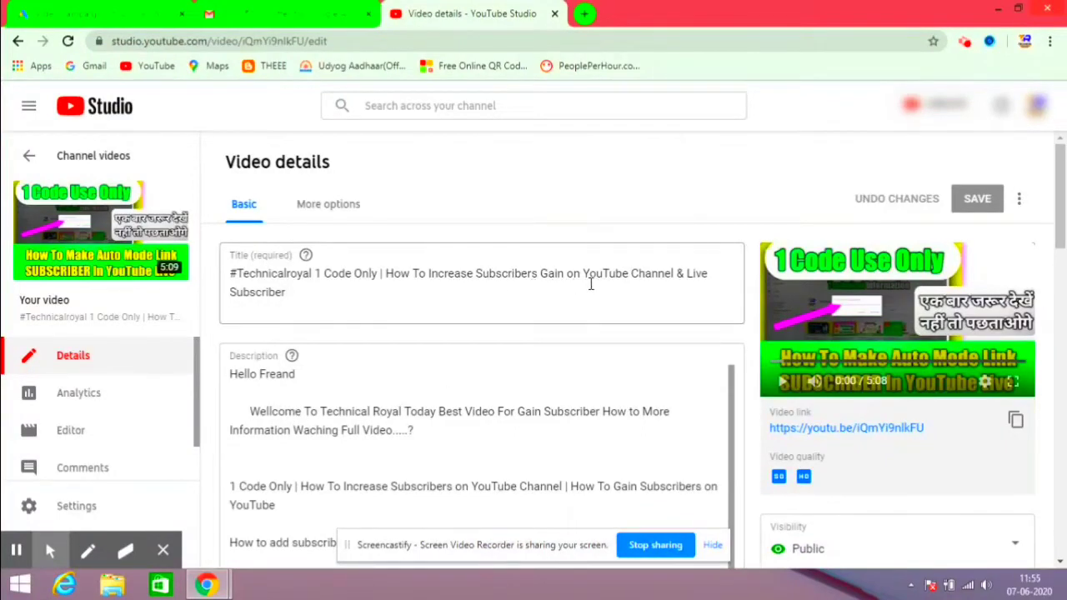
Select the title phrase 'How To Increase Subscribers Gain on YouTube Channel' to reuse it.
click(398, 274)
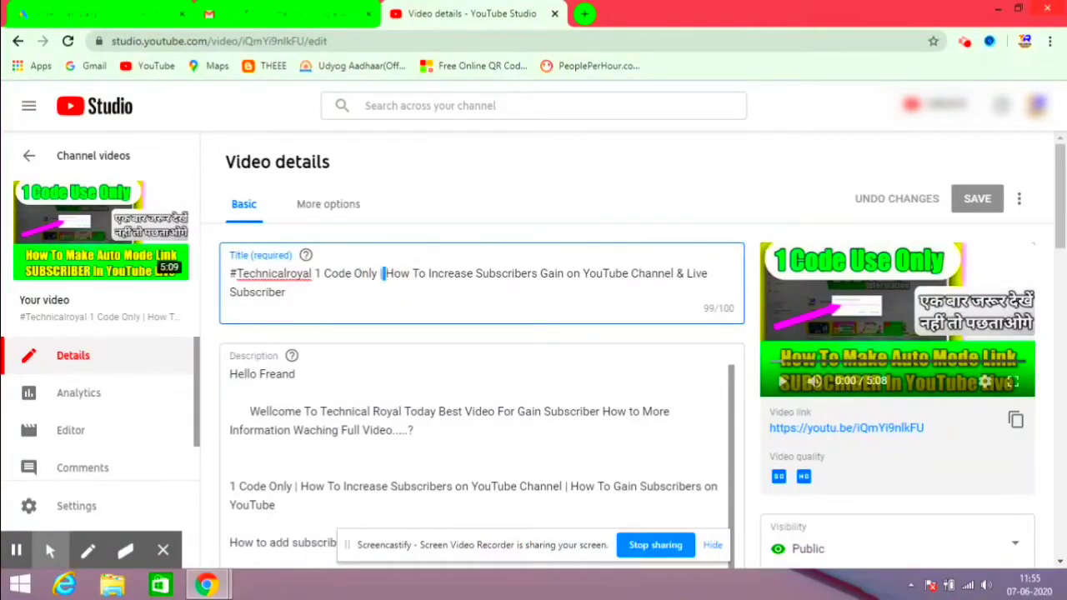
drag(400, 274, 673, 274)
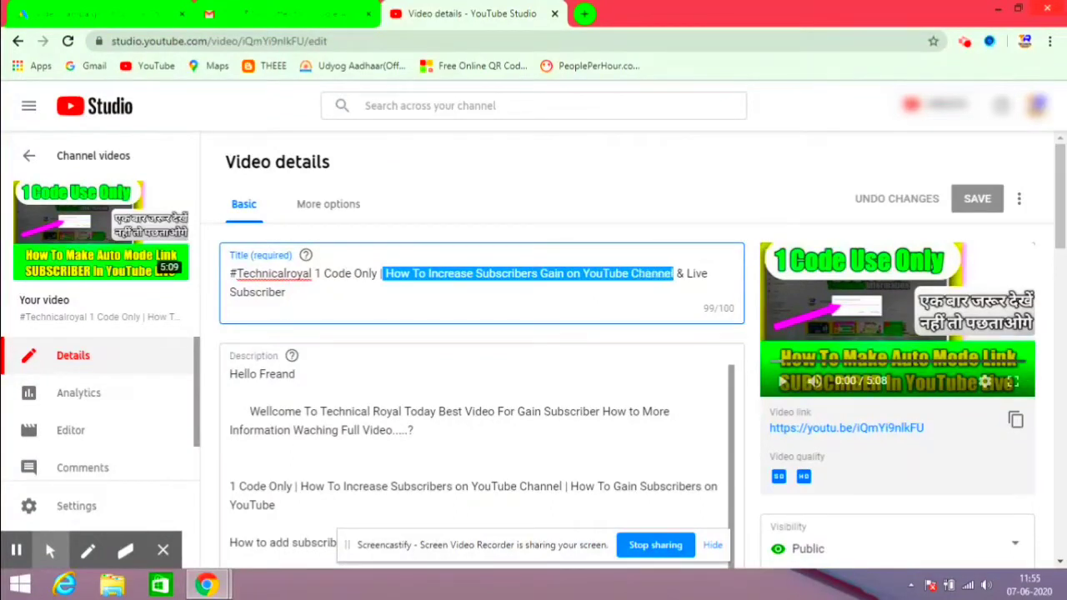
click(96, 14)
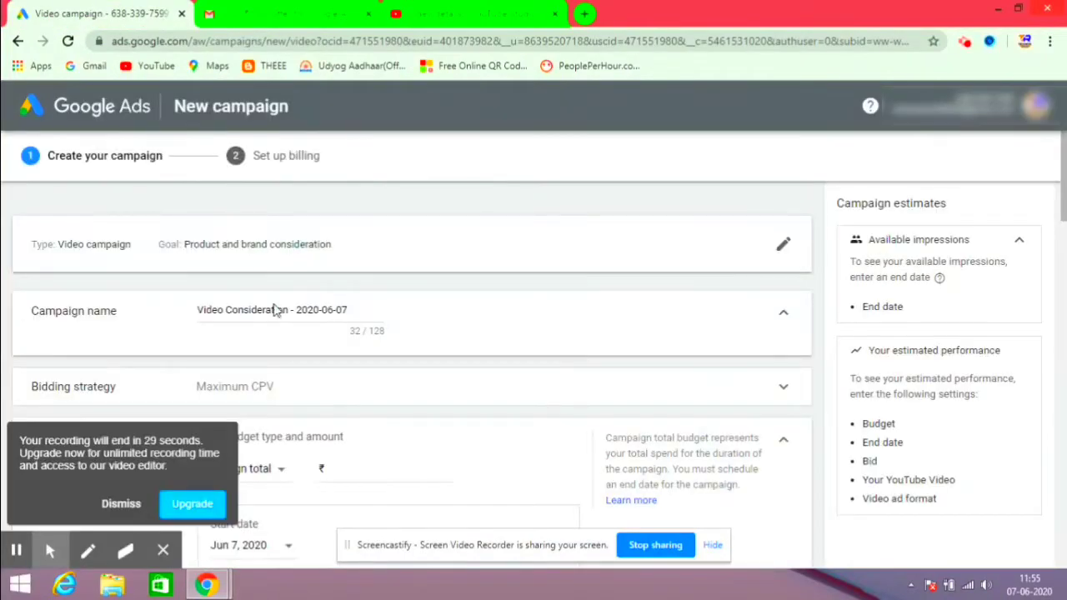
Paste 'How To Increase Subscribers Gain on YouTube Channel' as the campaign name and choose a specific end date.
drag(262, 315, 196, 321)
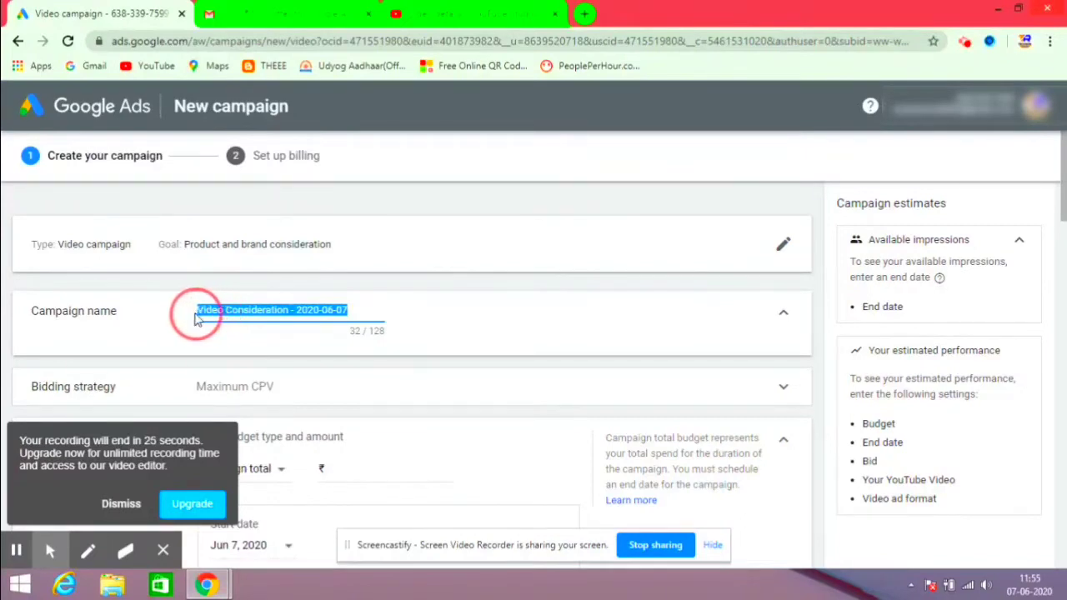
key(ctrl+v)
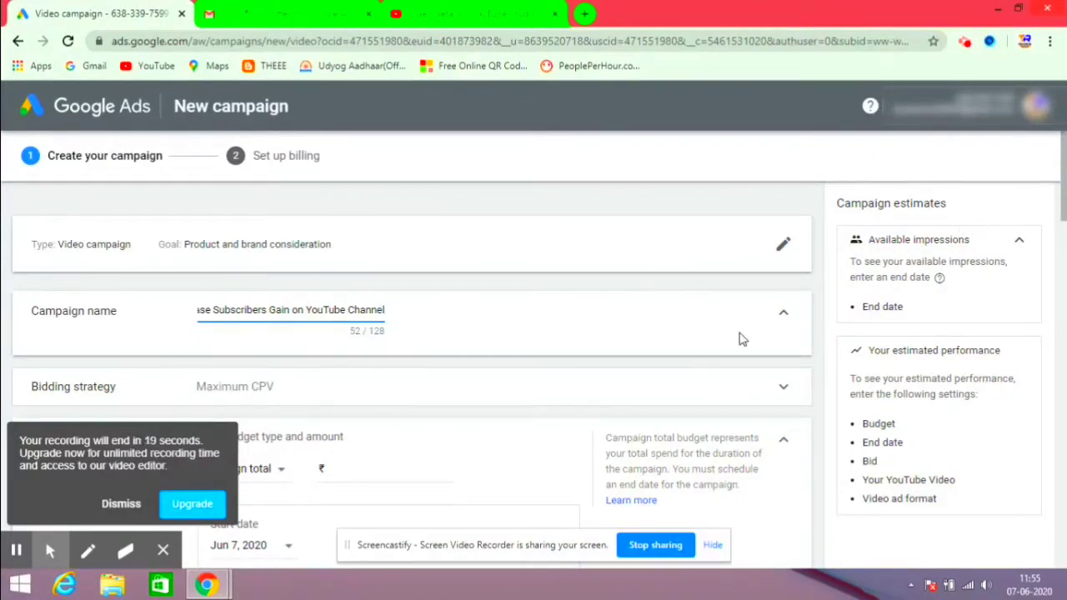
click(508, 397)
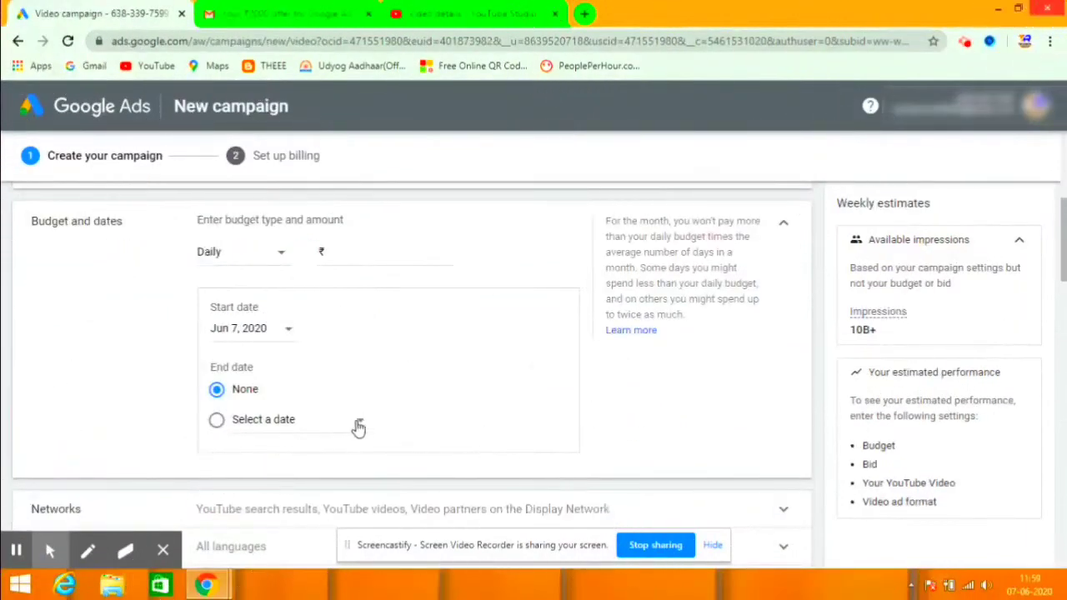
click(359, 425)
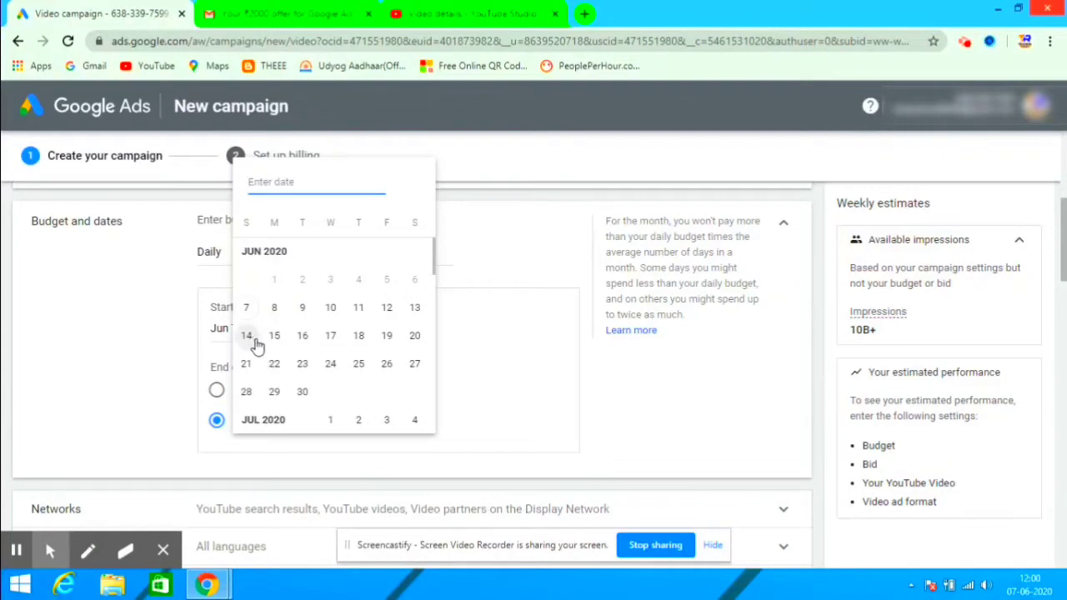
Keep the campaign budget type as Daily after trying Campaign total.
click(170, 347)
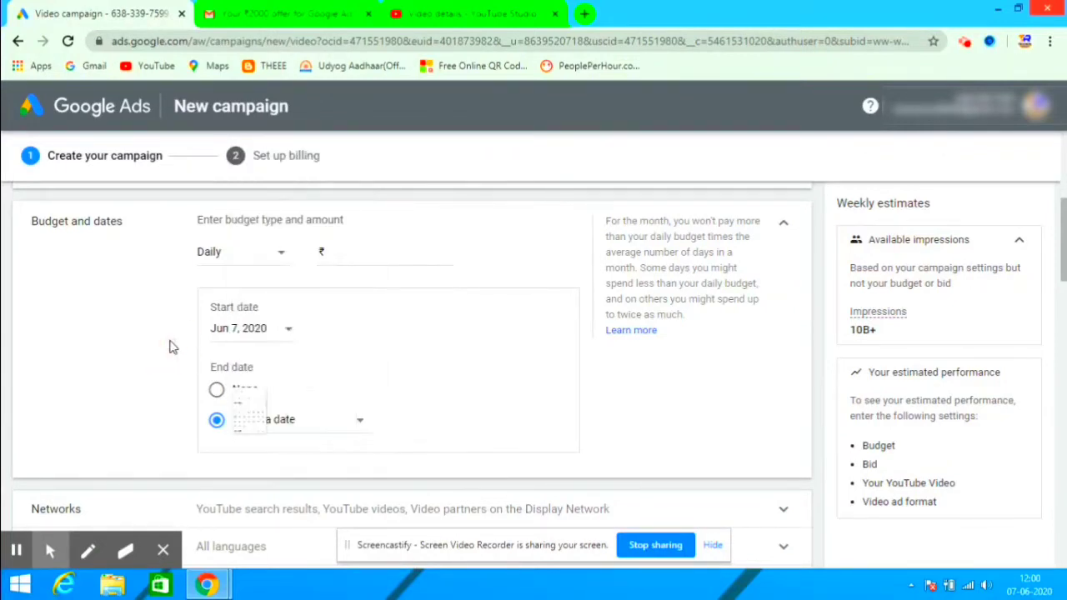
click(278, 260)
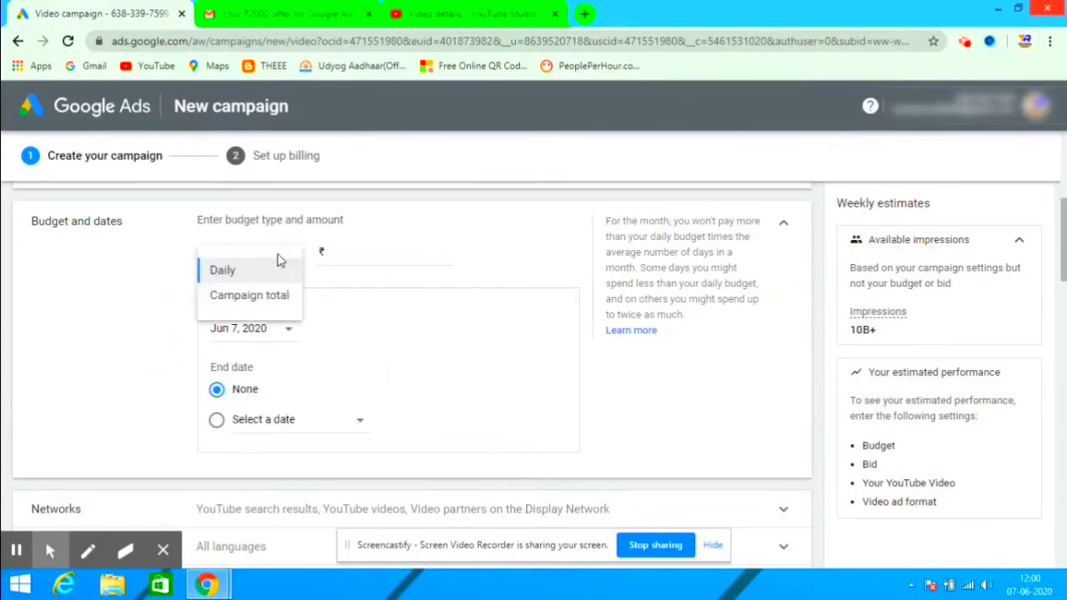
click(249, 298)
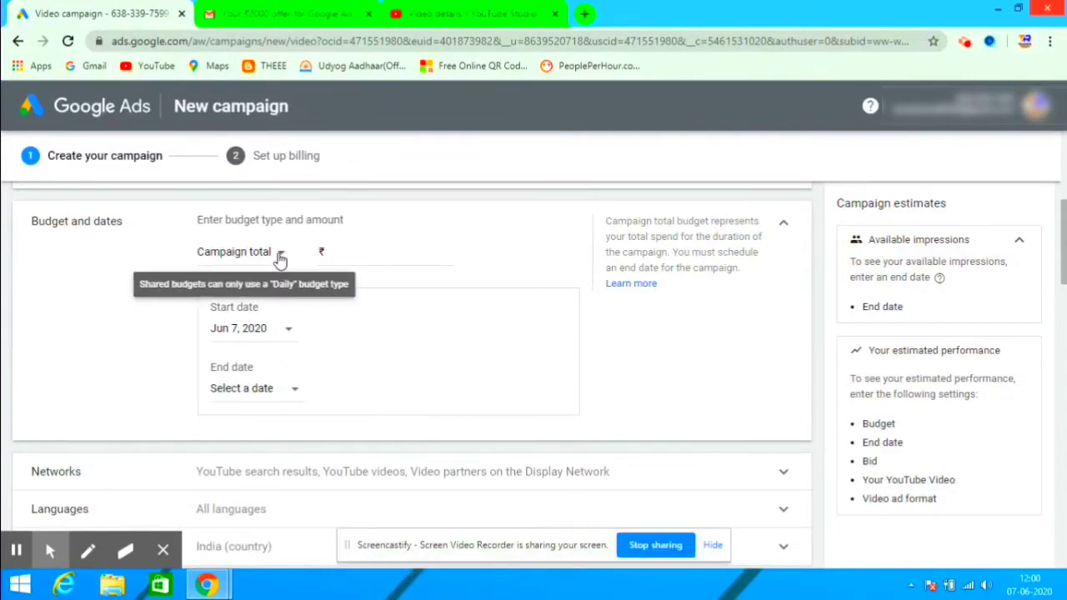
click(279, 258)
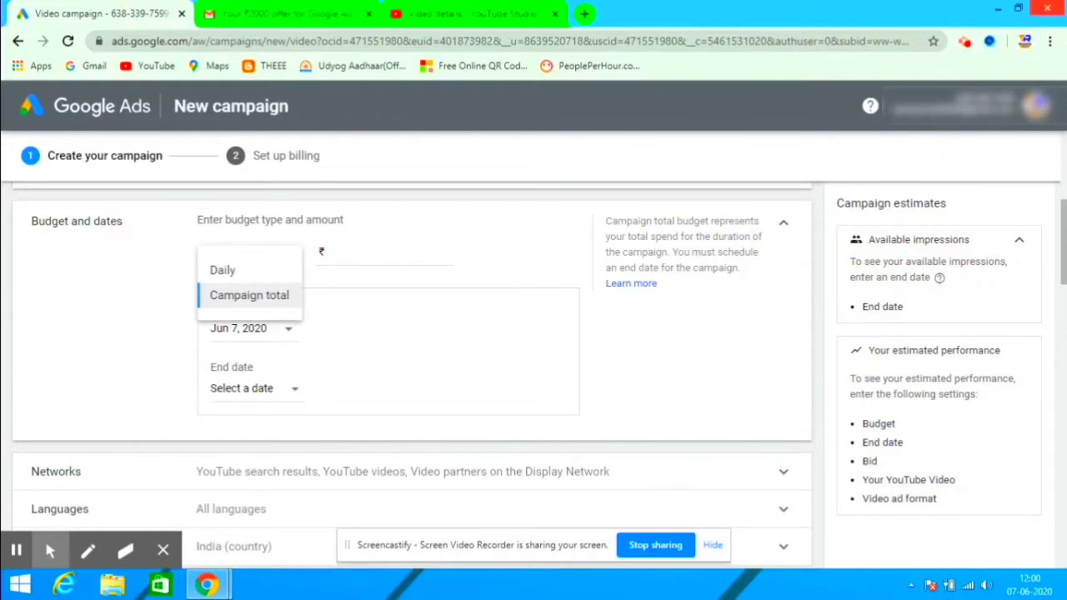
click(265, 270)
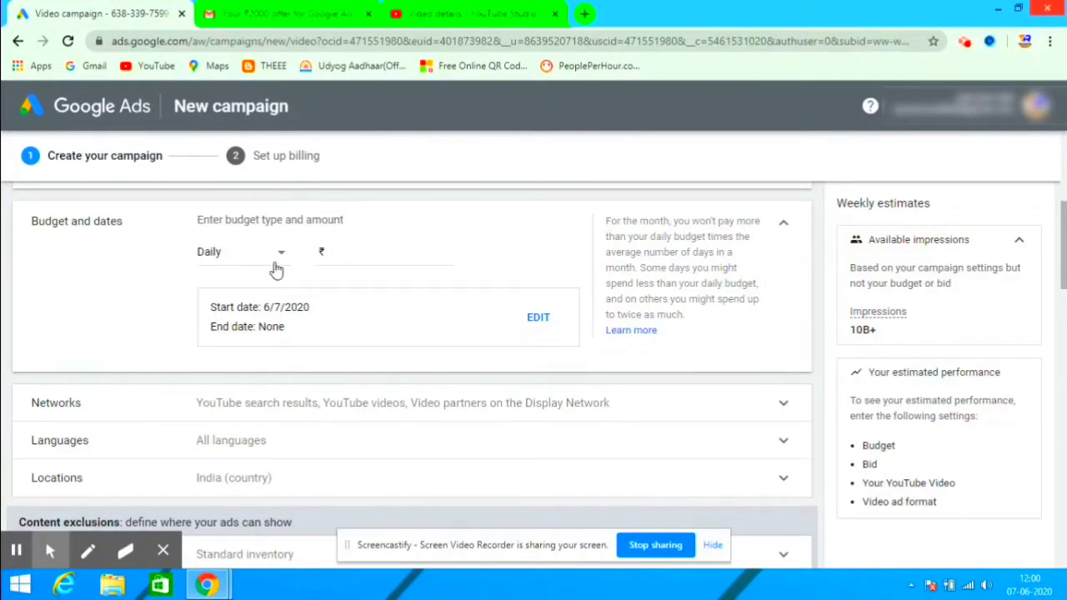
click(351, 252)
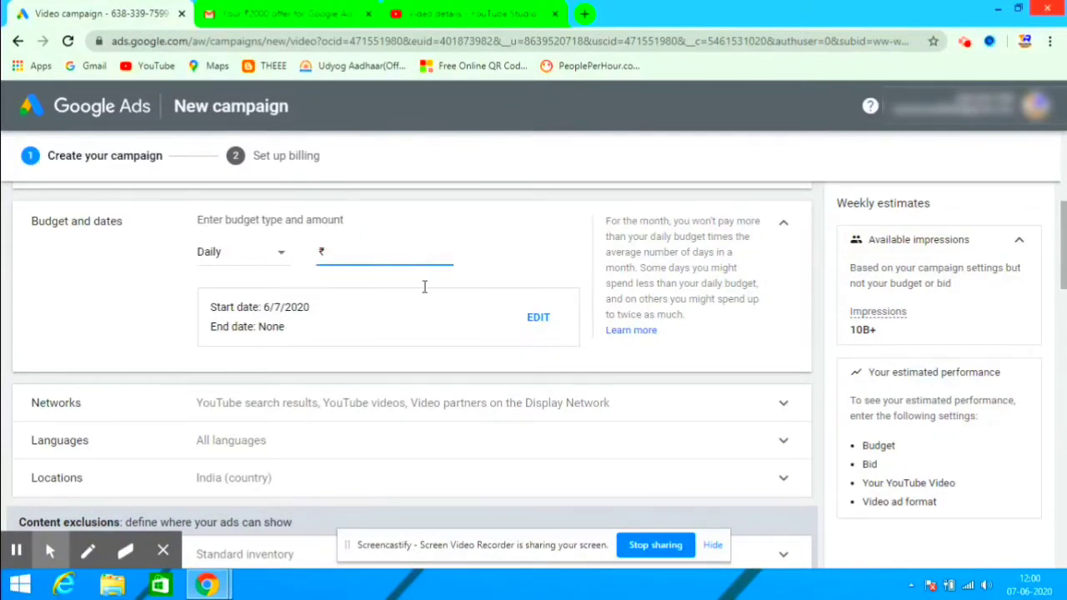
Set the campaign end date to Jun 15, 2020, with start date Jun 7, 2020.
click(533, 320)
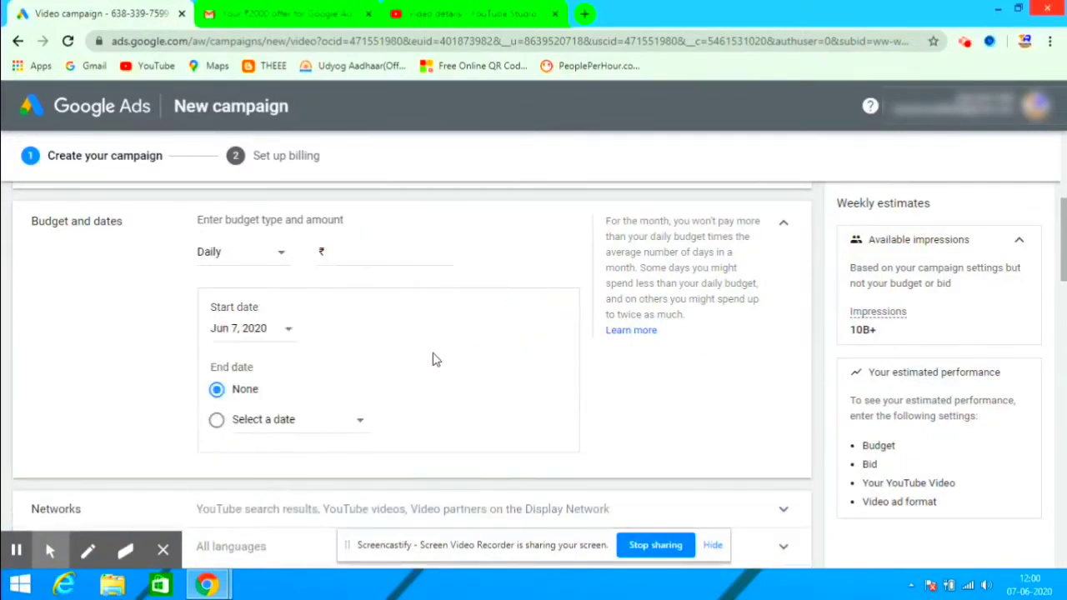
click(362, 423)
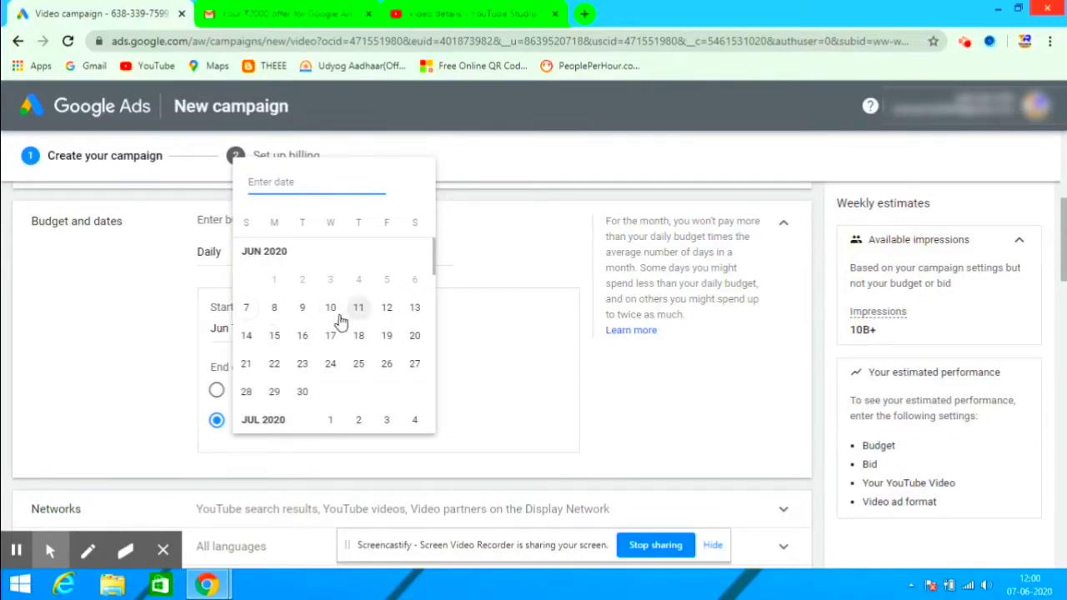
click(246, 313)
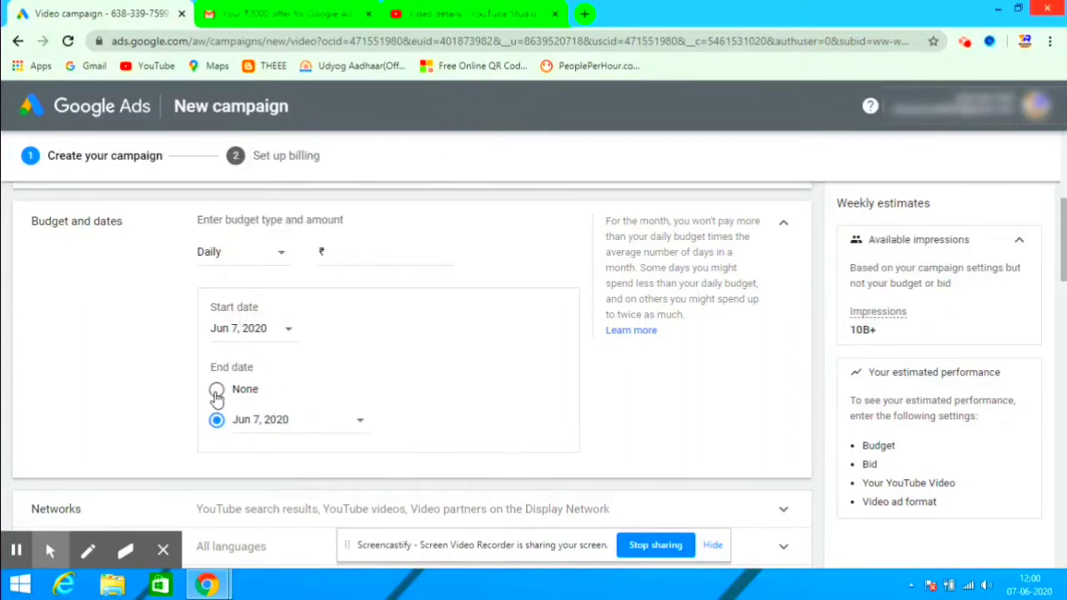
click(216, 392)
click(216, 420)
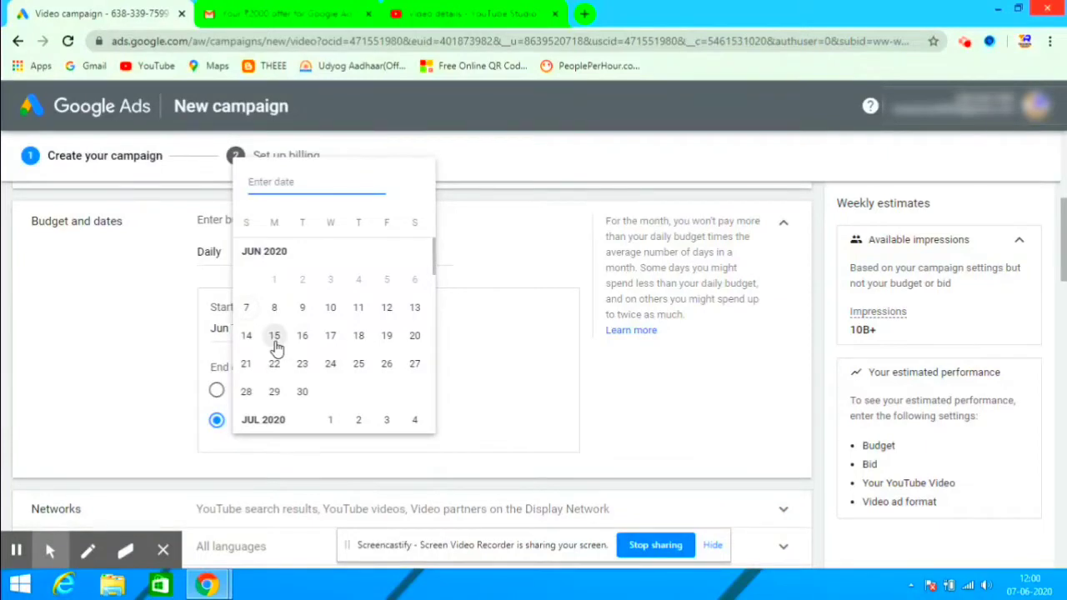
click(274, 337)
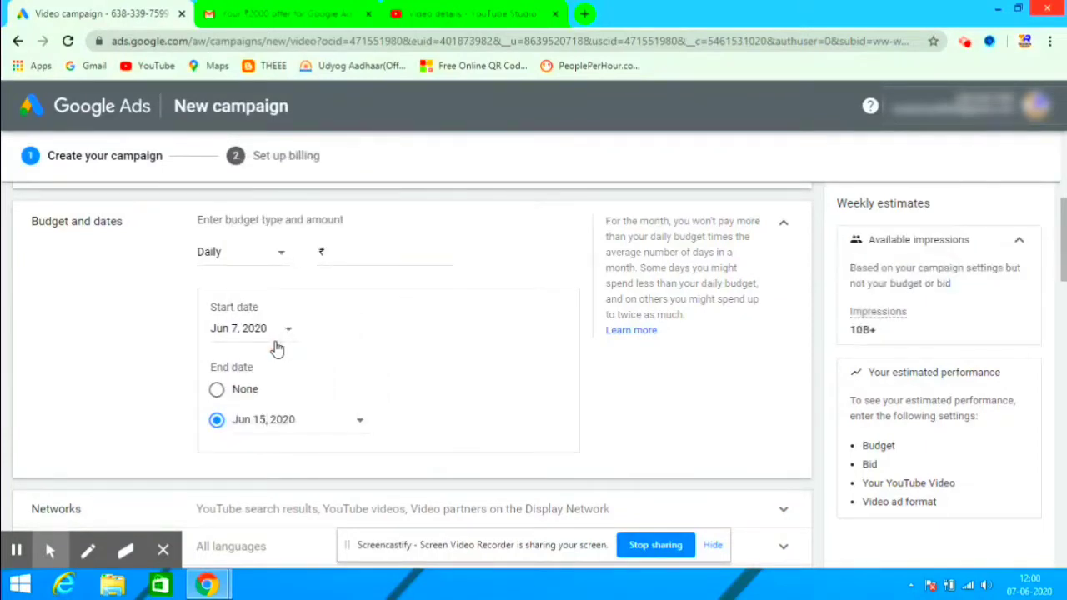
Enter ₹100.00 as the campaign's daily budget amount.
click(356, 253)
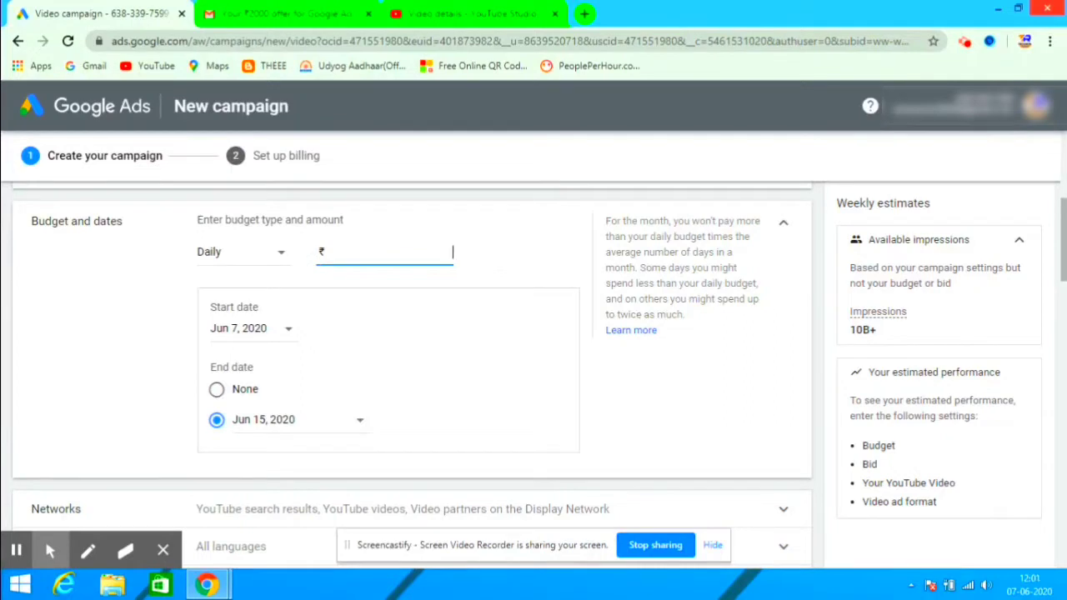
text(500)
text(200)
key(BackSpace)
key(BackSpace)
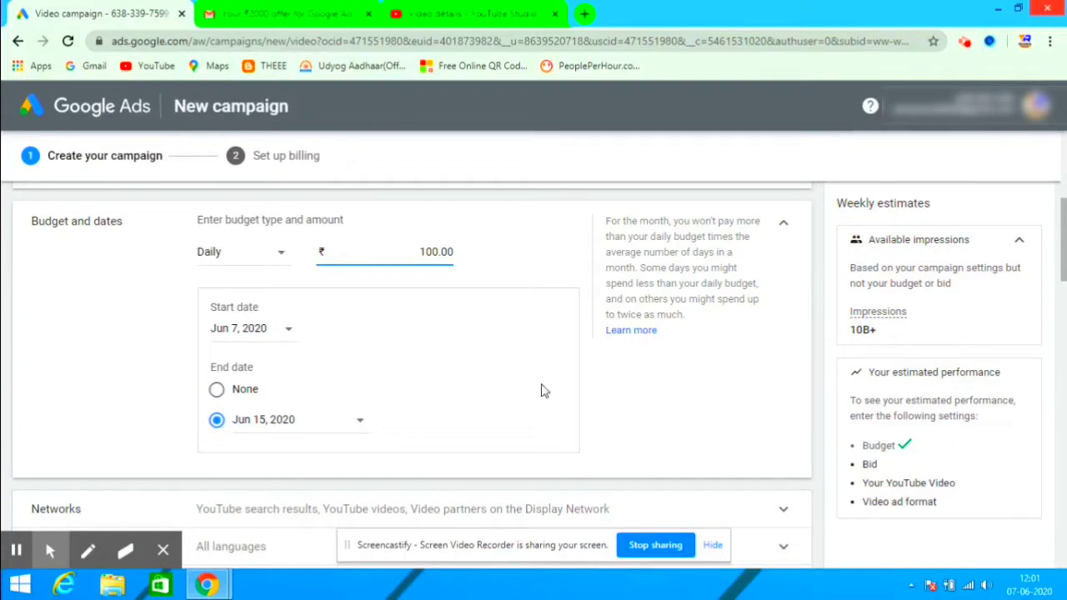
click(672, 390)
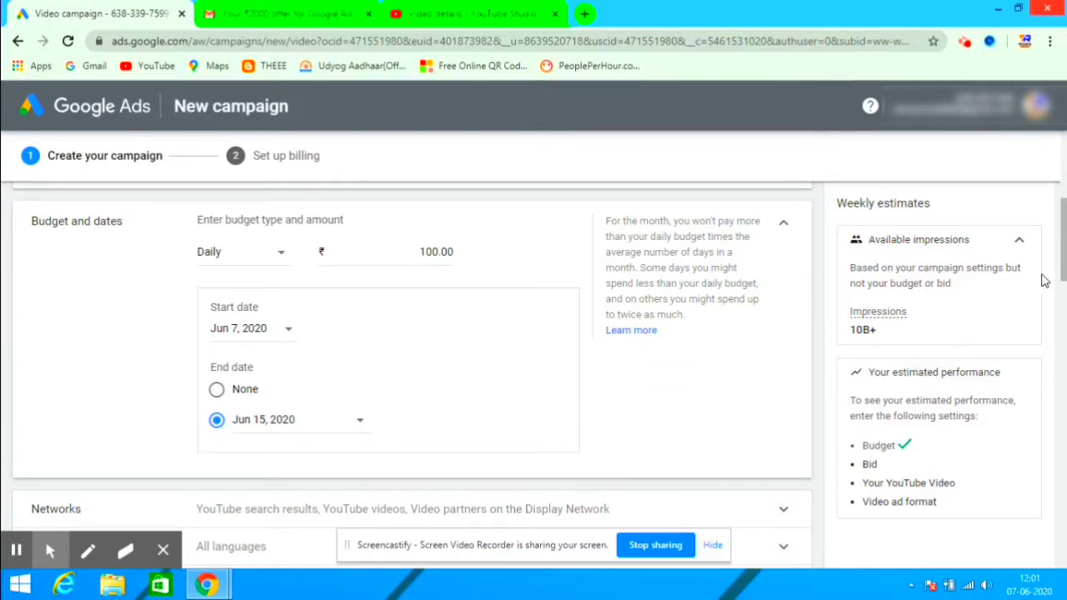
drag(1063, 260, 1060, 288)
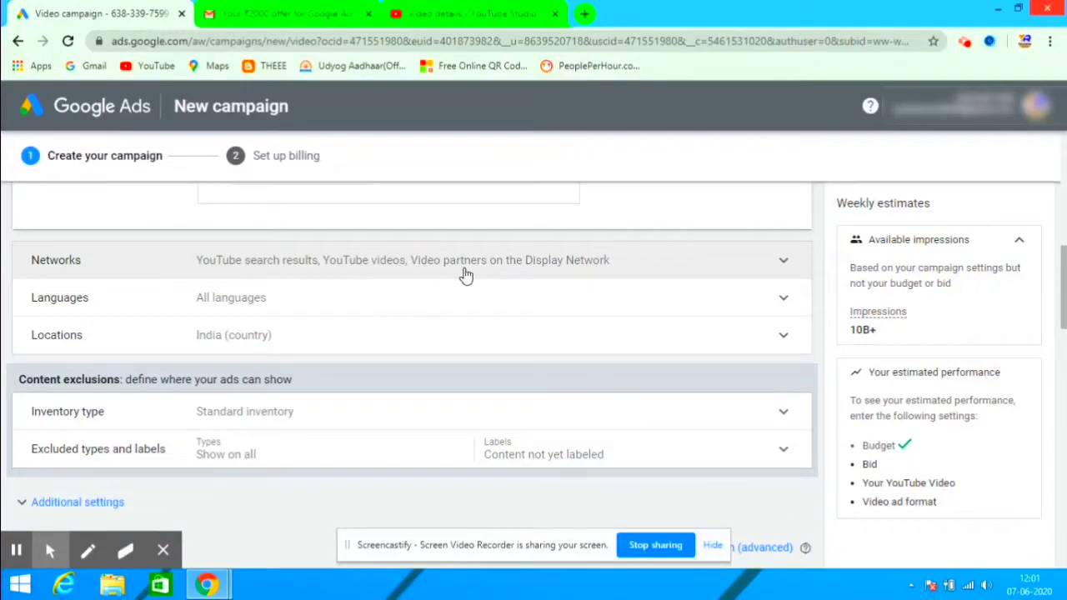
Uncheck YouTube videos so only YouTube search results remain, then show the Languages settings.
click(525, 258)
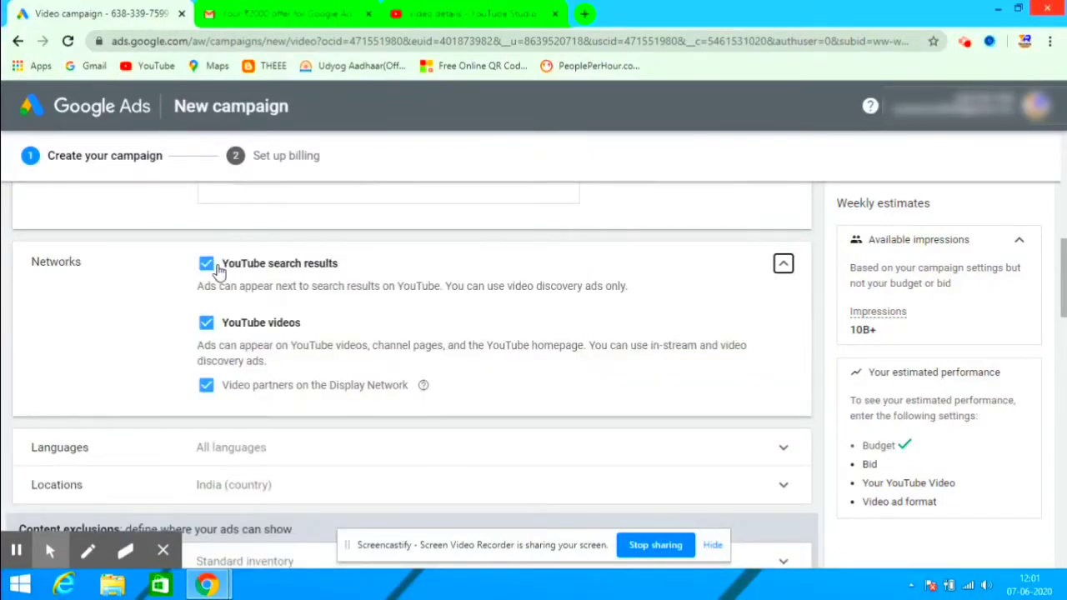
click(207, 323)
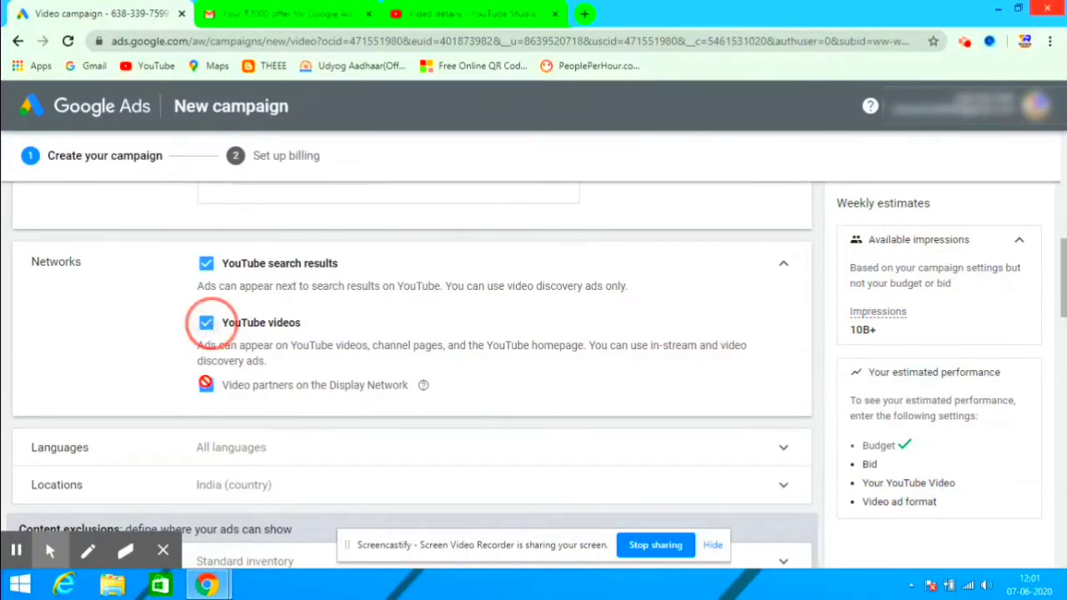
click(206, 385)
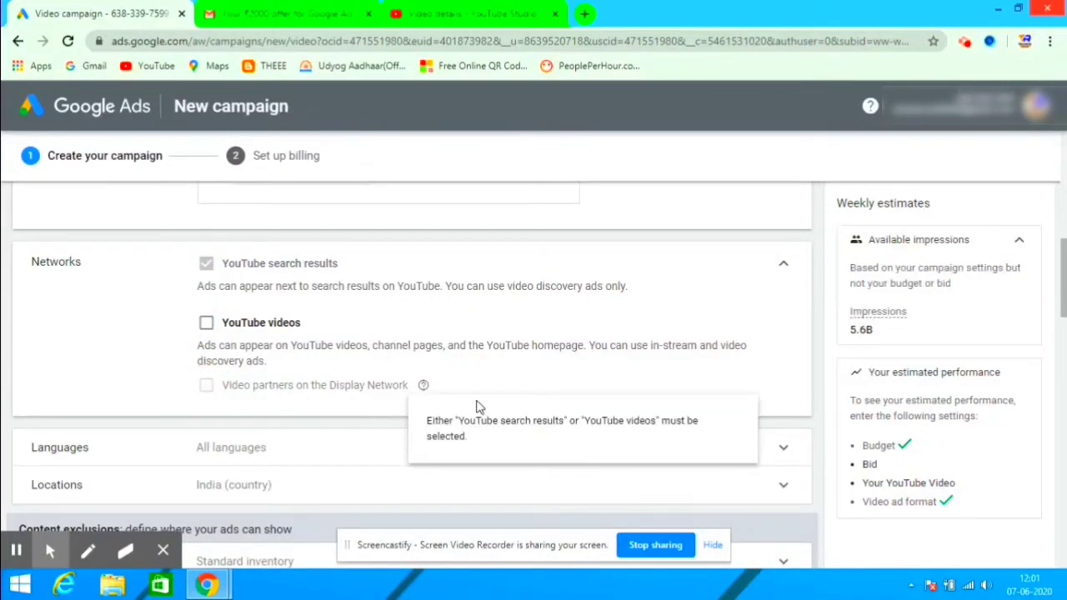
click(782, 267)
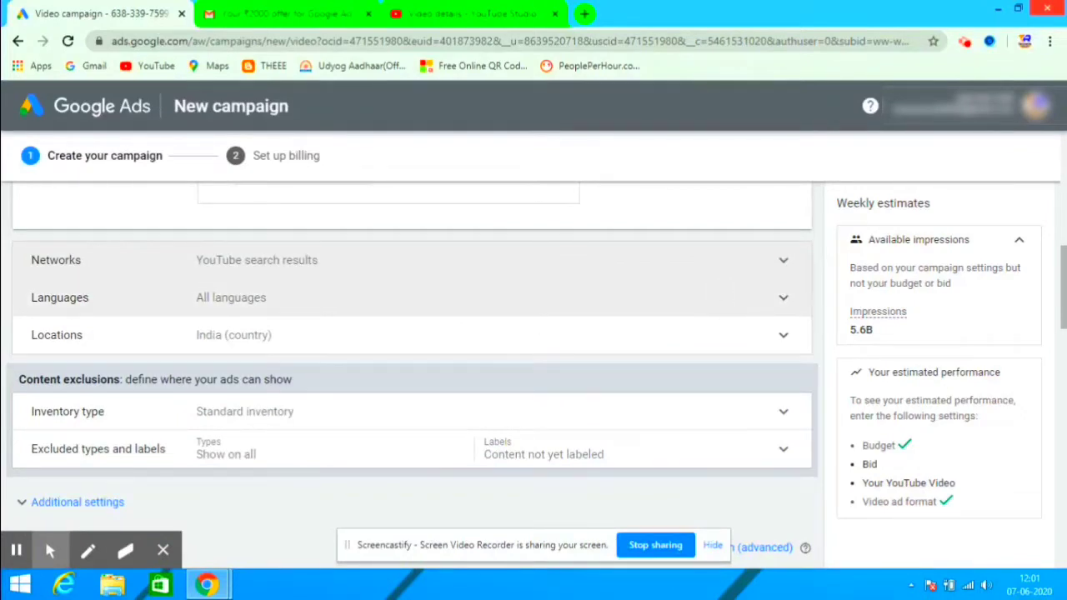
click(723, 305)
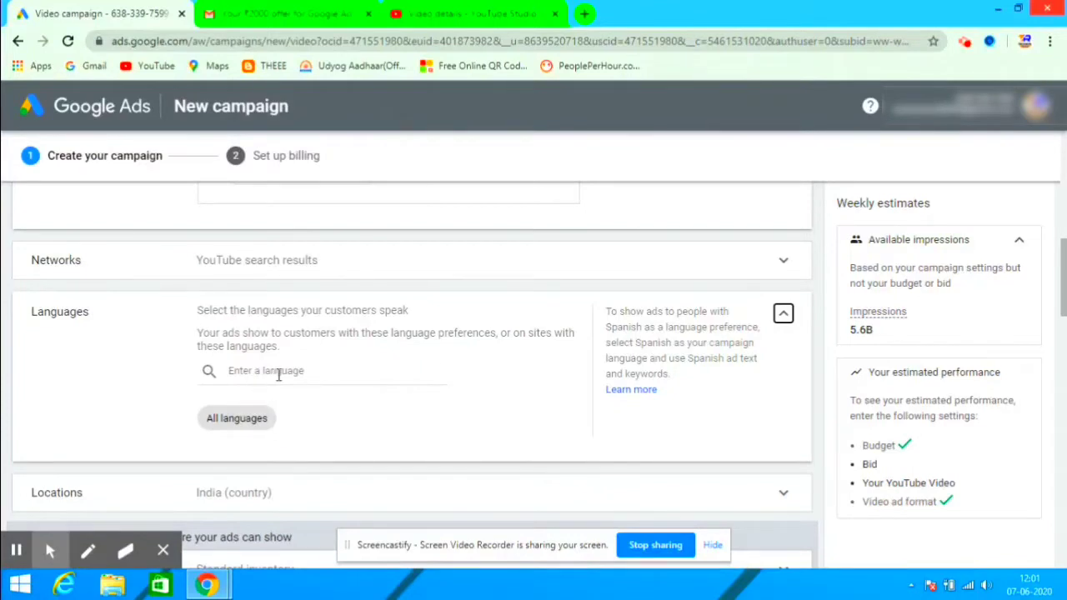
Add Hindi and English as the campaign's target languages.
click(244, 421)
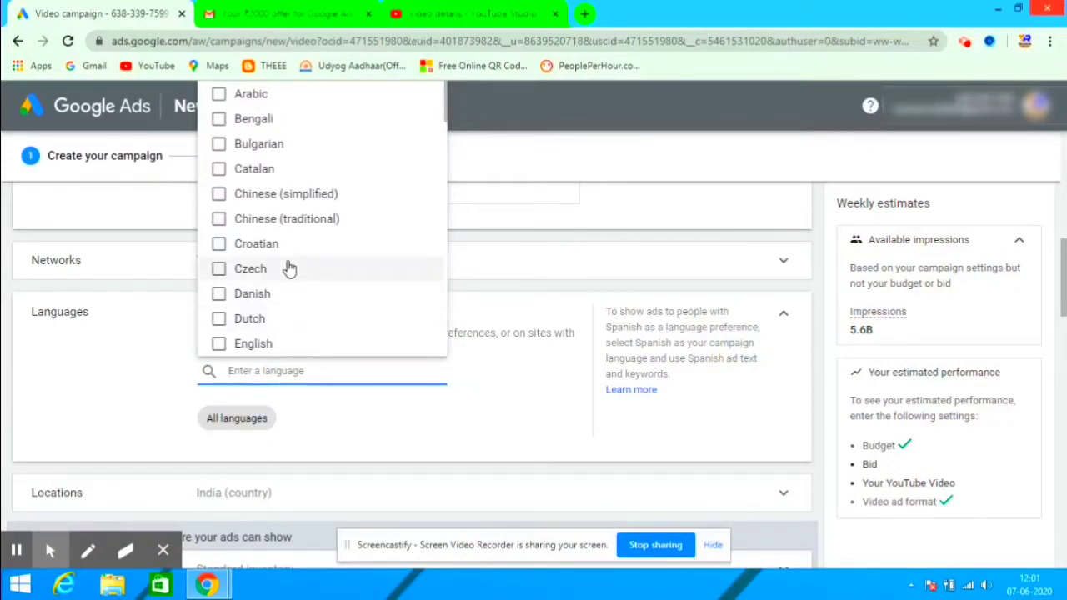
text(hindi)
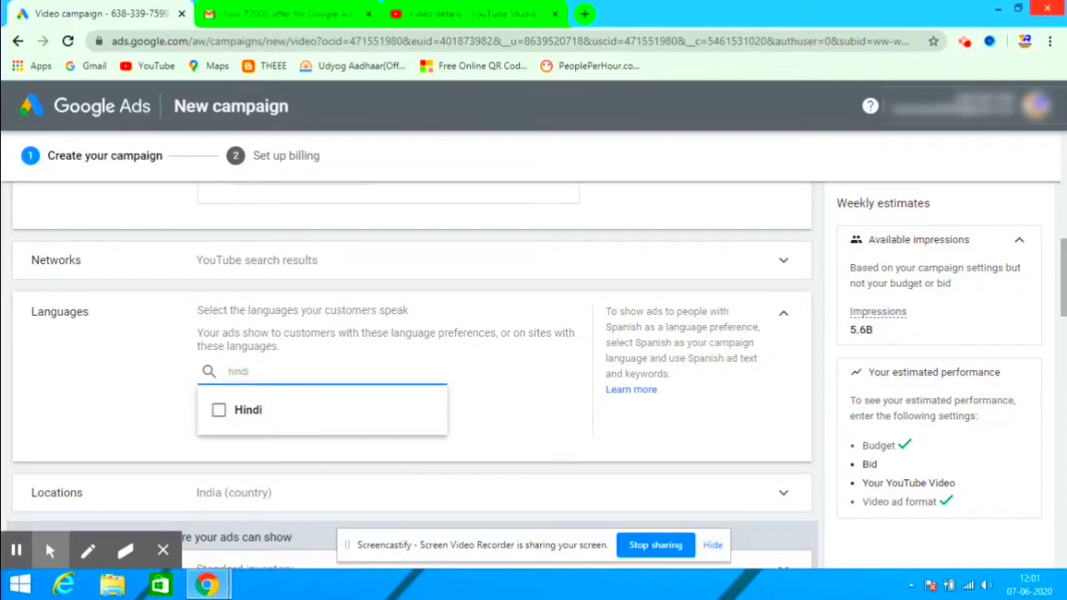
click(220, 412)
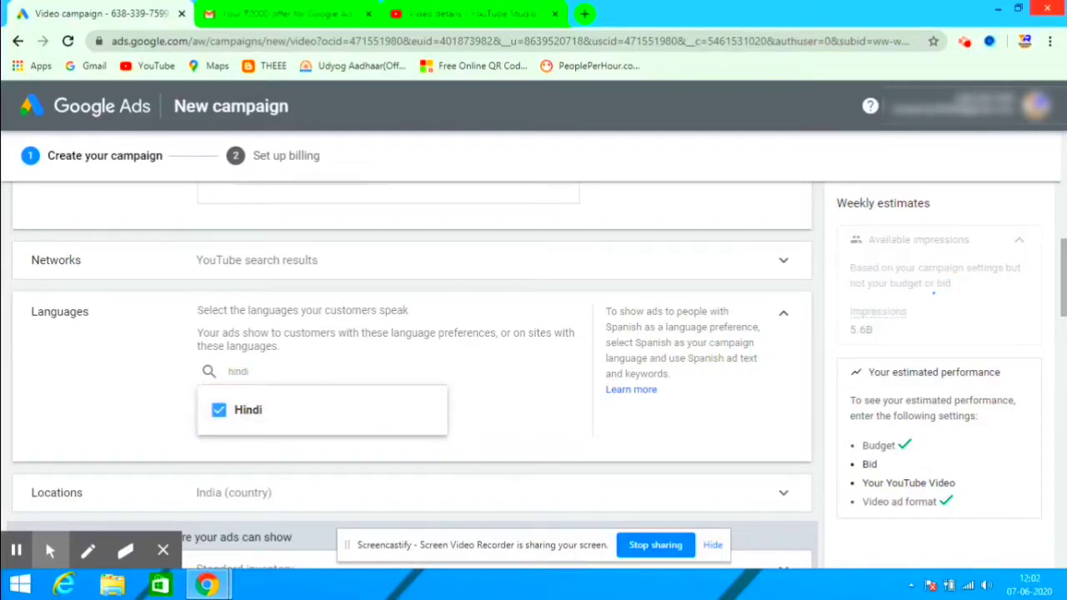
click(301, 374)
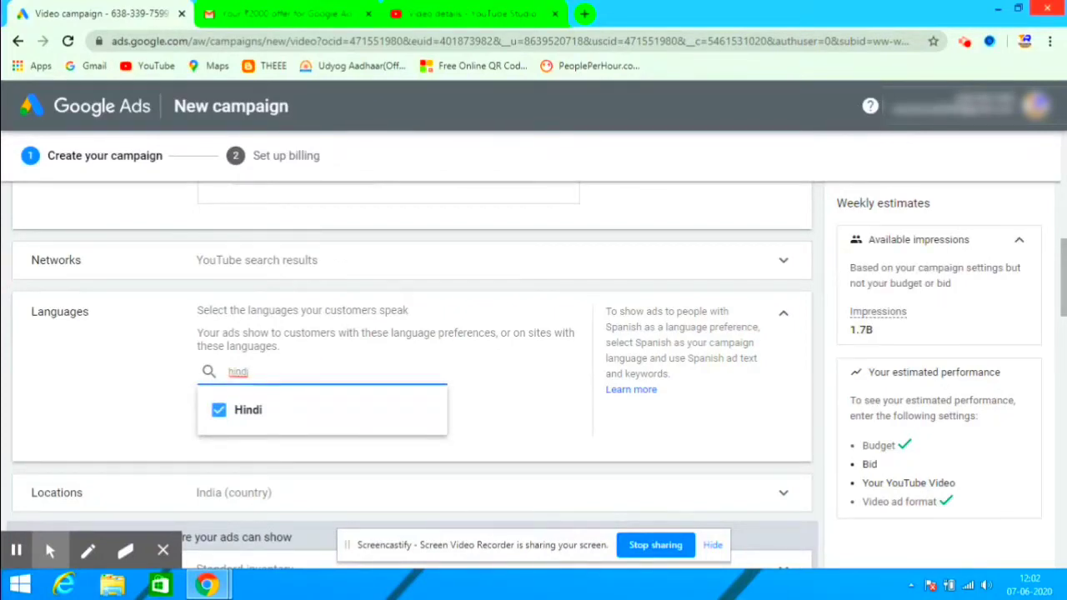
key(BackSpace)
key(BackSpace)
key(BackSpace)
key(BackSpace)
key(BackSpace)
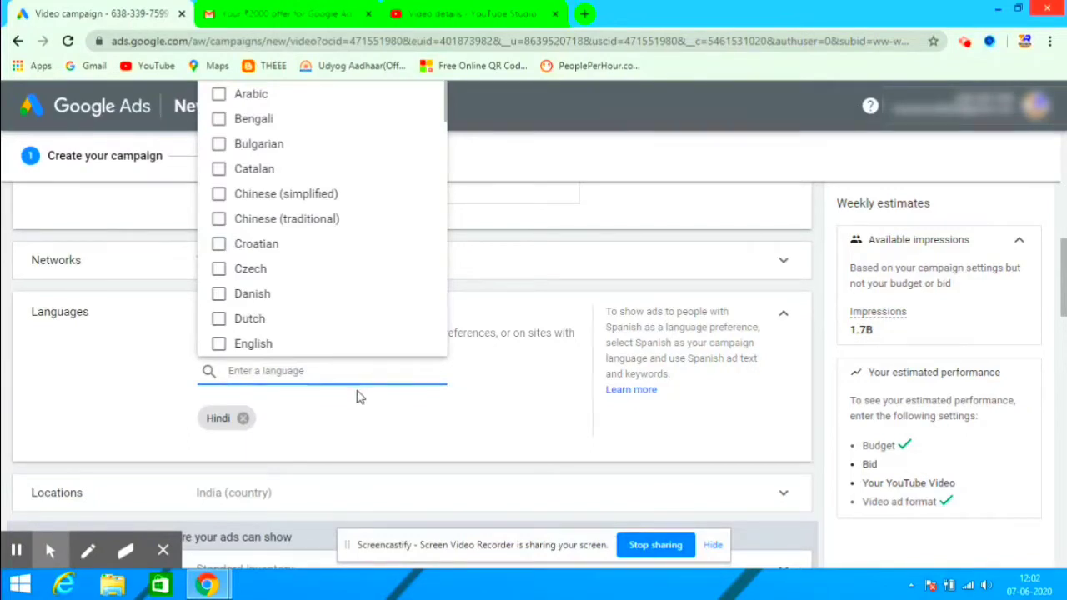
text(eng)
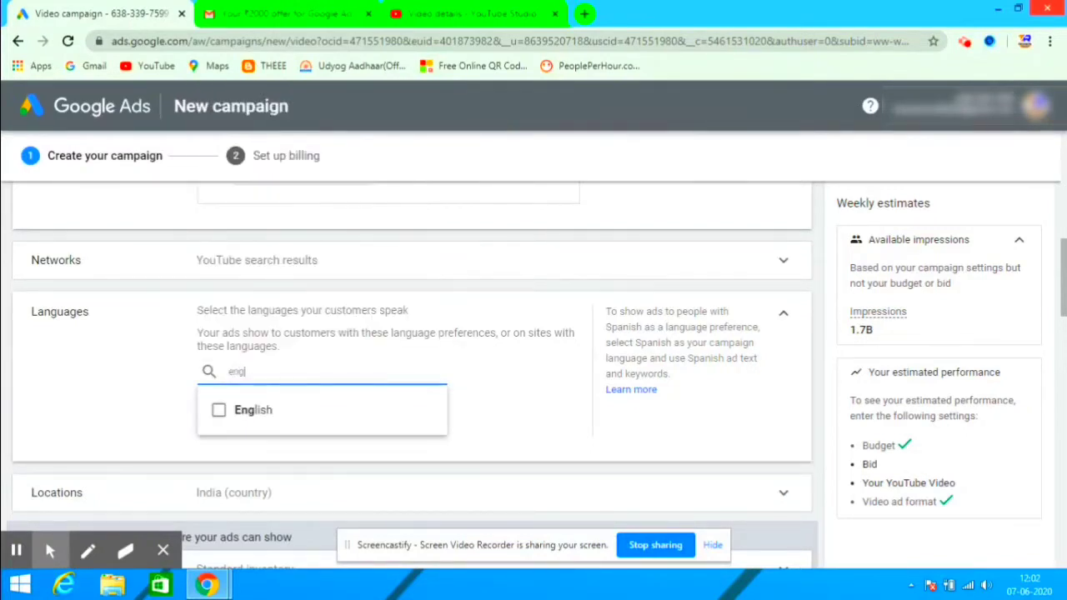
text(lish)
click(219, 413)
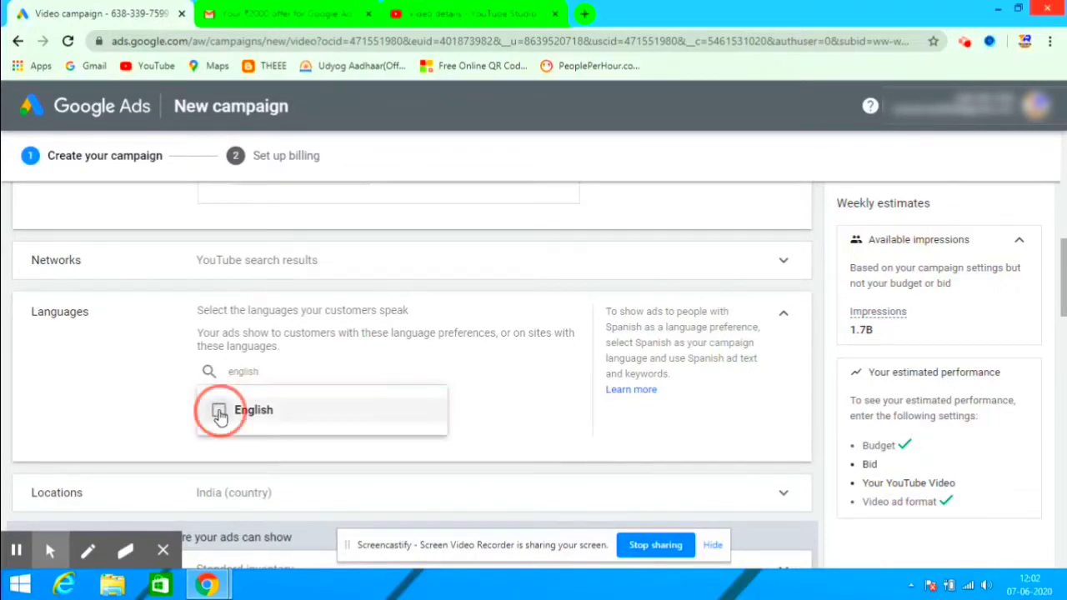
click(310, 450)
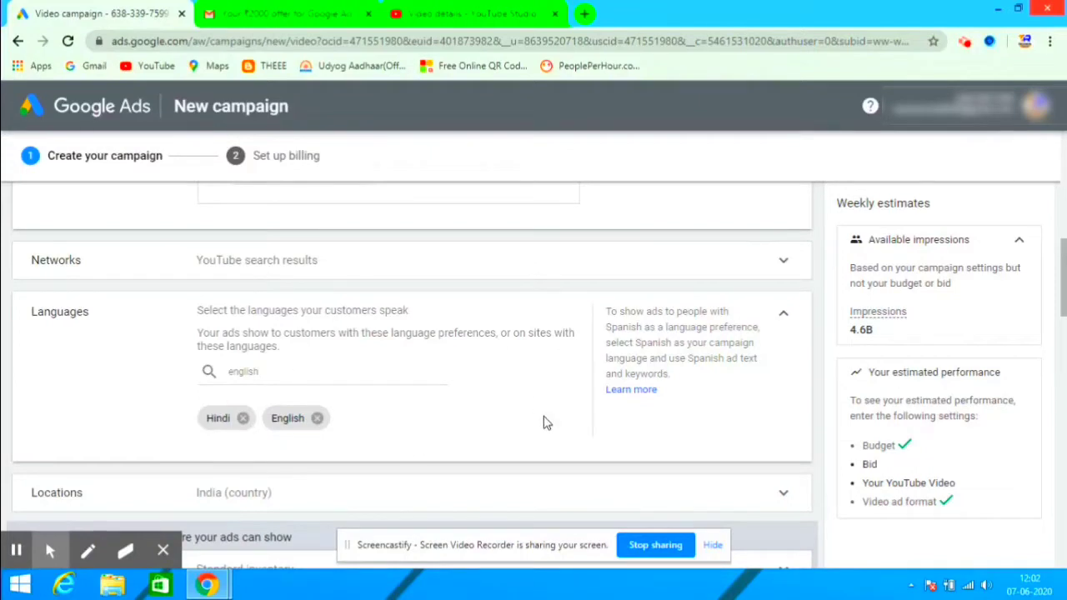
click(784, 315)
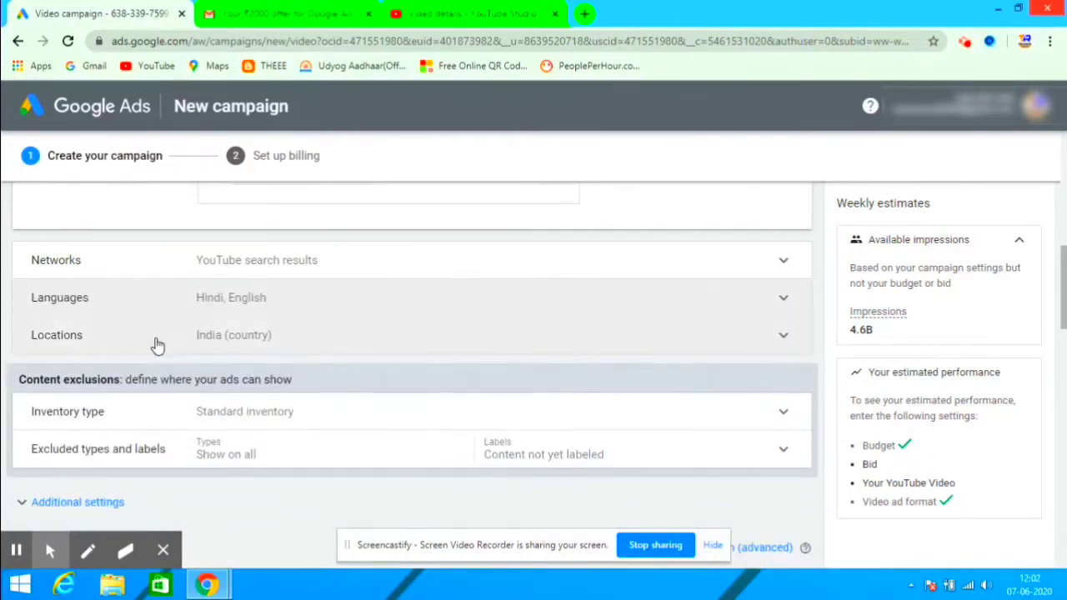
Add India and Bangladesh as custom target locations.
click(197, 340)
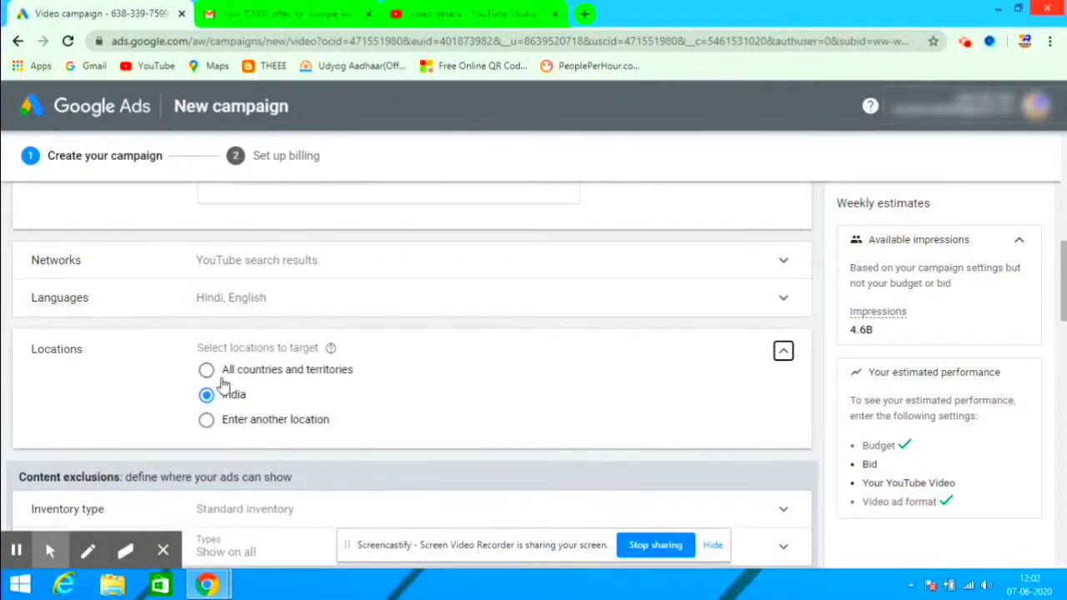
click(207, 421)
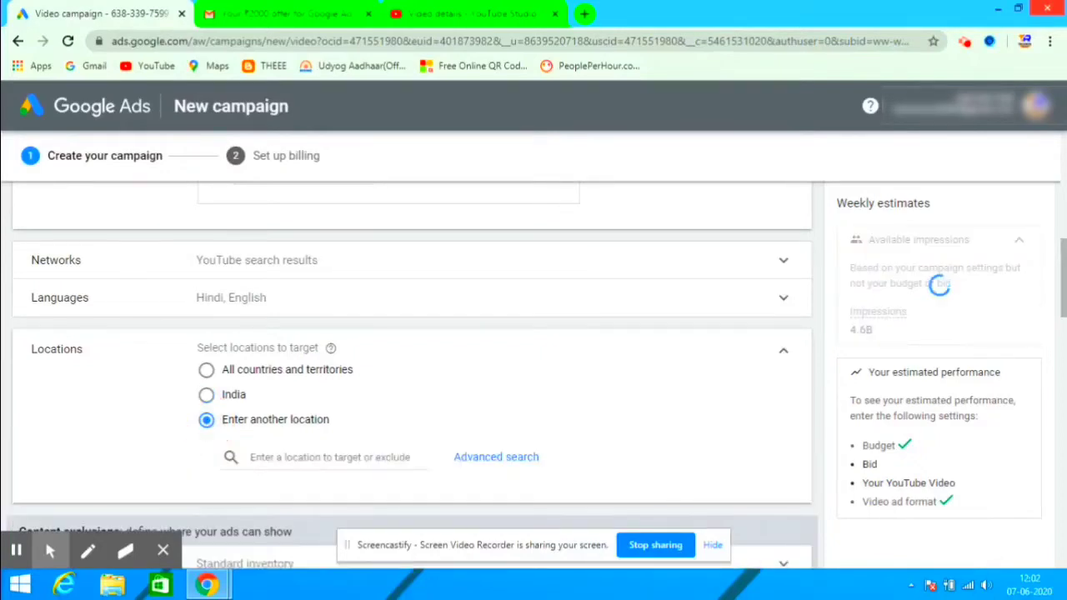
click(305, 459)
text(India)
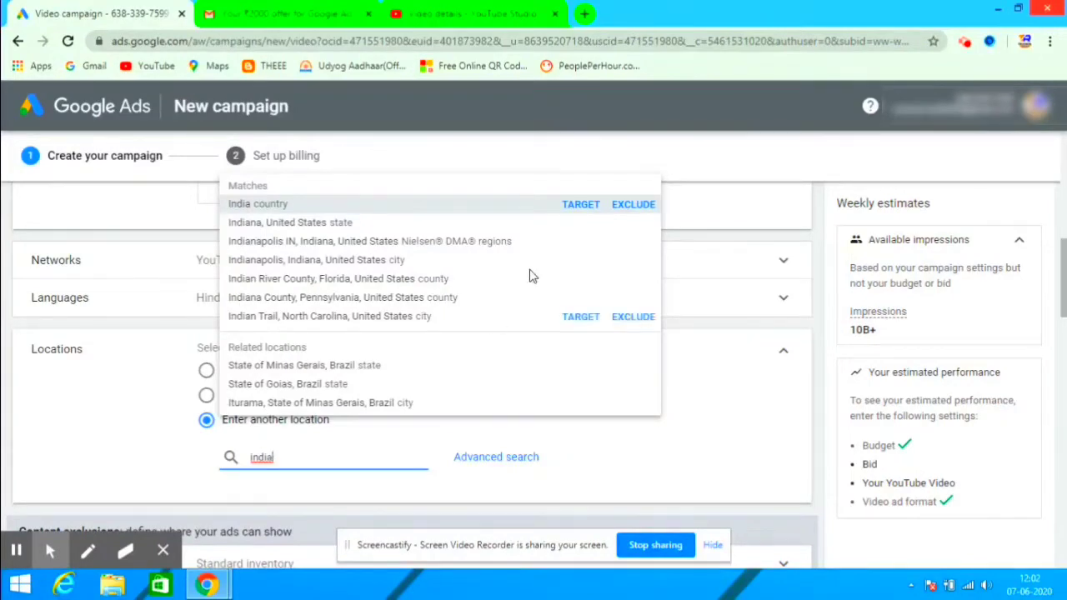
click(580, 209)
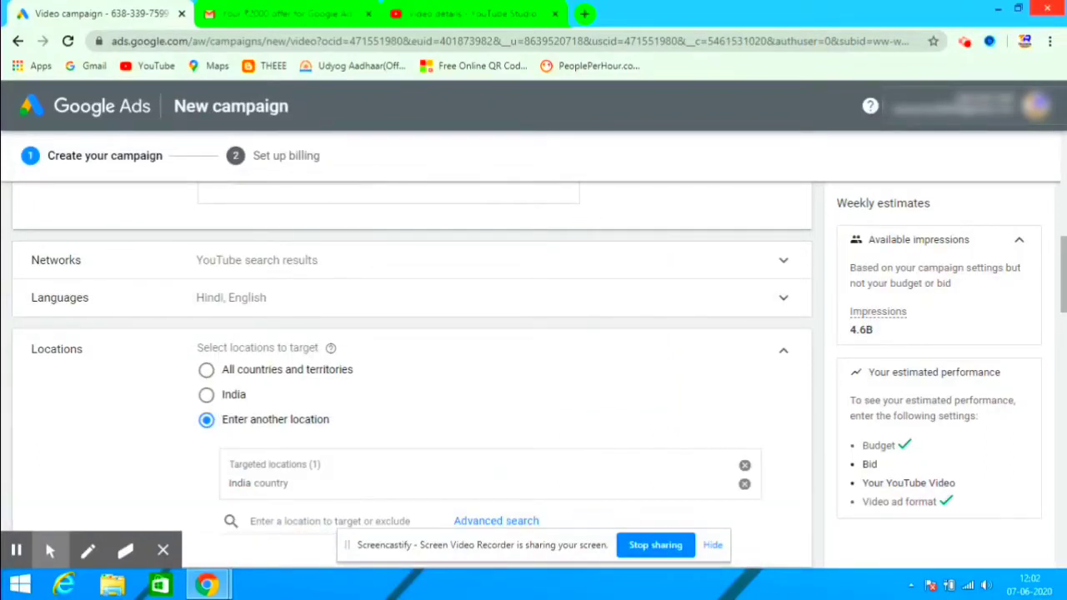
click(282, 523)
text(bang)
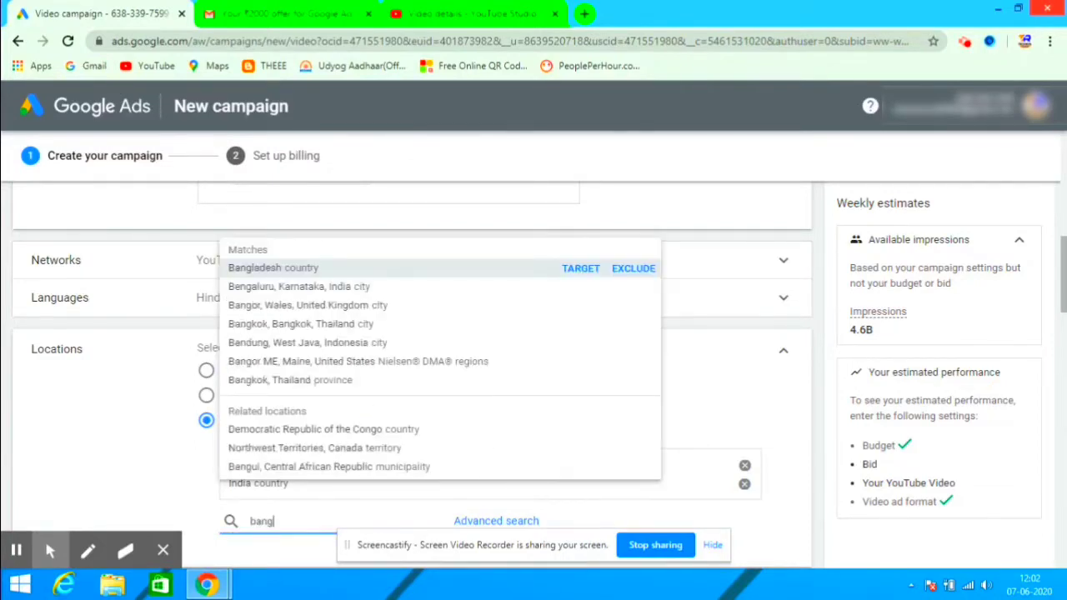
text(lades)
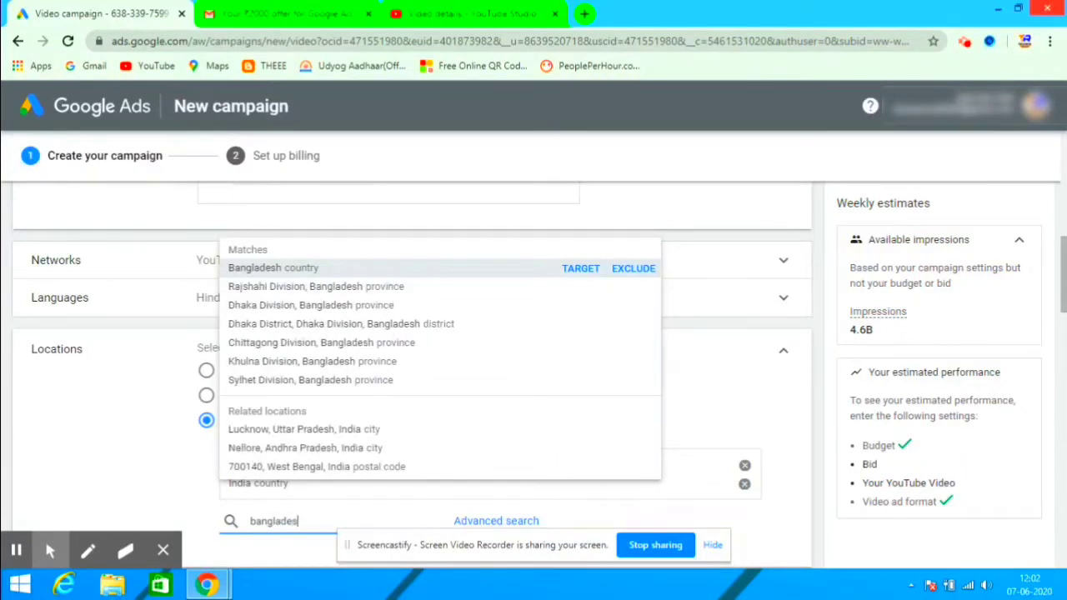
text(h)
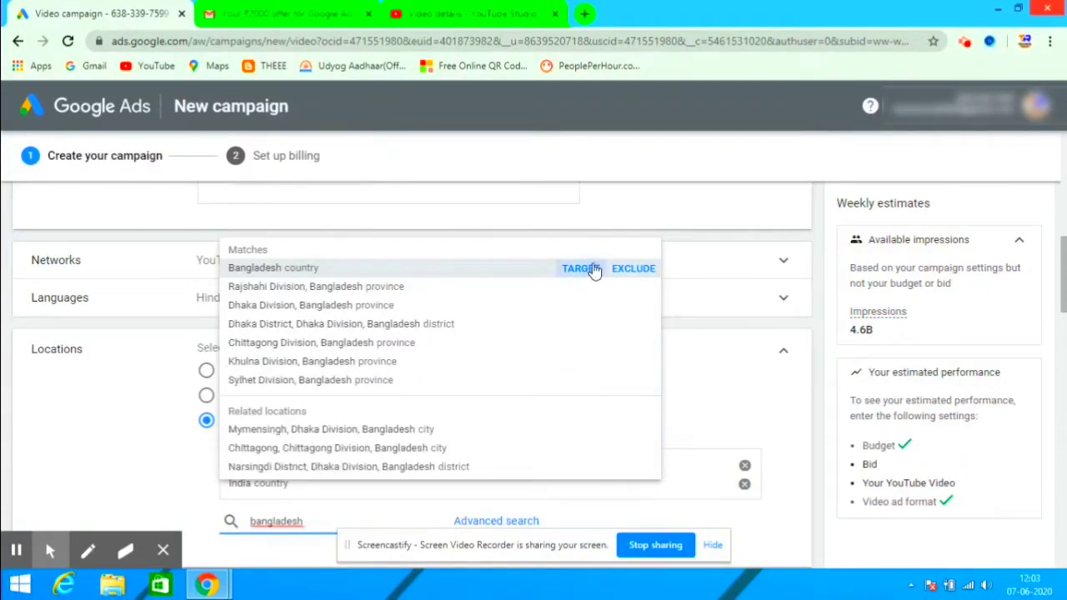
click(587, 268)
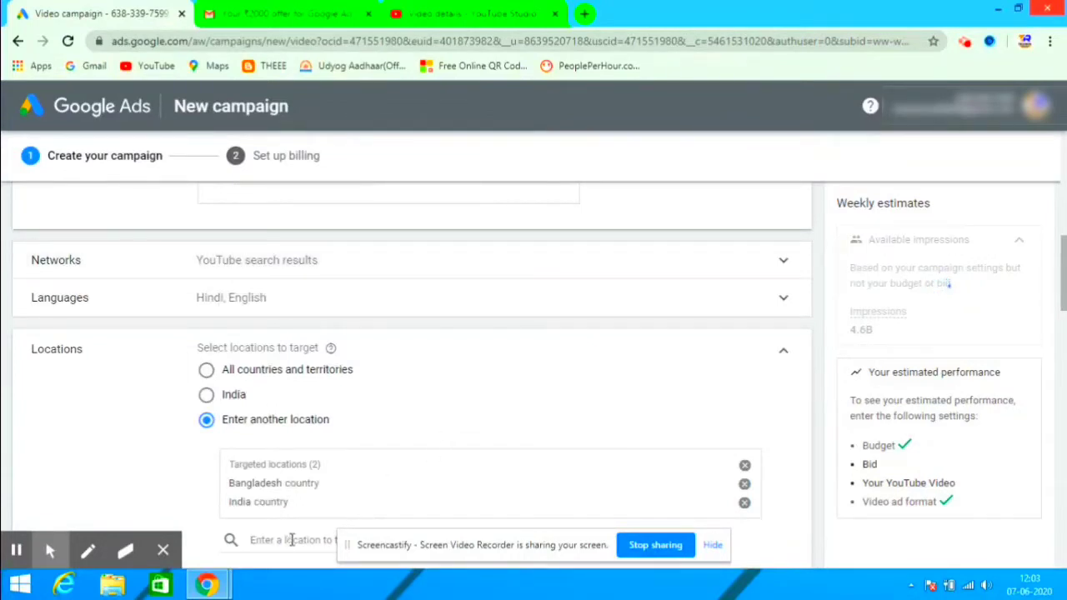
Add Nepal and Pakistan as target locations too.
click(292, 540)
text(nepal)
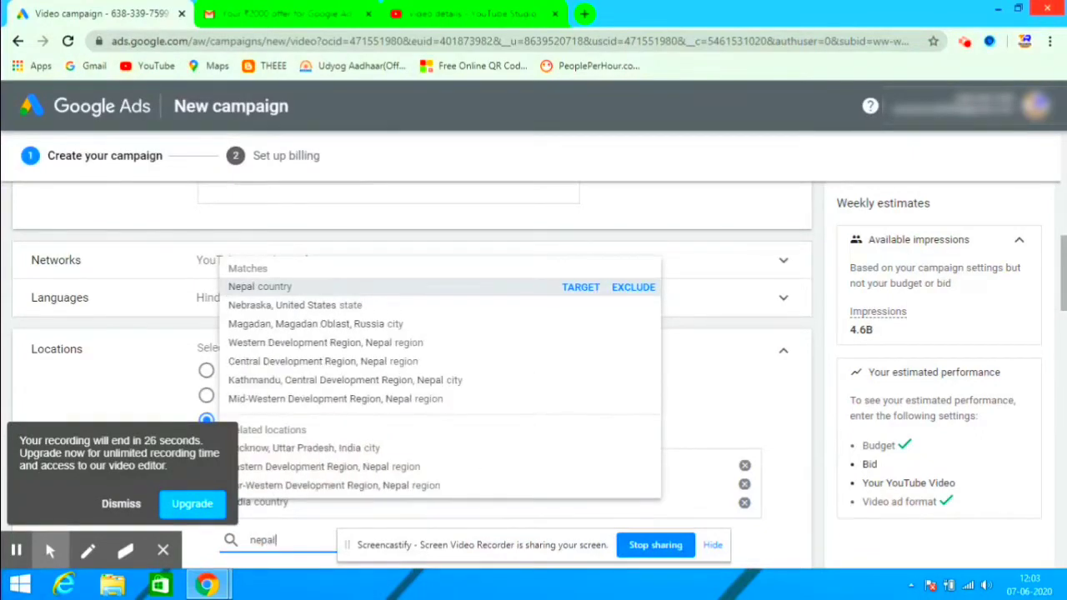
click(571, 289)
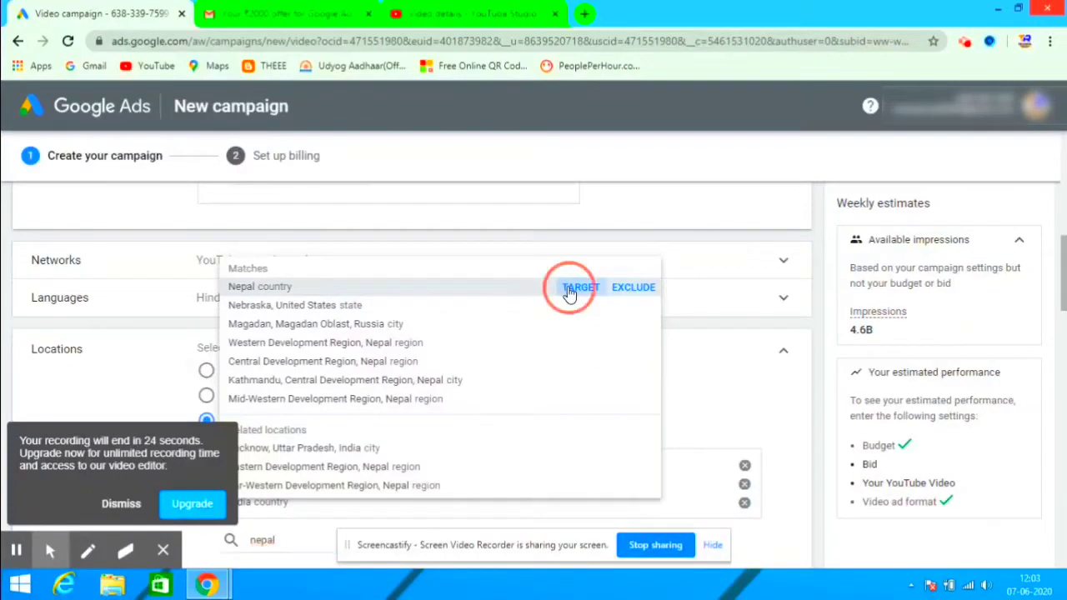
click(109, 510)
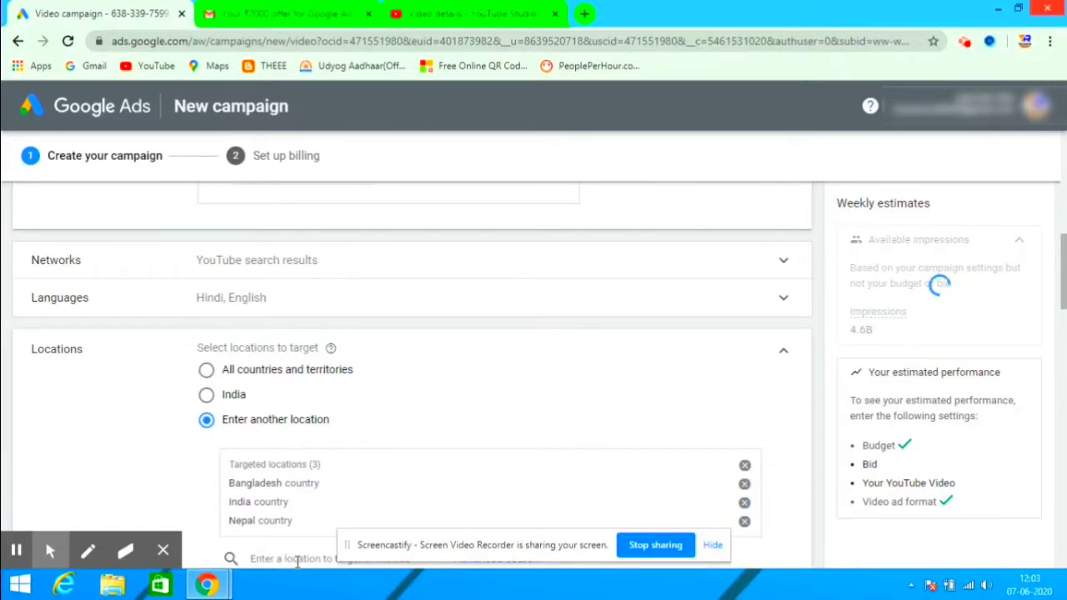
click(297, 560)
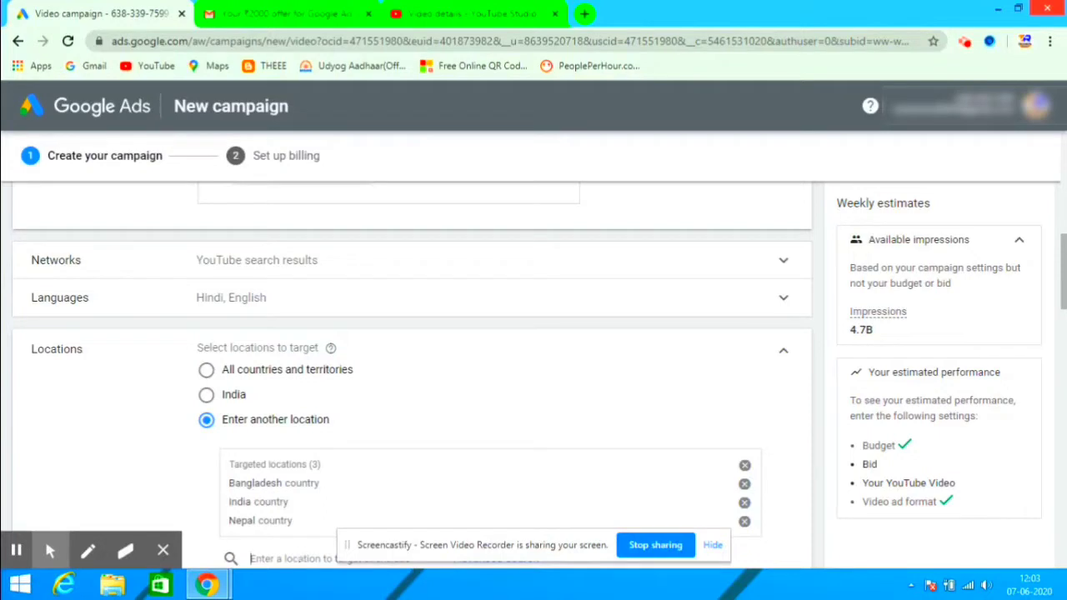
text(paki)
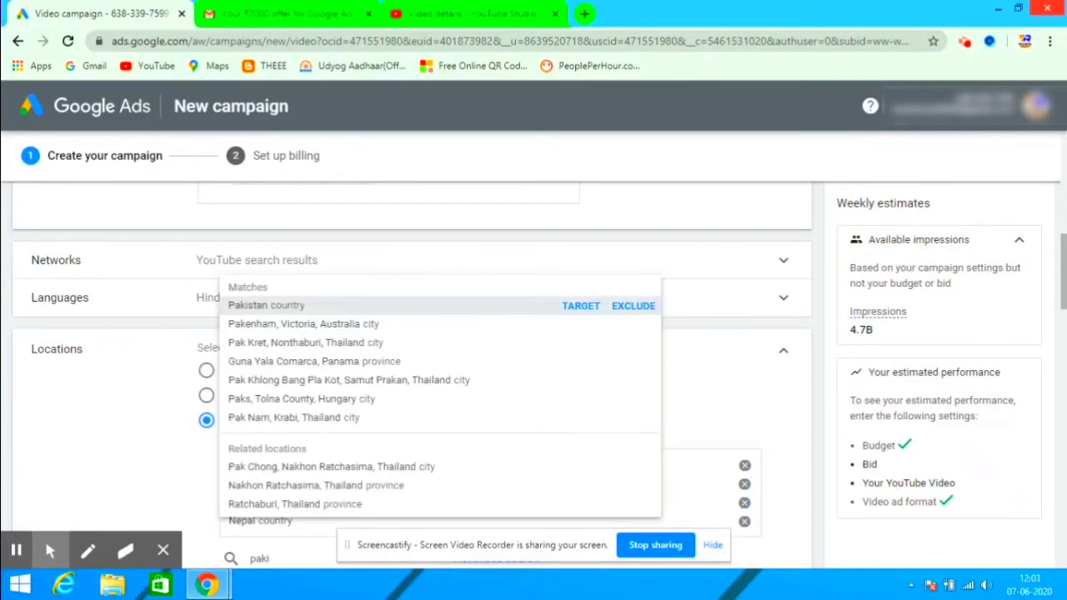
click(581, 306)
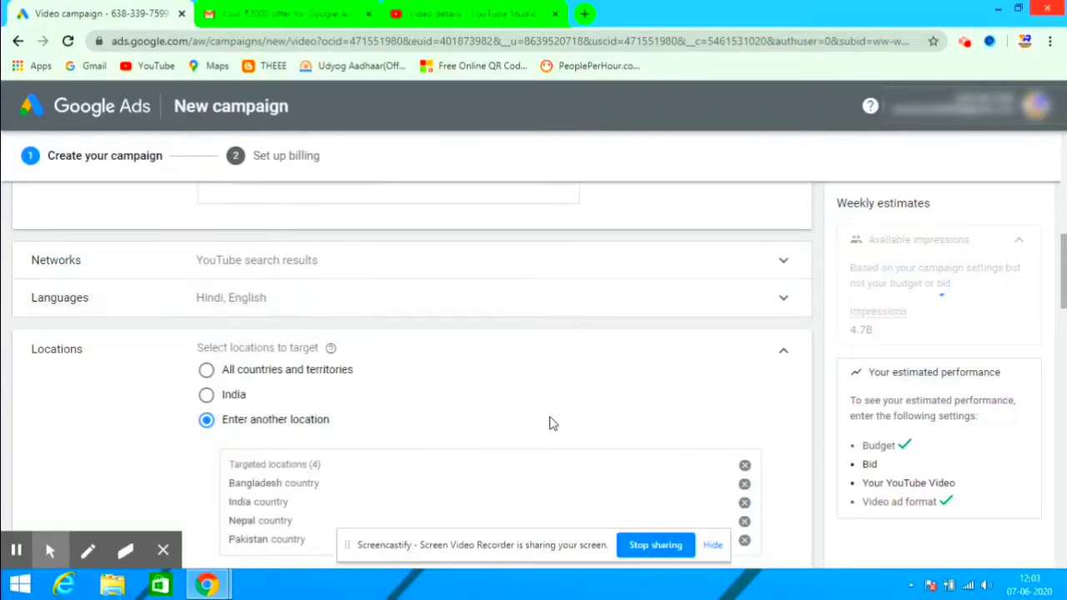
click(783, 359)
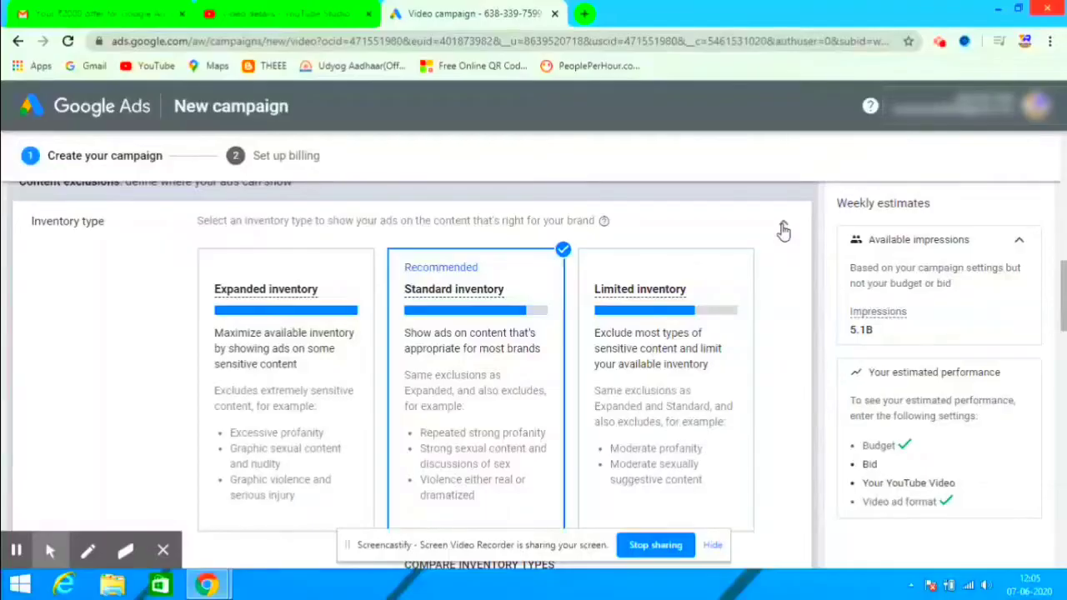
Keep Standard inventory and exclude content not yet labeled.
click(784, 223)
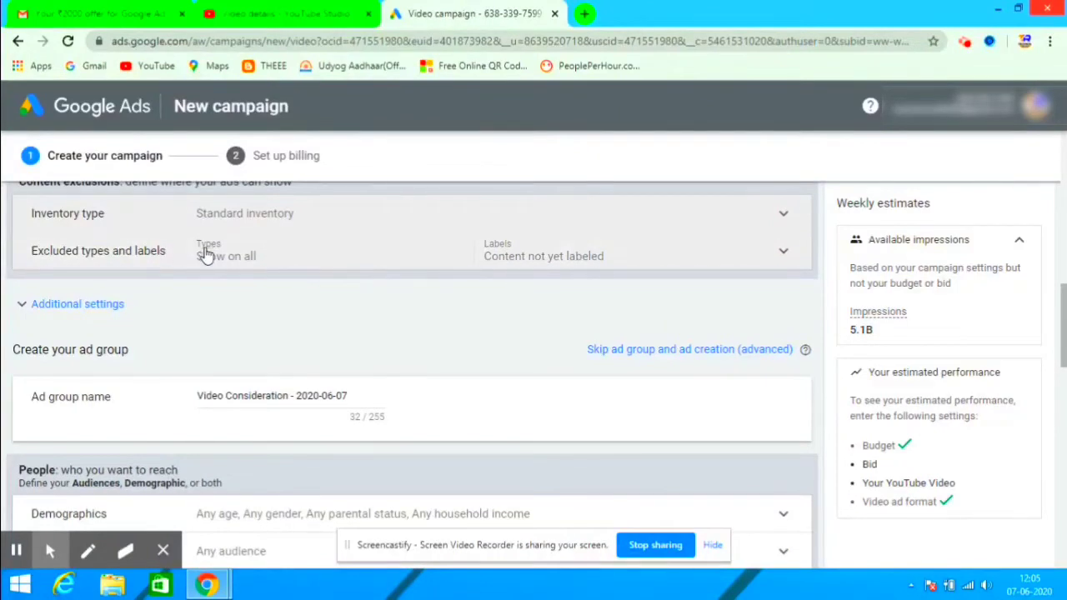
click(250, 260)
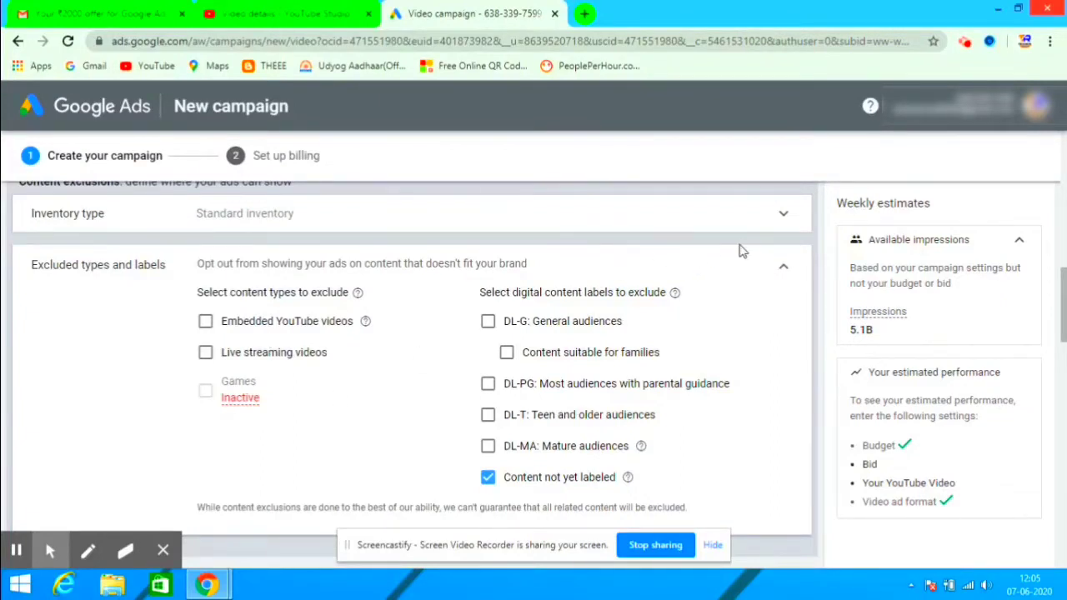
click(779, 269)
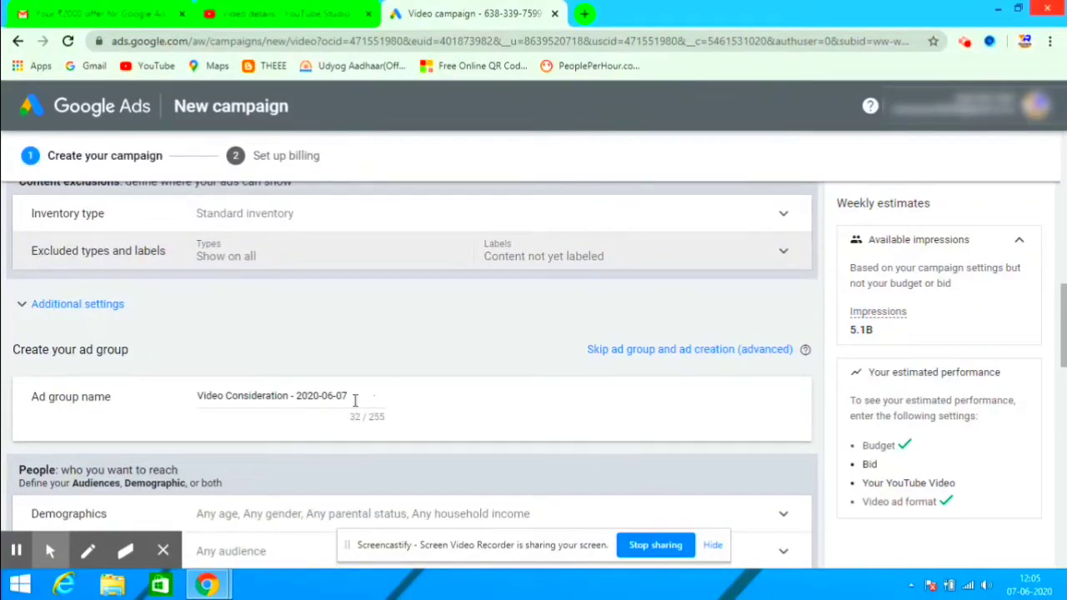
Paste 'How To Increase Subscribers Gain on YouTube Channel' as the ad group name and expand Demographics.
drag(350, 396, 198, 396)
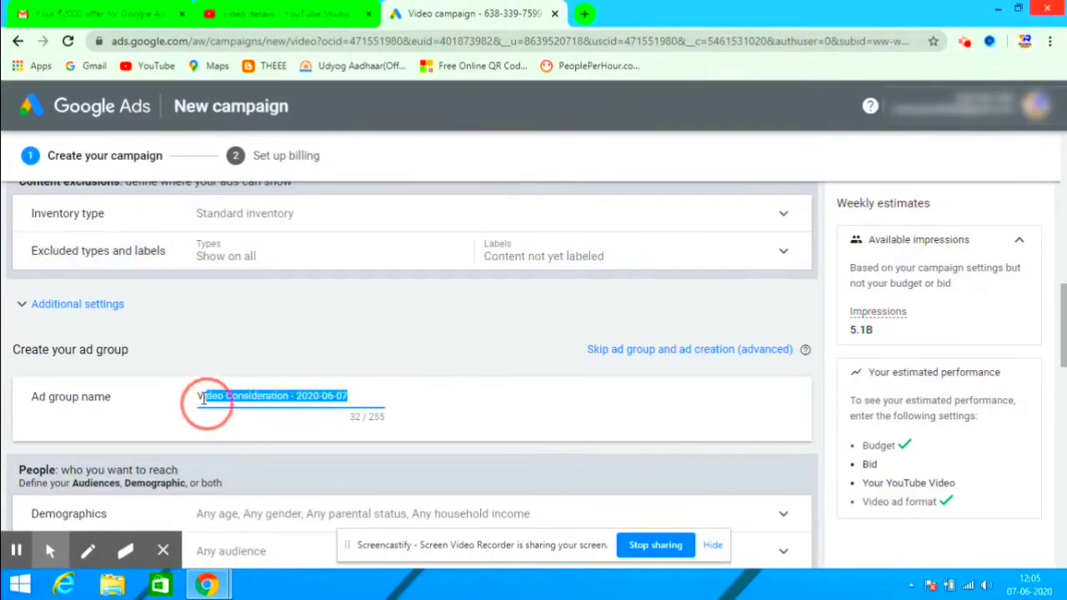
key(ctrl+v)
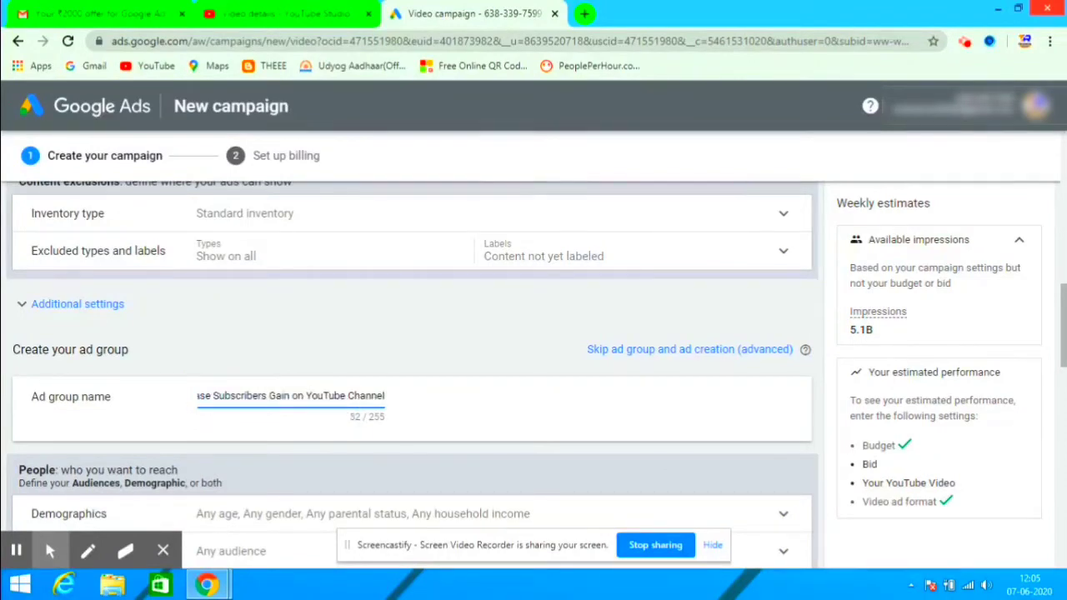
click(511, 408)
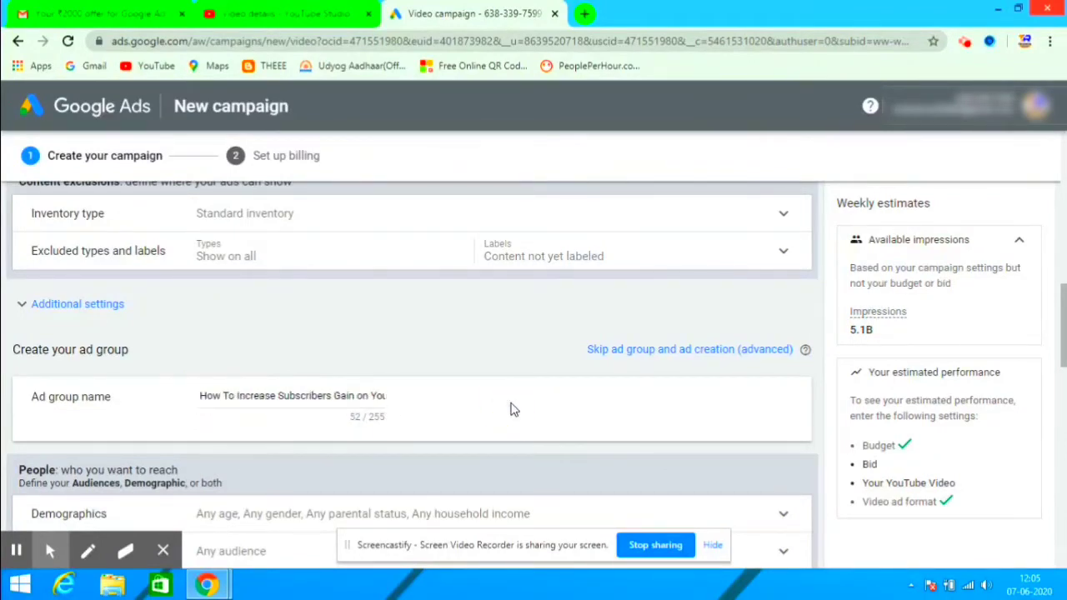
scroll(510, 410, down, 3)
scroll(534, 375, down, 1)
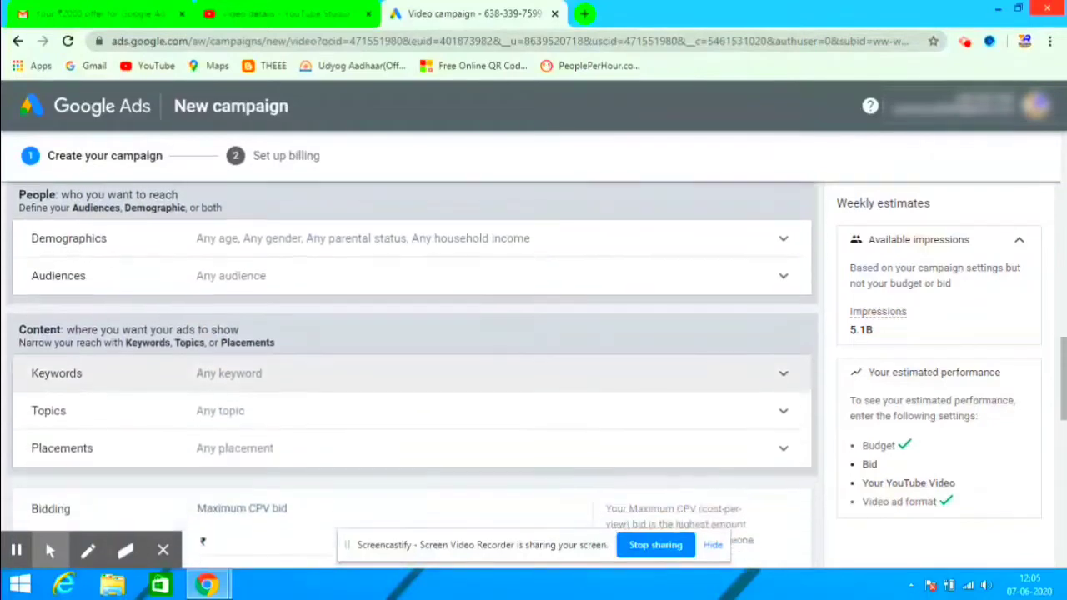
click(547, 239)
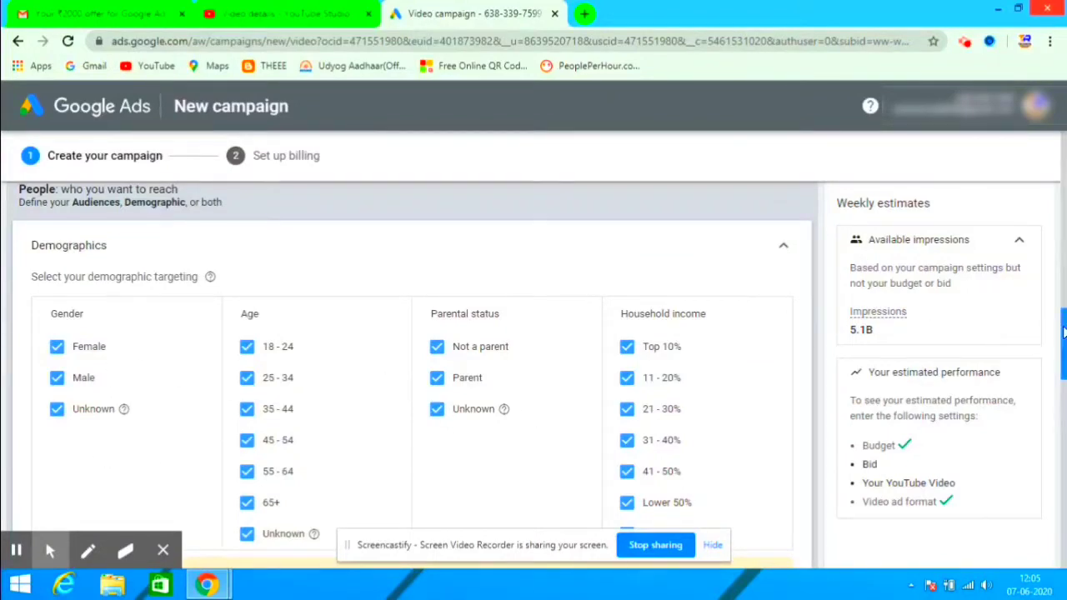
Exclude unknown gender, ages 55-64, 65+ and unknown, unknown parental status, and Lower 50% and unknown income.
mouse_move(1064, 332)
mouse_down()
mouse_move(1064, 359)
mouse_move(1060, 350)
mouse_up()
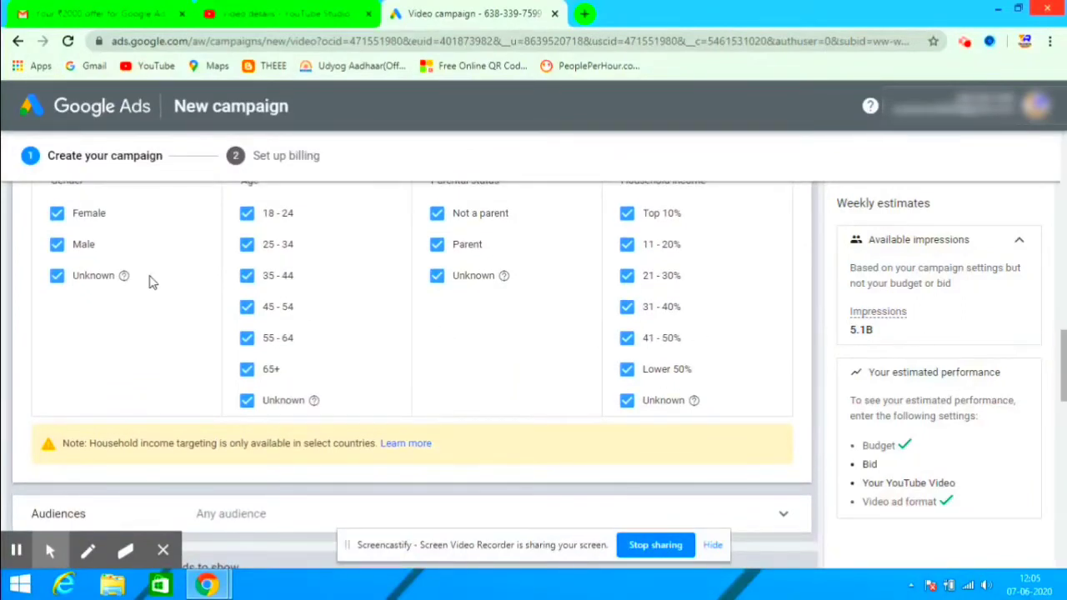
click(57, 277)
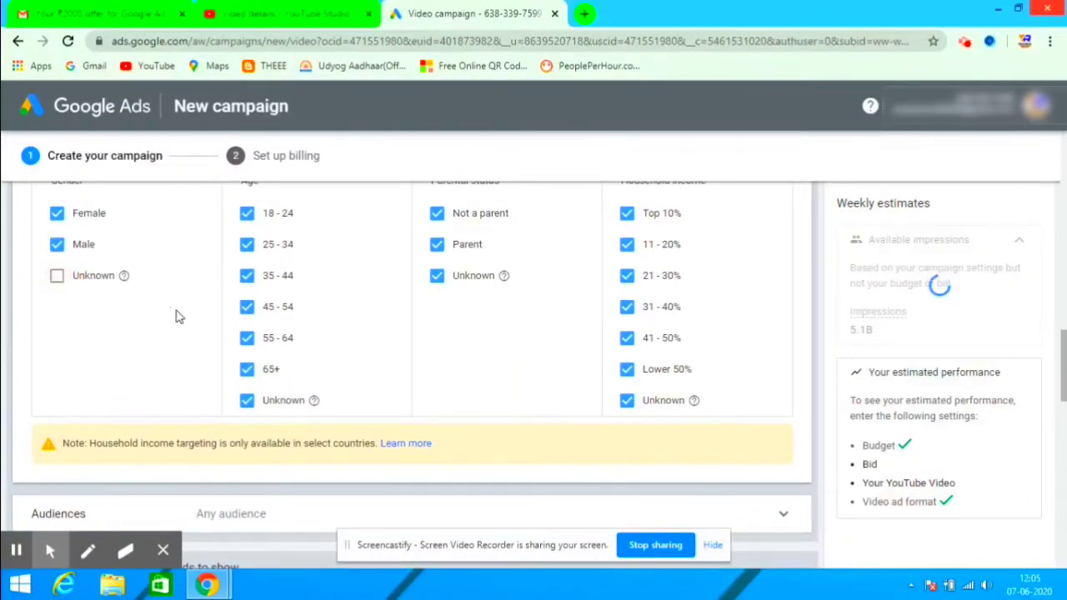
click(246, 338)
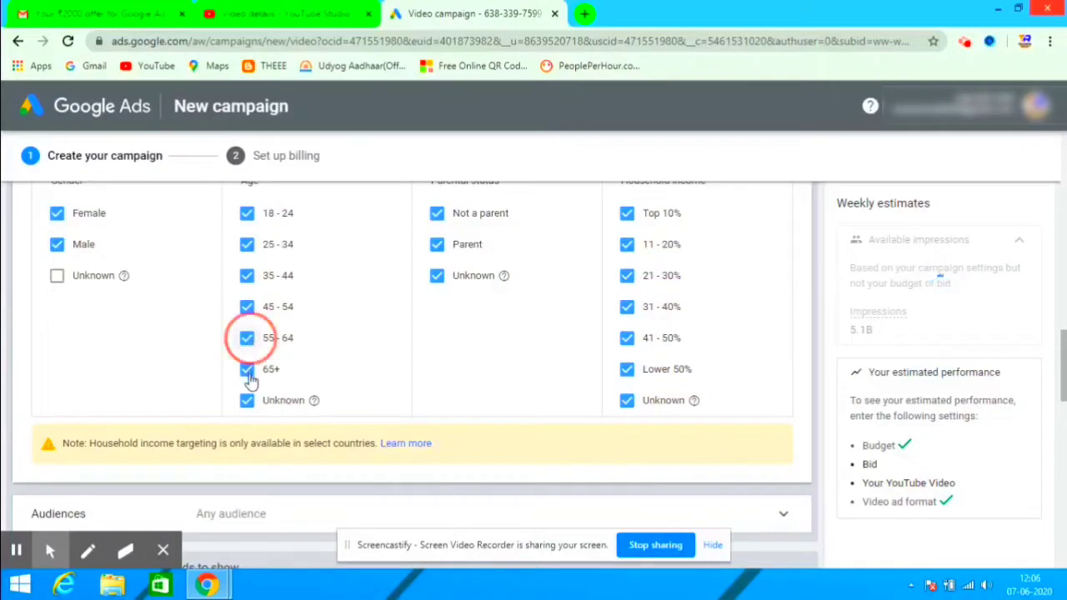
click(247, 369)
click(246, 401)
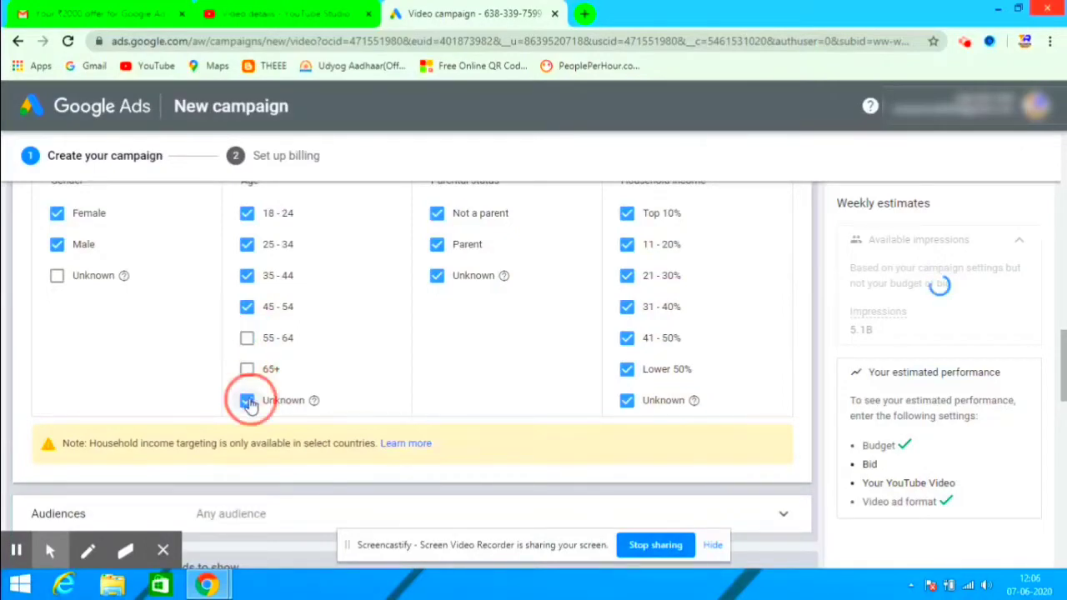
click(437, 275)
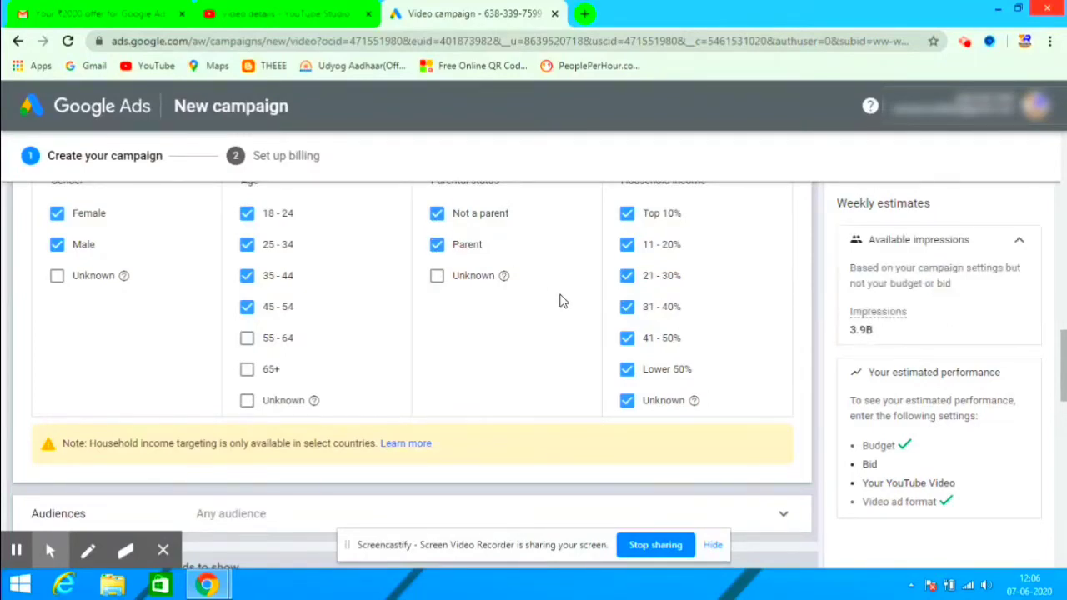
click(628, 402)
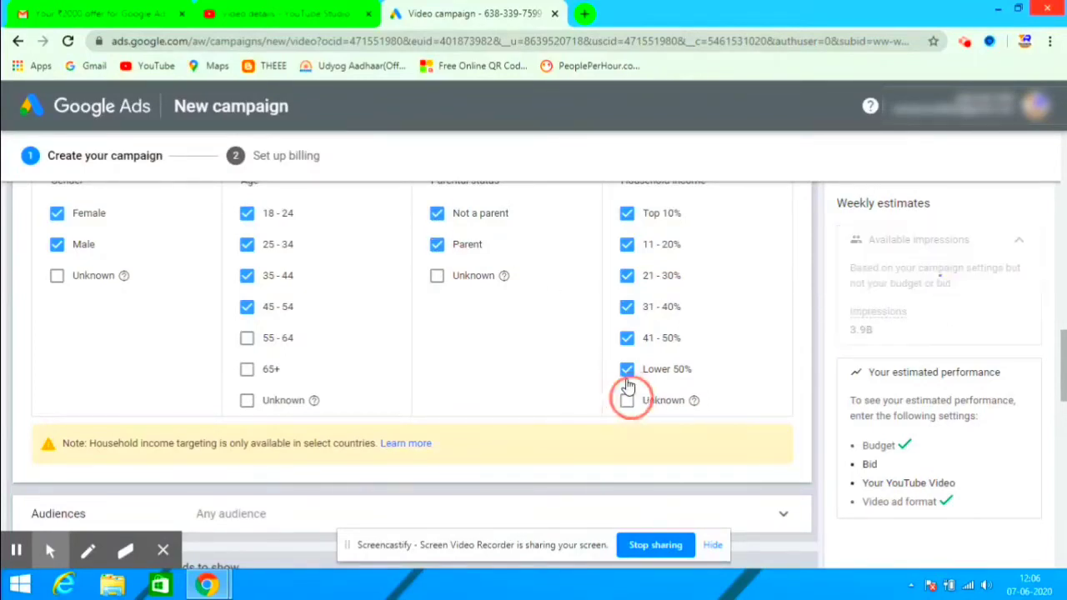
click(626, 370)
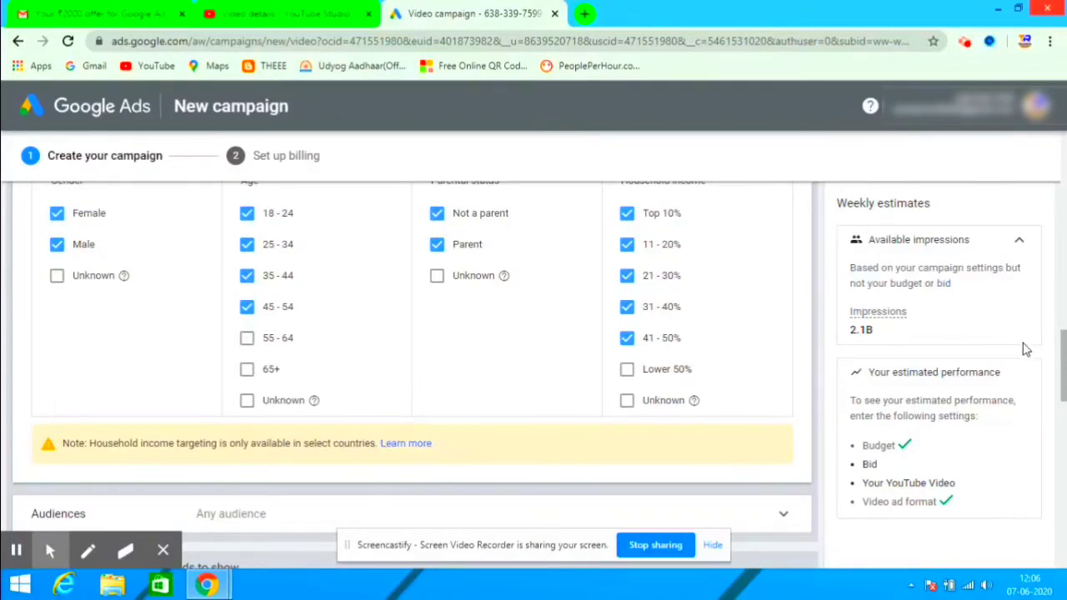
drag(1061, 348, 1062, 395)
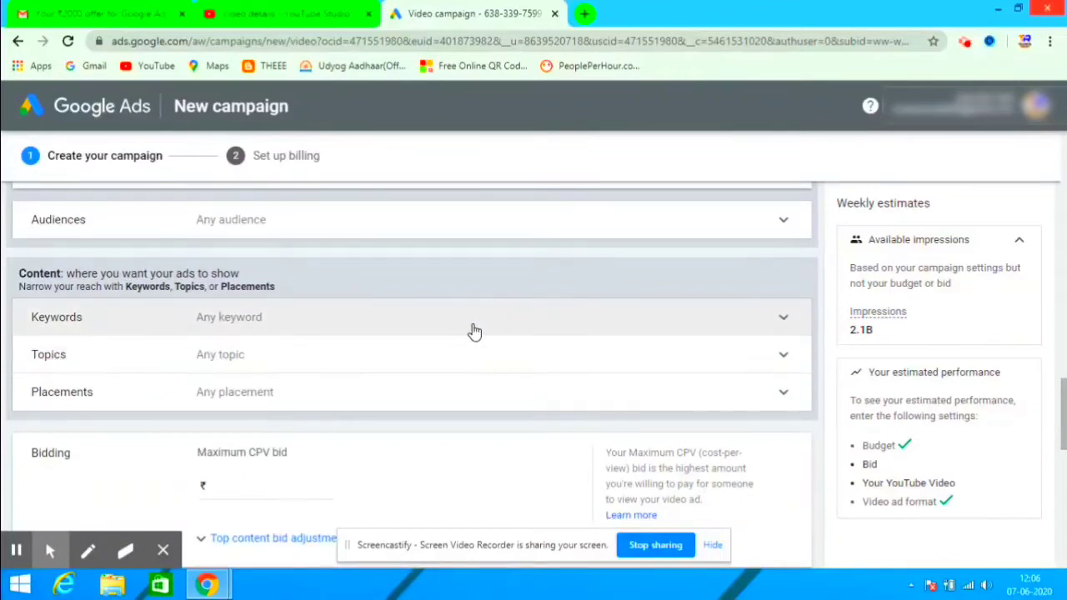
Add the keyword 'how to Gain Youtube subscriber Full Tutieral,' to the campaign's keyword targeting.
click(474, 331)
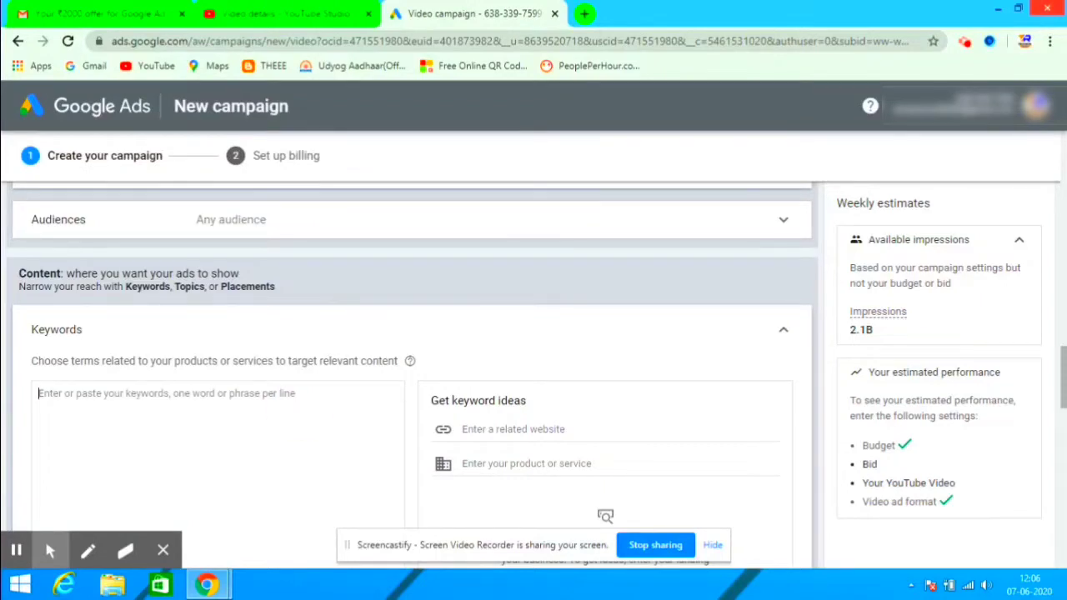
text(how to Gain Youtube)
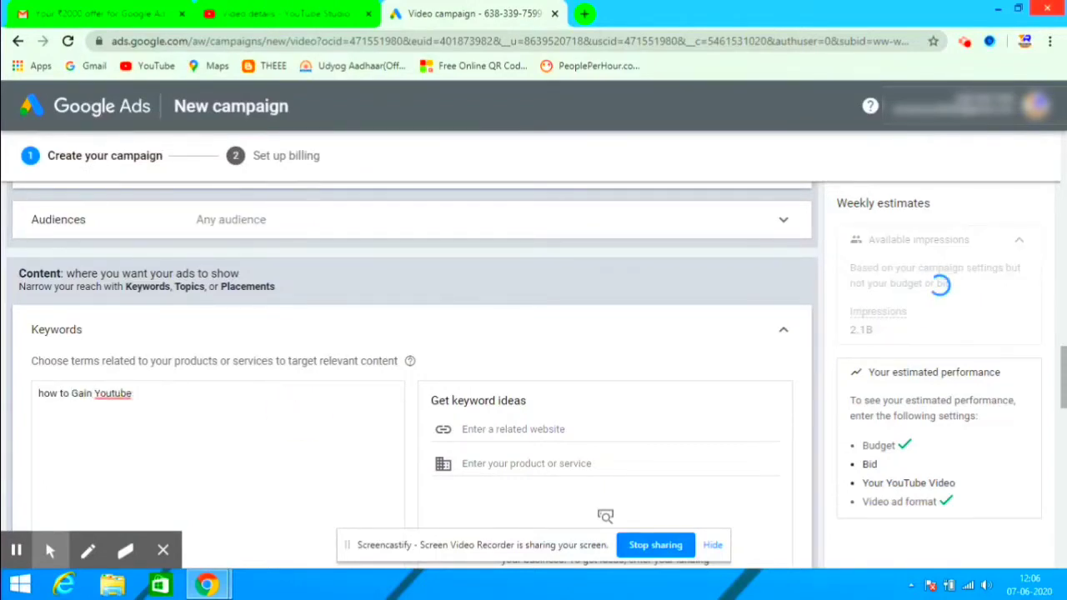
text( subscriber Full Tutieral,)
key(Return)
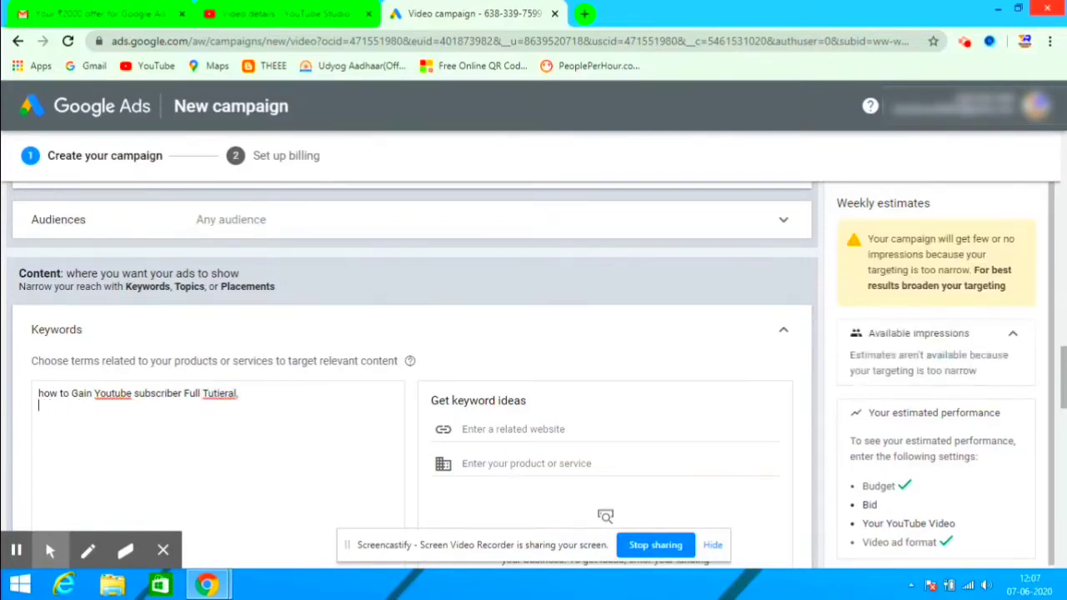
click(687, 329)
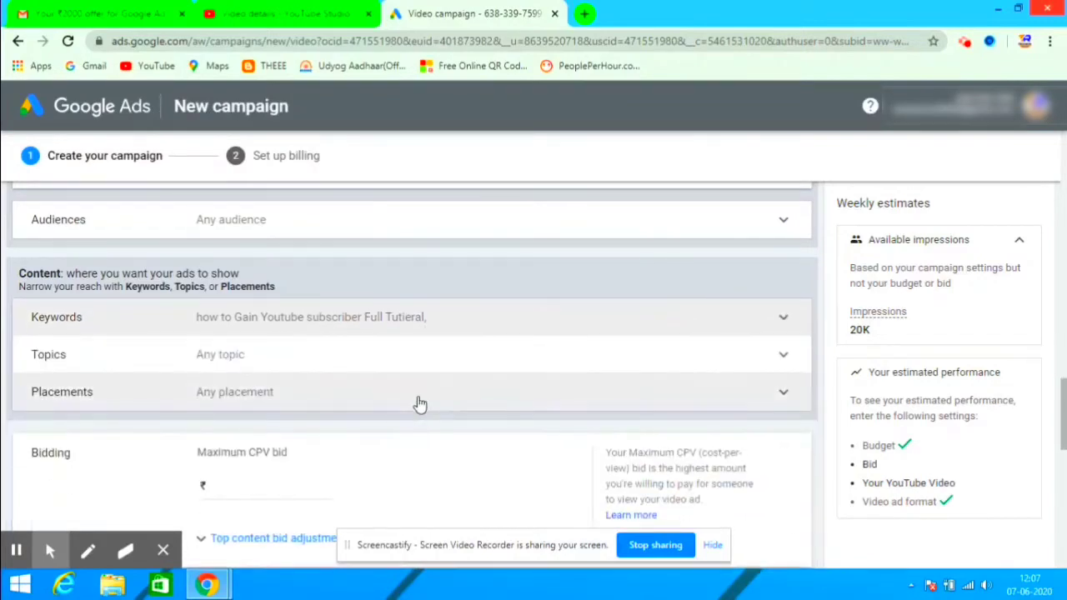
Search topics for 'technical' and target the Computers & Electronics topic.
click(385, 371)
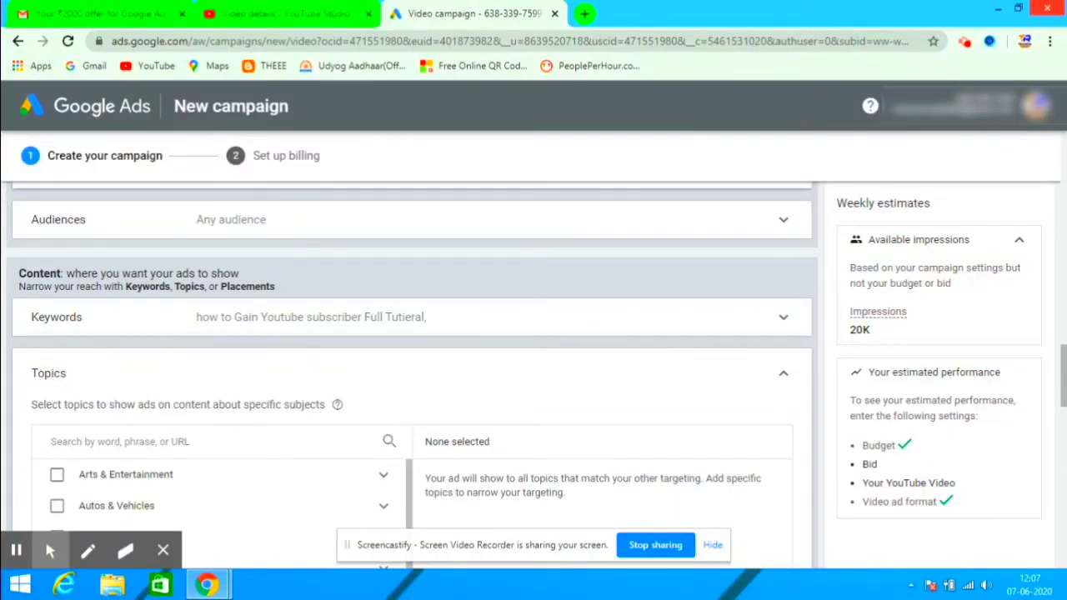
scroll(141, 328, down, 4)
drag(410, 248, 426, 392)
scroll(497, 219, up, 2)
click(208, 285)
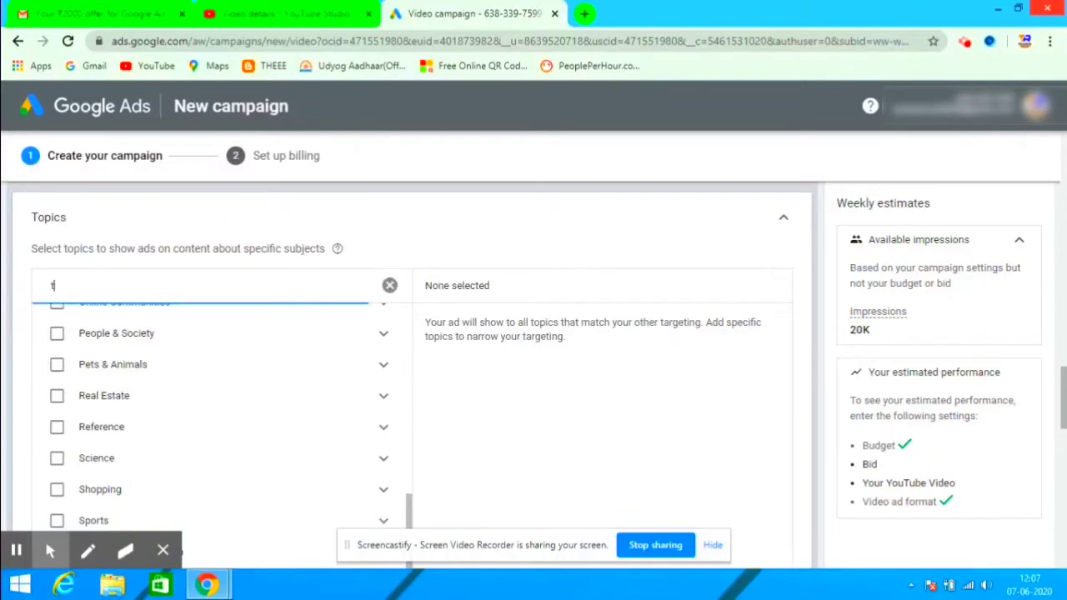
text(tech)
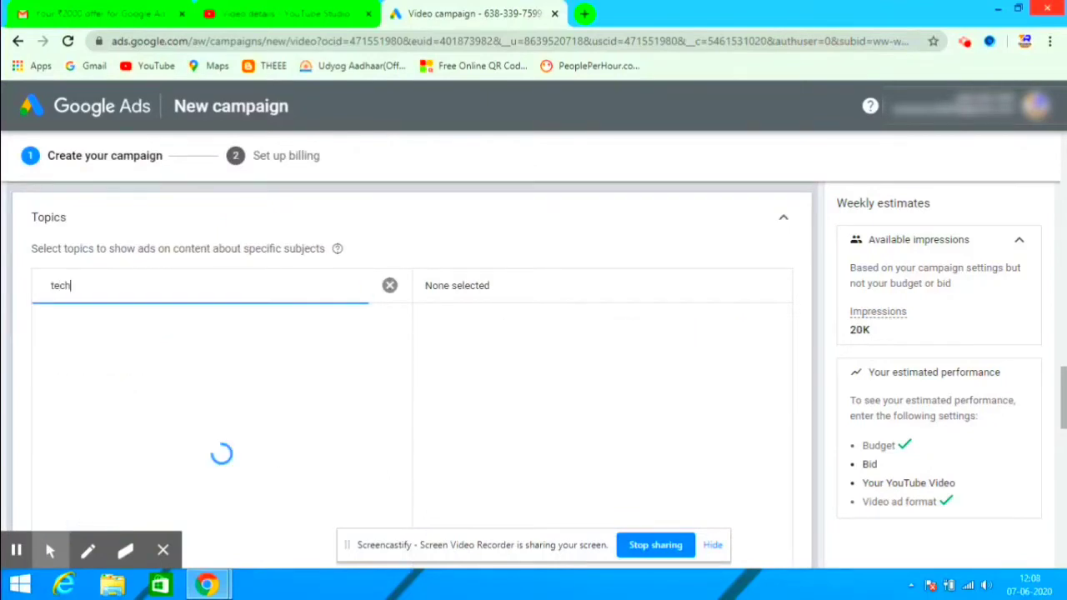
text(nical)
drag(411, 326, 413, 508)
click(57, 439)
click(784, 216)
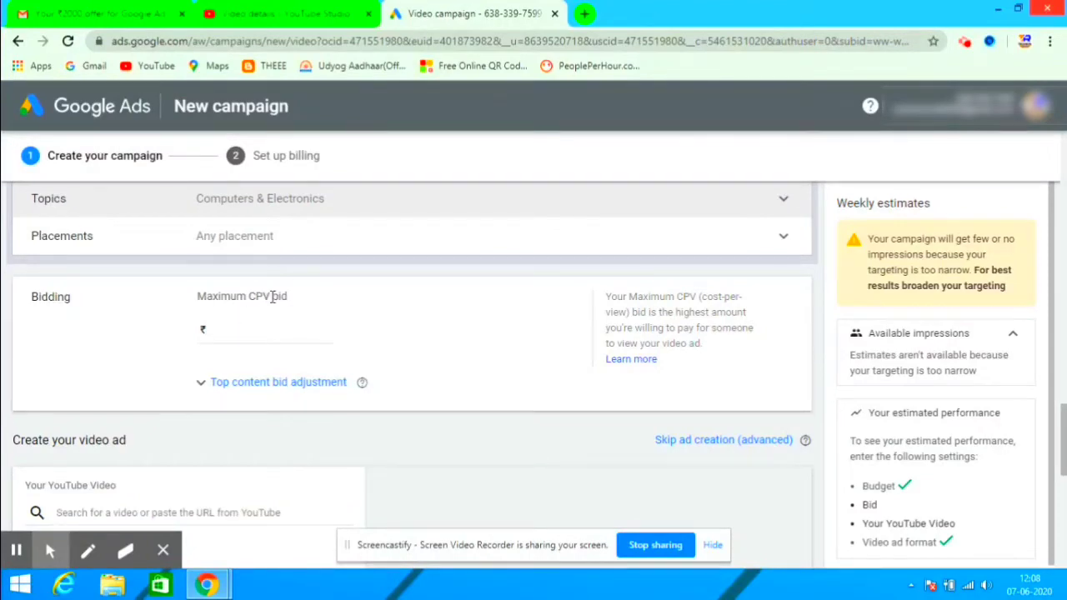
Change the maximum CPV bid to ₹0.20.
mouse_move(273, 296)
mouse_down()
mouse_move(243, 298)
mouse_move(281, 297)
mouse_move(259, 299)
mouse_up()
click(238, 331)
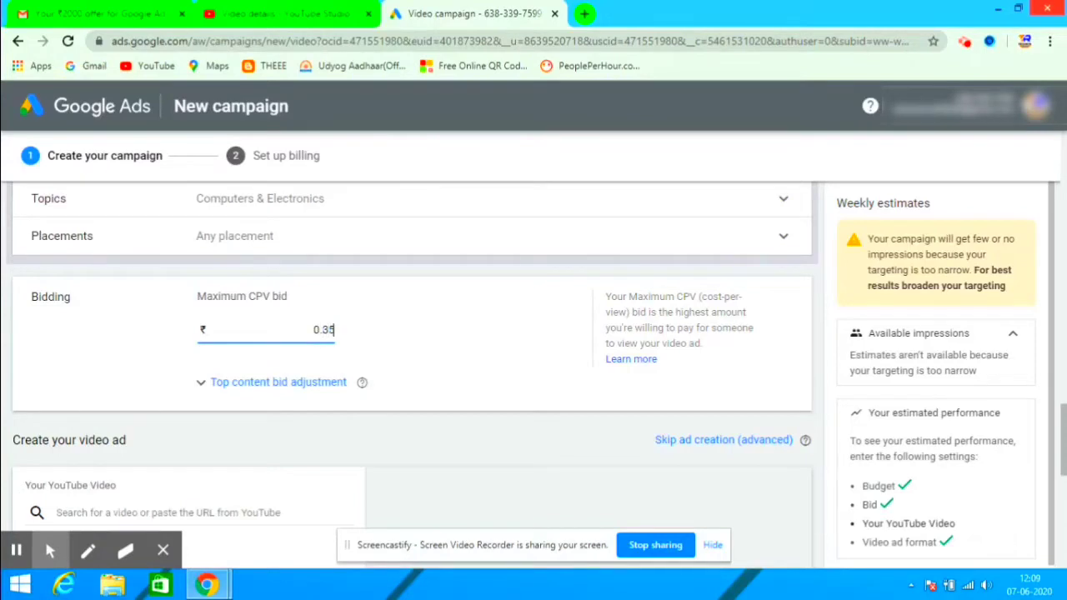
key(BackSpace)
key(BackSpace)
text(20)
click(307, 424)
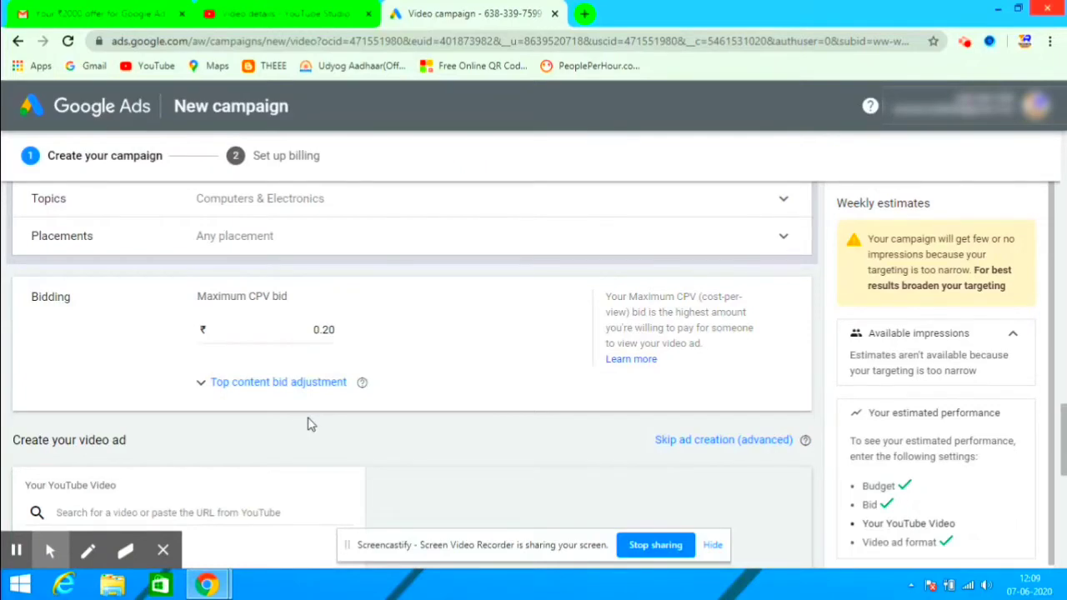
Go to the YouTube video search box and switch to the YouTube Studio video details.
scroll(309, 424, down, 3)
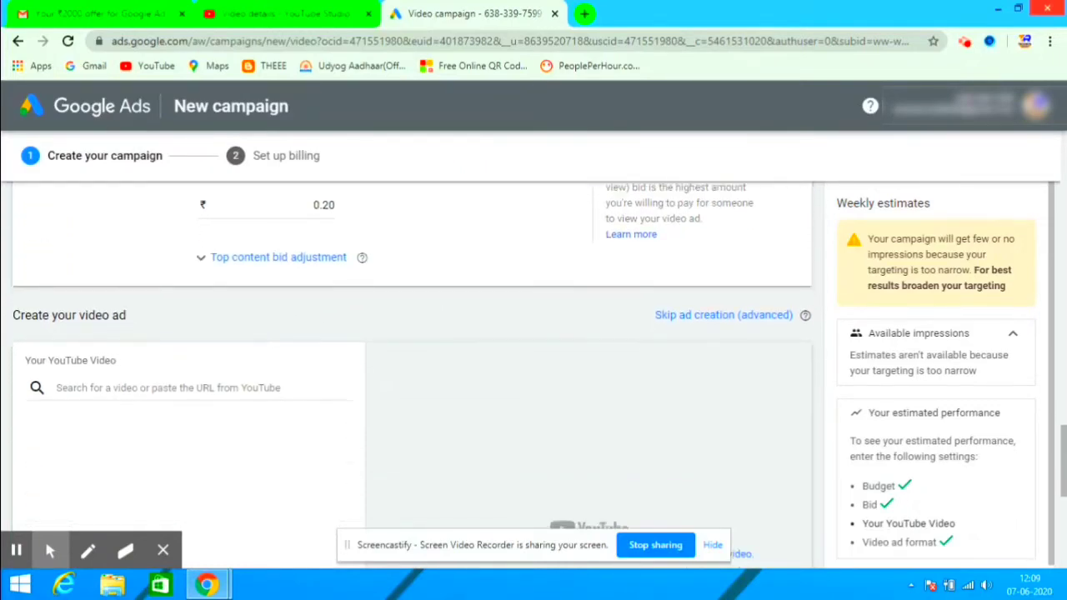
click(129, 387)
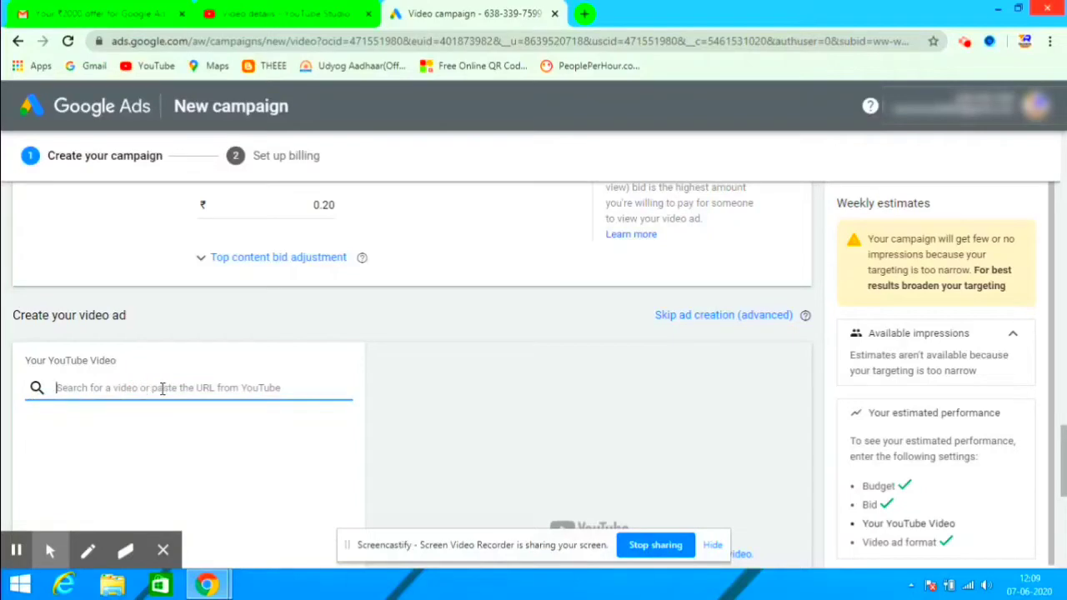
click(259, 14)
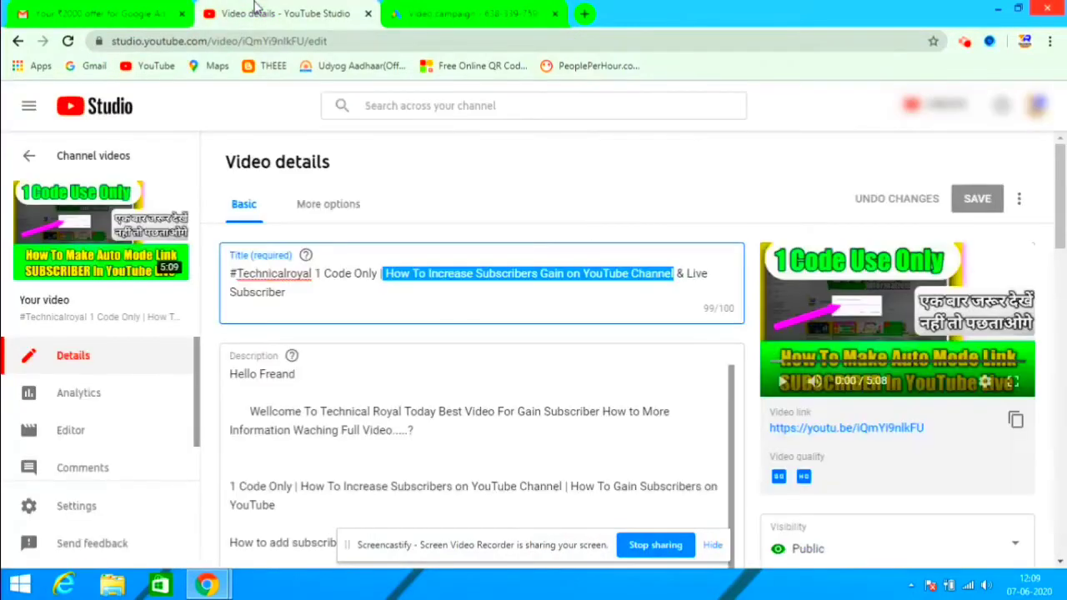
click(1016, 423)
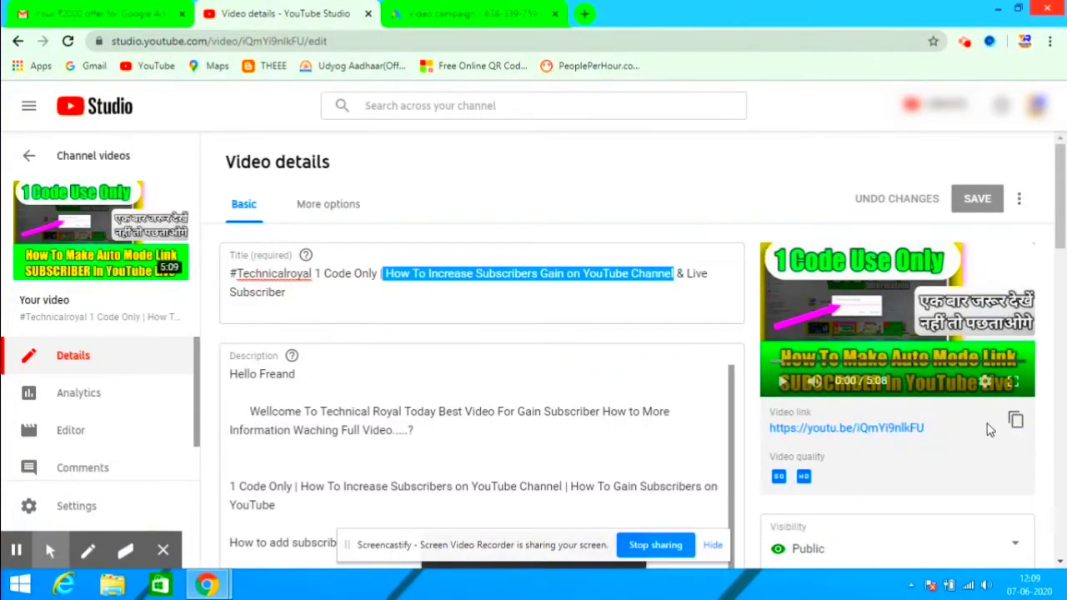
click(462, 13)
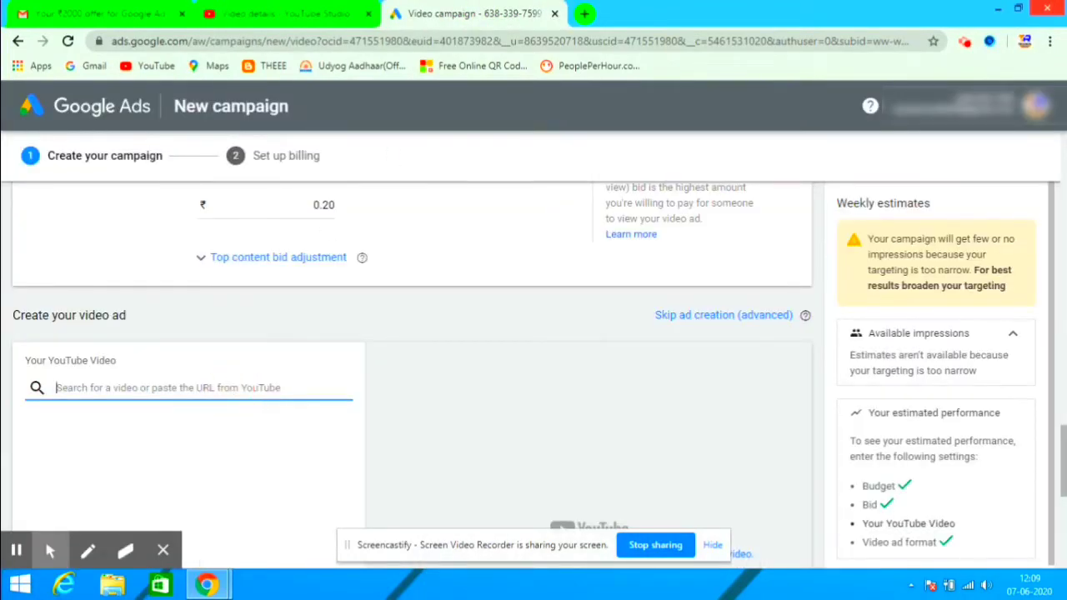
Paste the copied YouTube link into the video search box to attach the video to the ad.
key(ctrl+v)
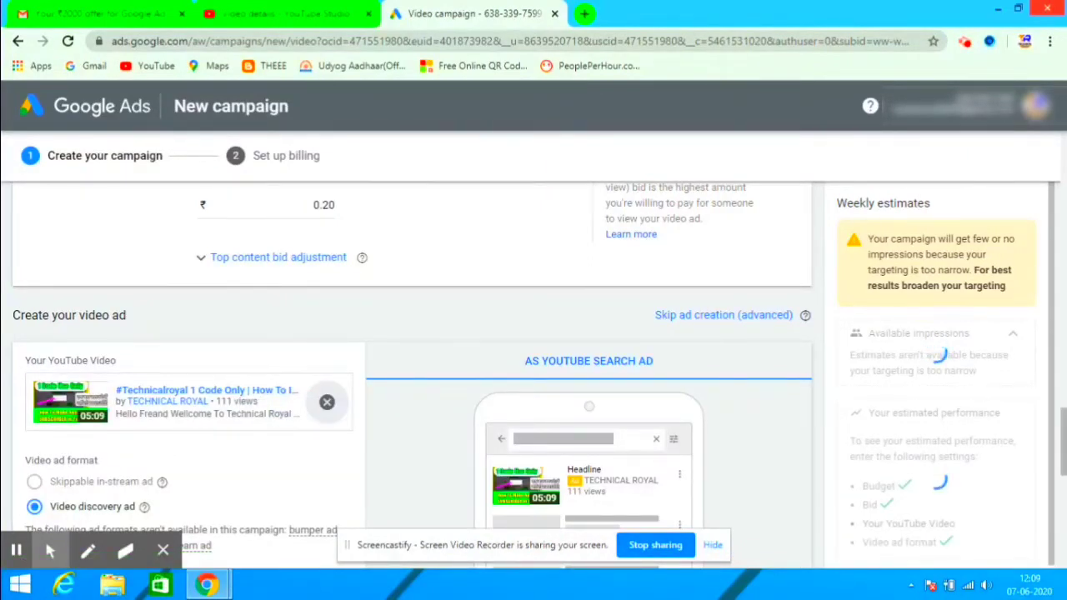
scroll(153, 450, down, 2)
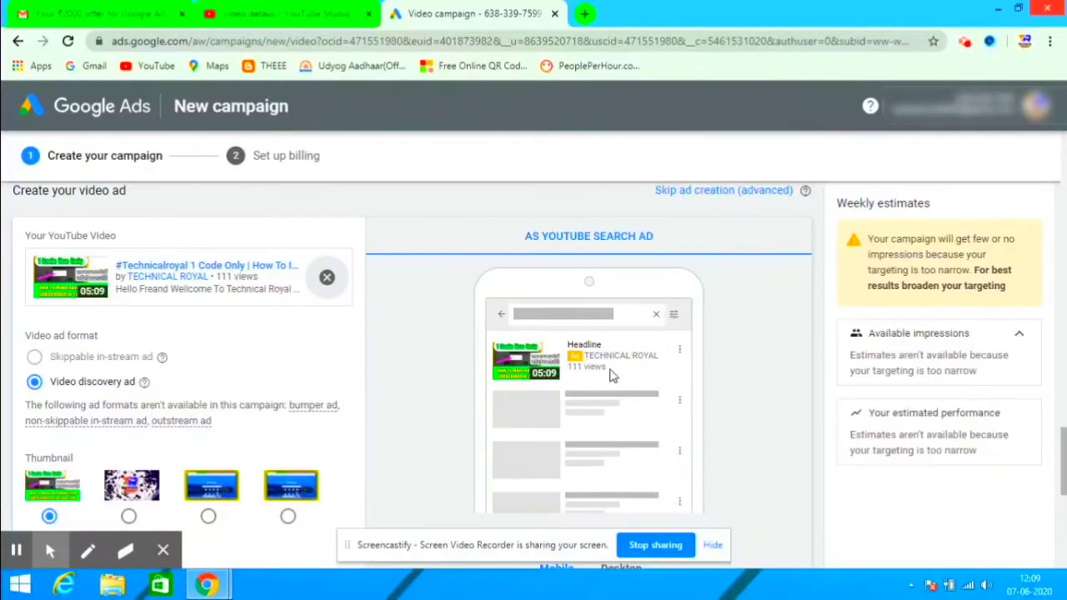
scroll(594, 367, down, 4)
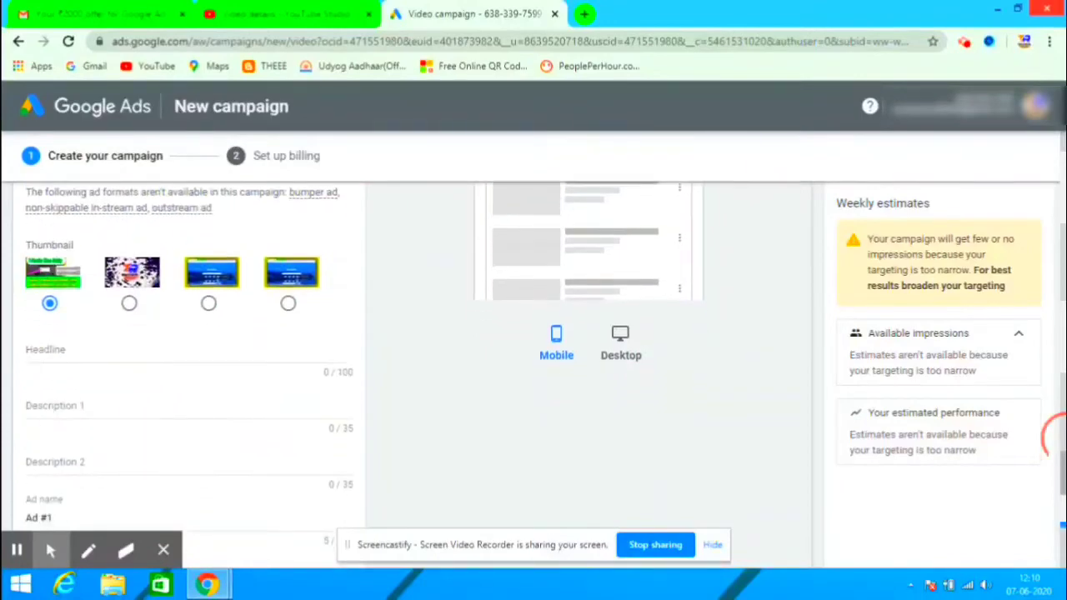
drag(1057, 439, 934, 442)
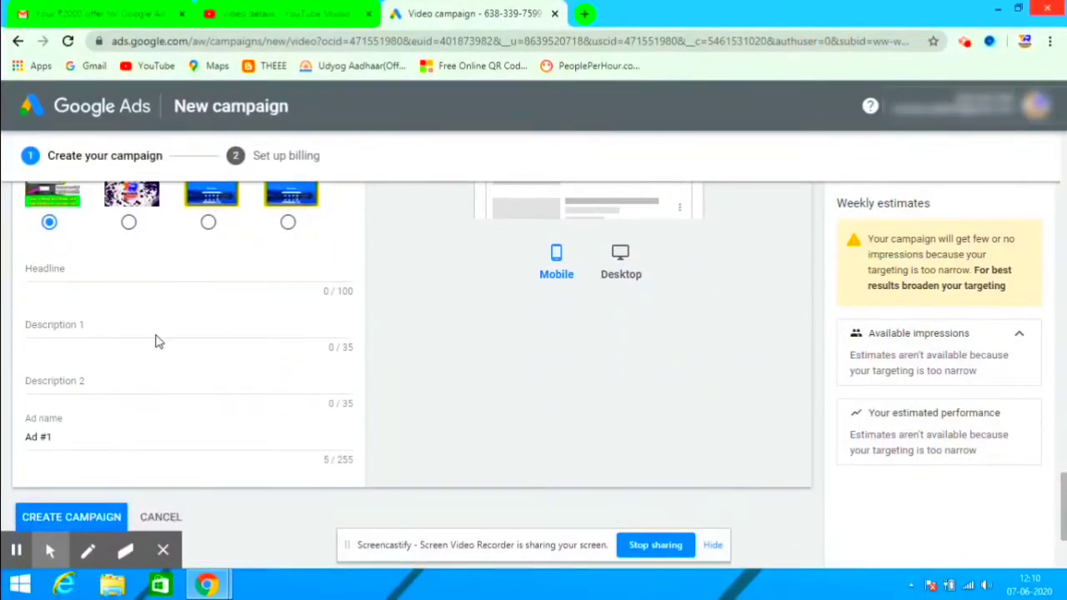
click(116, 269)
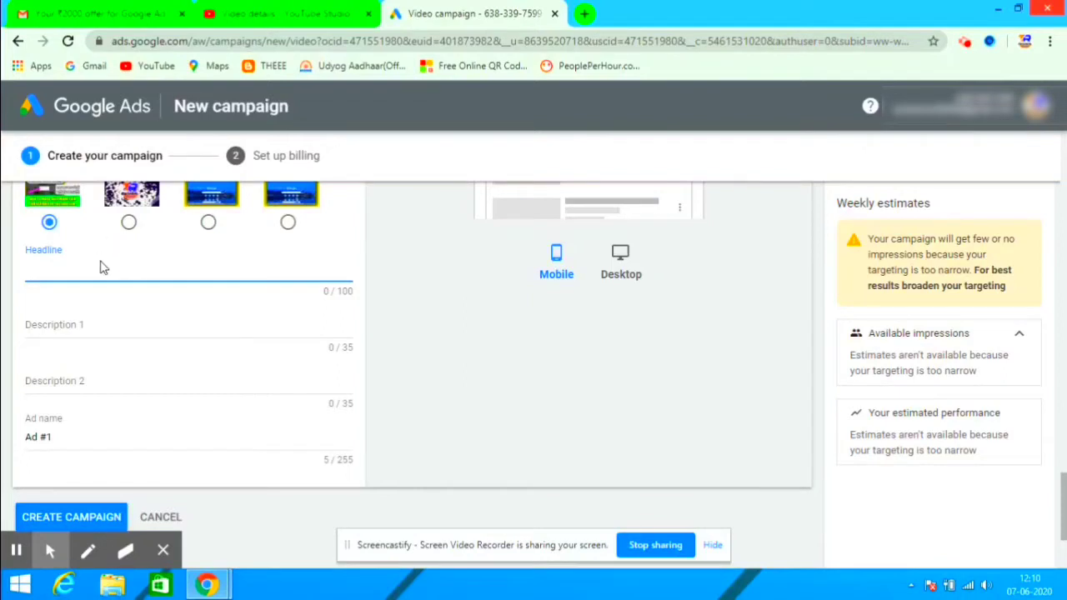
Paste the clipboard into the ad headline, which mistakenly inserts a Google Drive link.
click(254, 11)
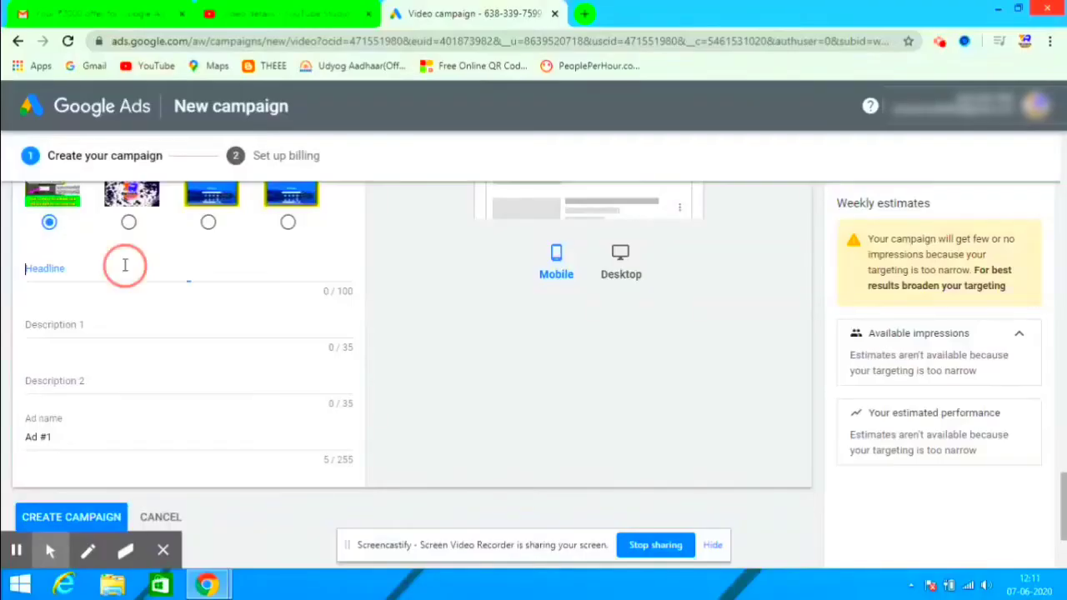
click(125, 265)
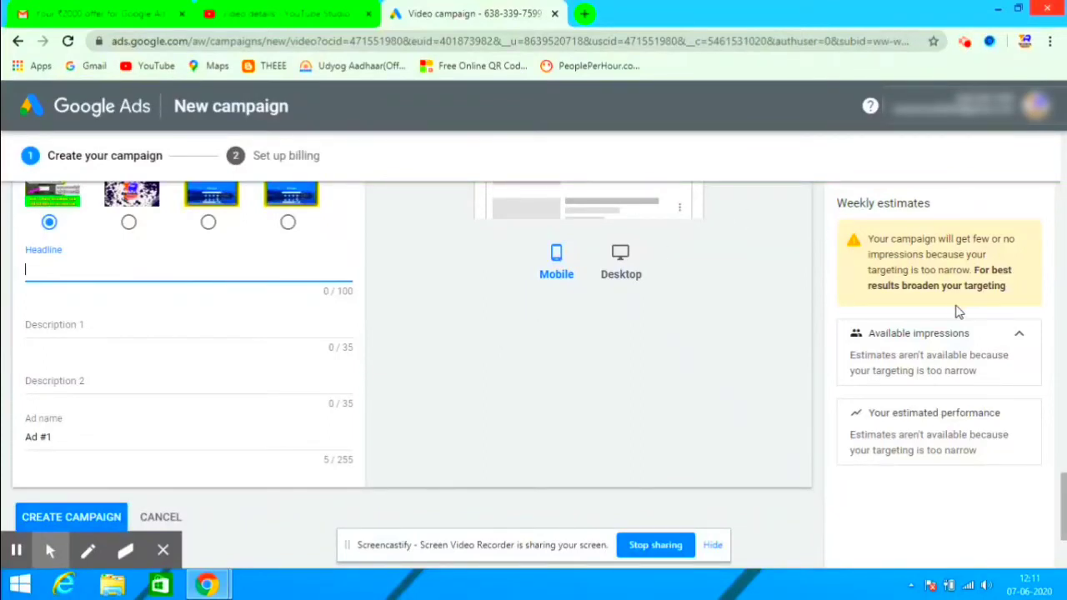
drag(1060, 502, 1059, 494)
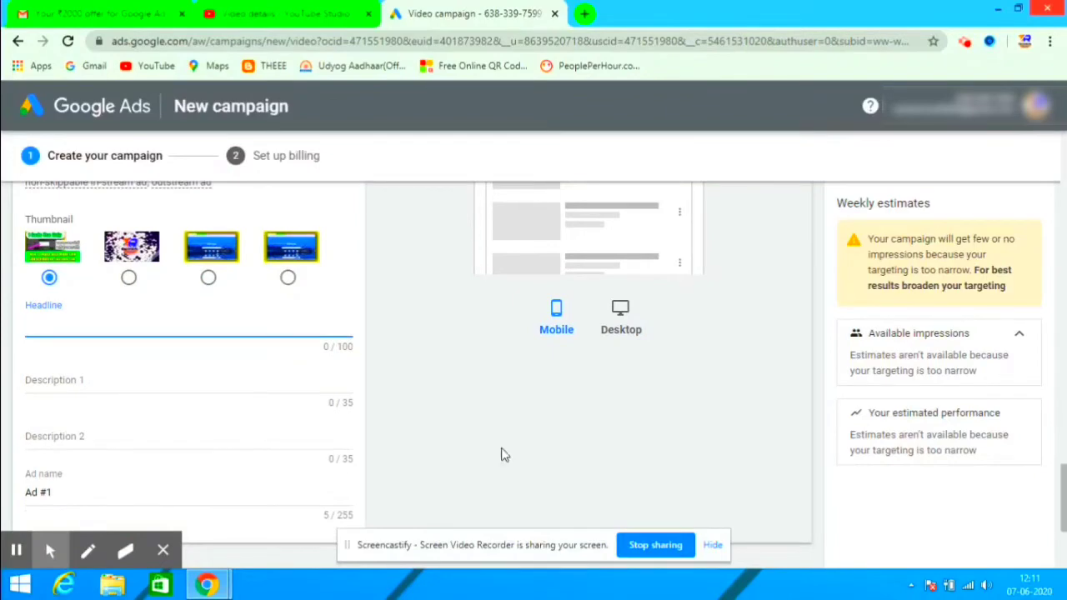
key(ctrl+v)
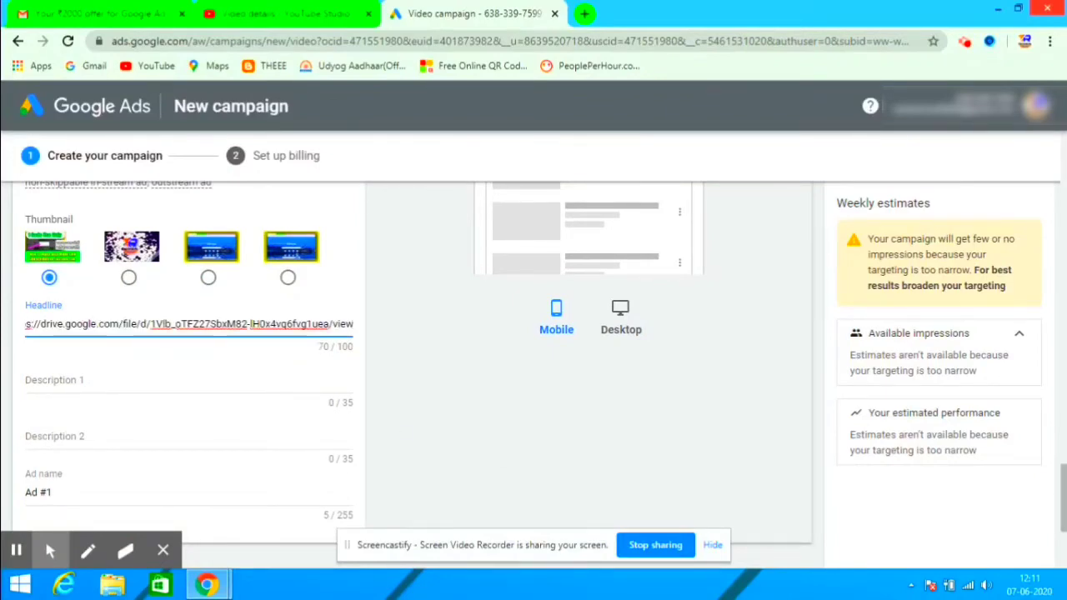
Select the title phrase 'How To Increase Subscribers Gain on YouTube Channel' in YouTube Studio.
click(291, 12)
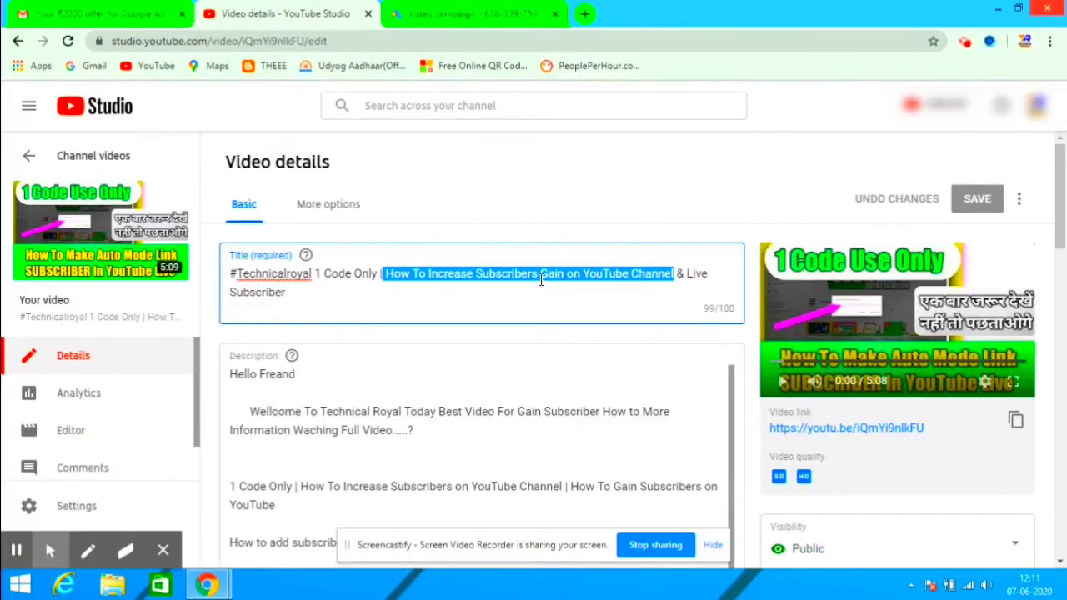
double_click(546, 275)
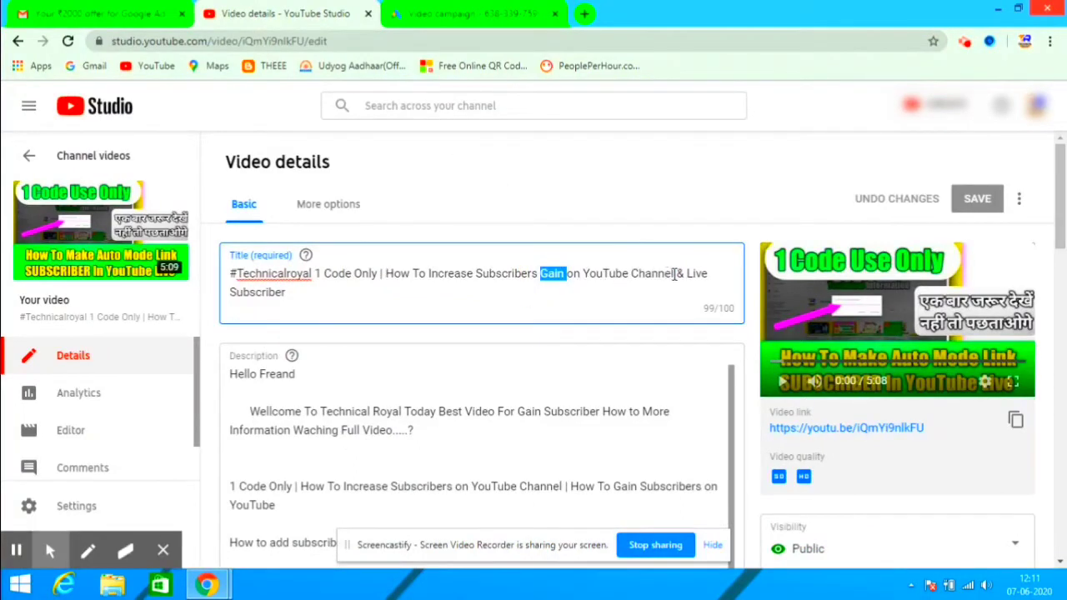
shift+click(385, 275)
key(ctrl+c)
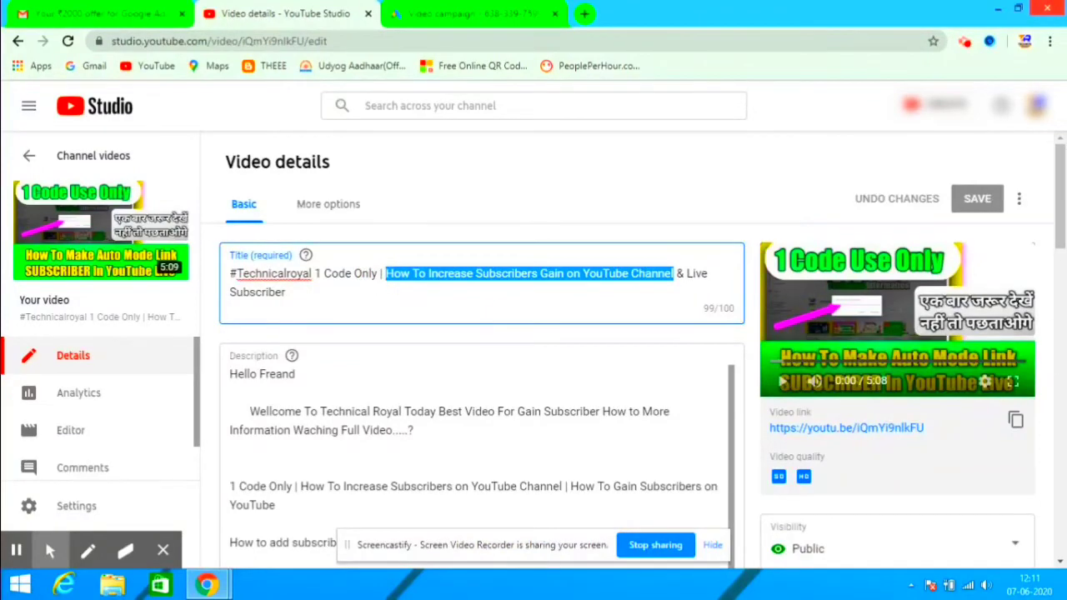
click(440, 14)
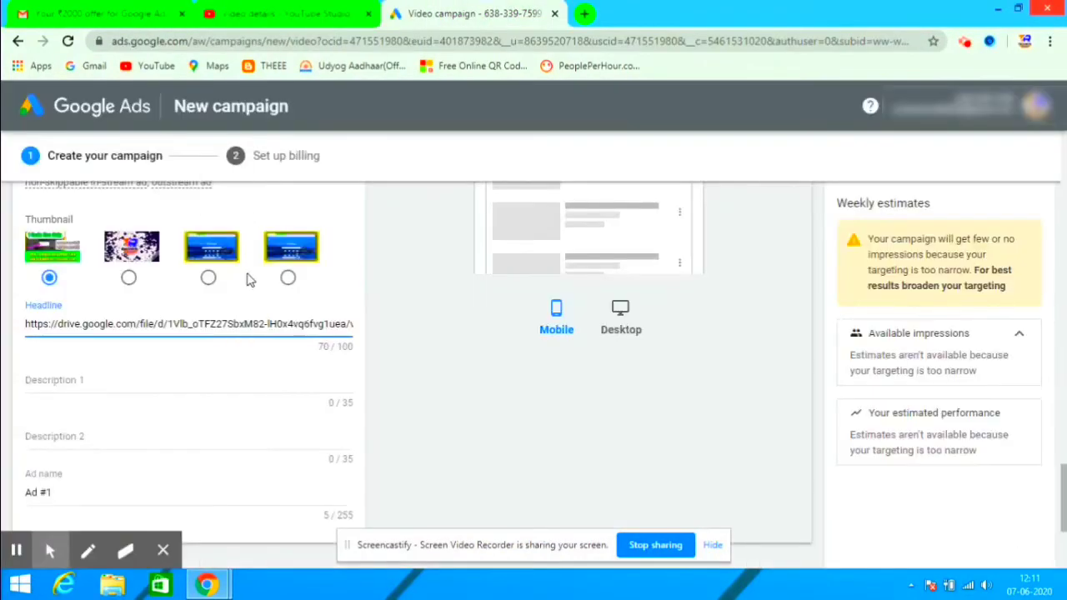
Replace the wrong link in the headline with the copied video-title phrase.
click(254, 323)
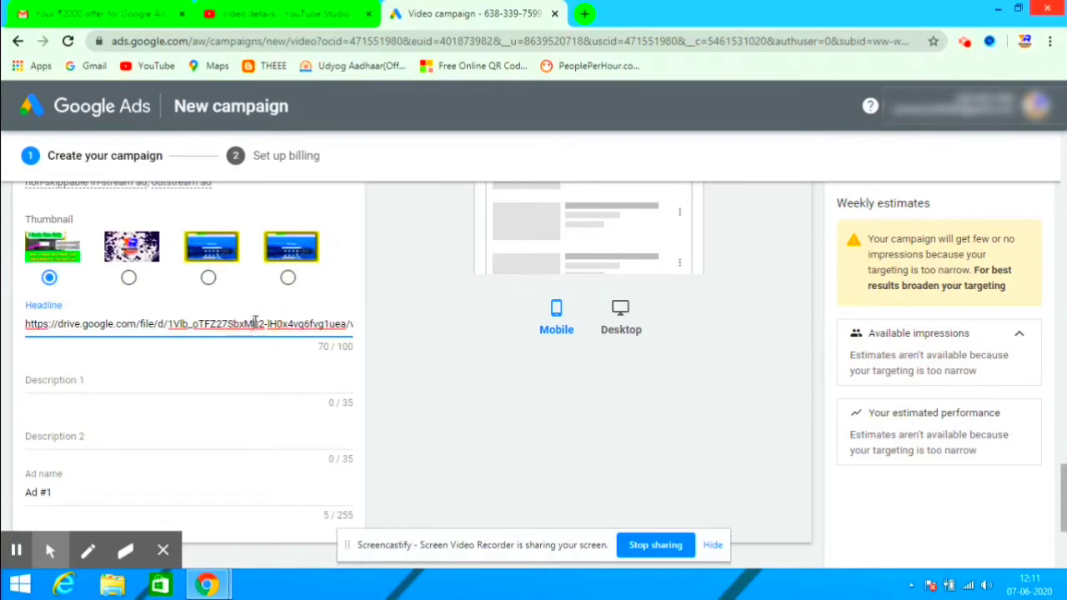
key(ctrl+a)
key(BackSpace)
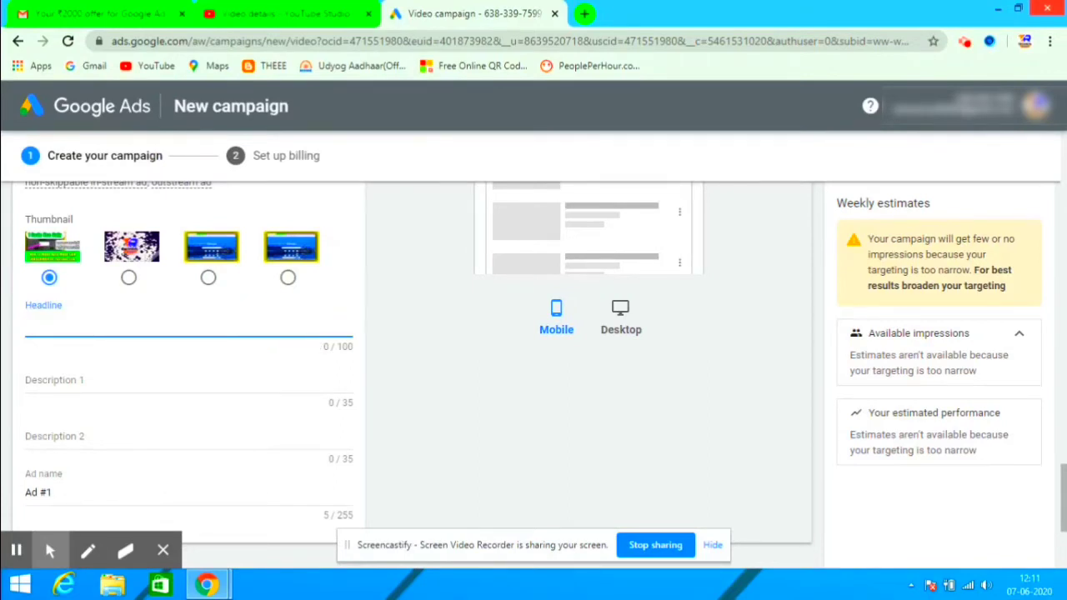
key(ctrl+v)
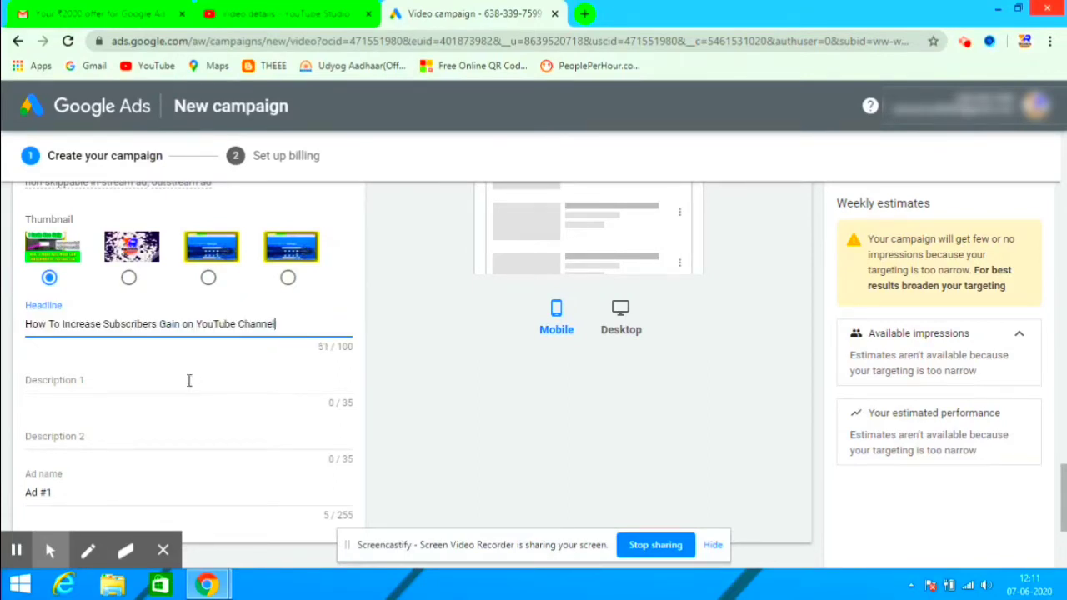
Enter 'how to Gain' as Description 1 and 'subscriber' as Description 2.
click(189, 375)
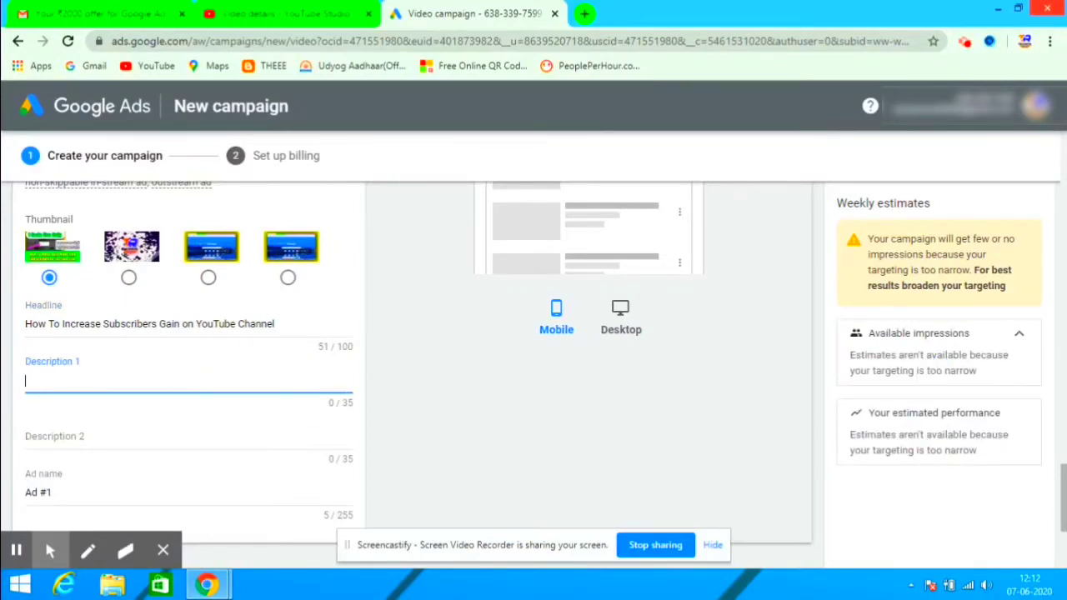
text(how to Ga)
click(70, 440)
text(te)
key(BackSpace)
key(BackSpace)
text(Tech)
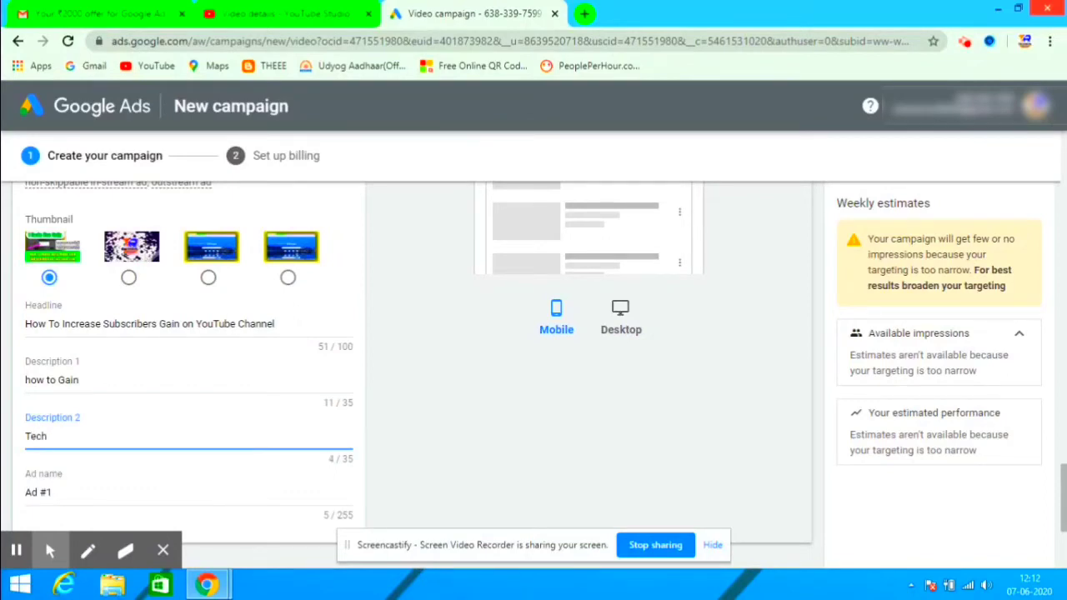
text(nica)
key(BackSpace)
Rename the ad from Ad #1 to 'Technical Royal'.
key(BackSpace)
text(subscrib)
click(69, 495)
key(ctrl+a)
key(BackSpace)
text(T)
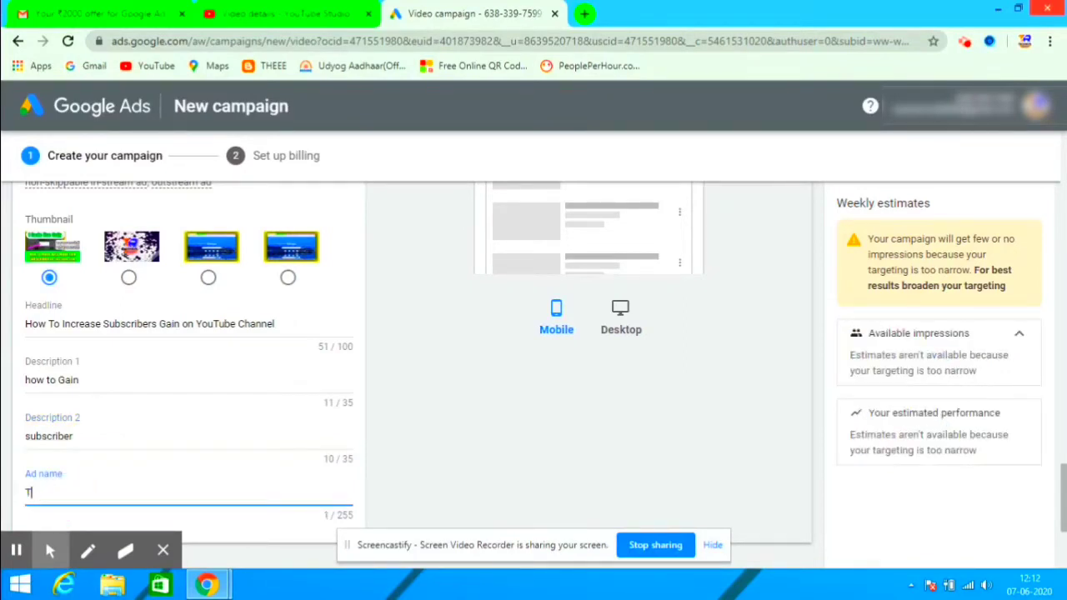
text(wch)
key(BackSpace)
key(BackSpace)
text(echnical Roy)
click(421, 441)
Check the finished ad preview, then submit the campaign with CREATE CAMPAIGN.
scroll(421, 440, down, 1)
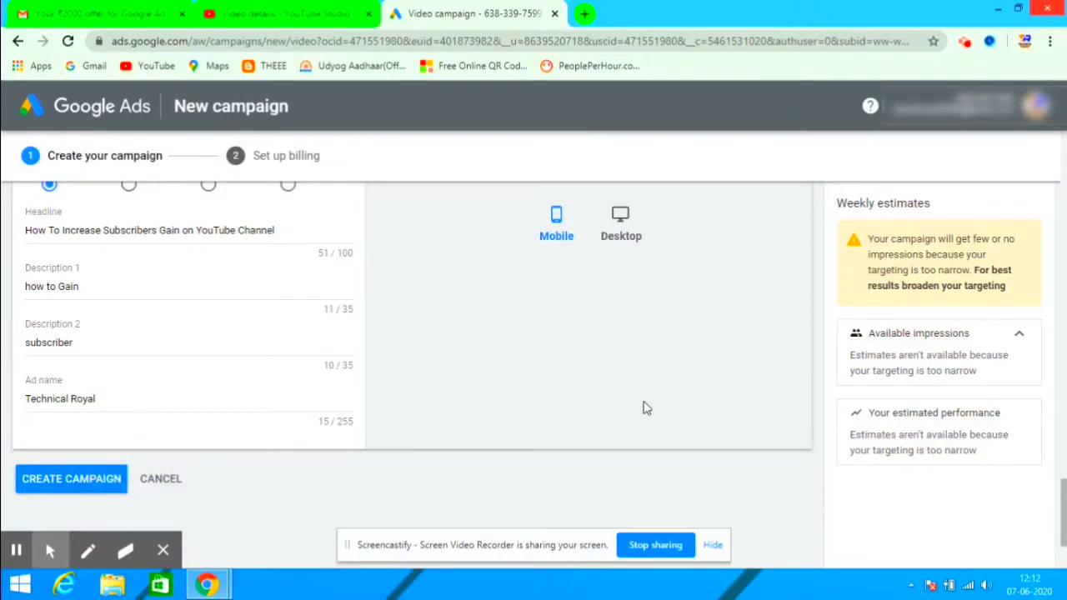
mouse_move(1063, 496)
mouse_down()
mouse_move(1057, 417)
mouse_move(1062, 494)
mouse_up()
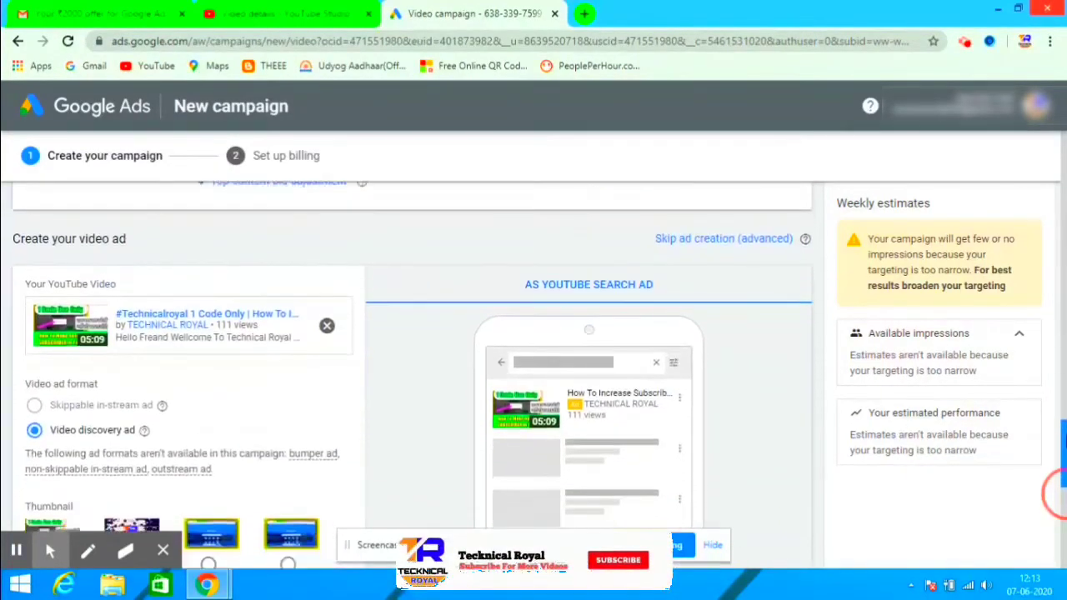
scroll(1057, 429, down, 2)
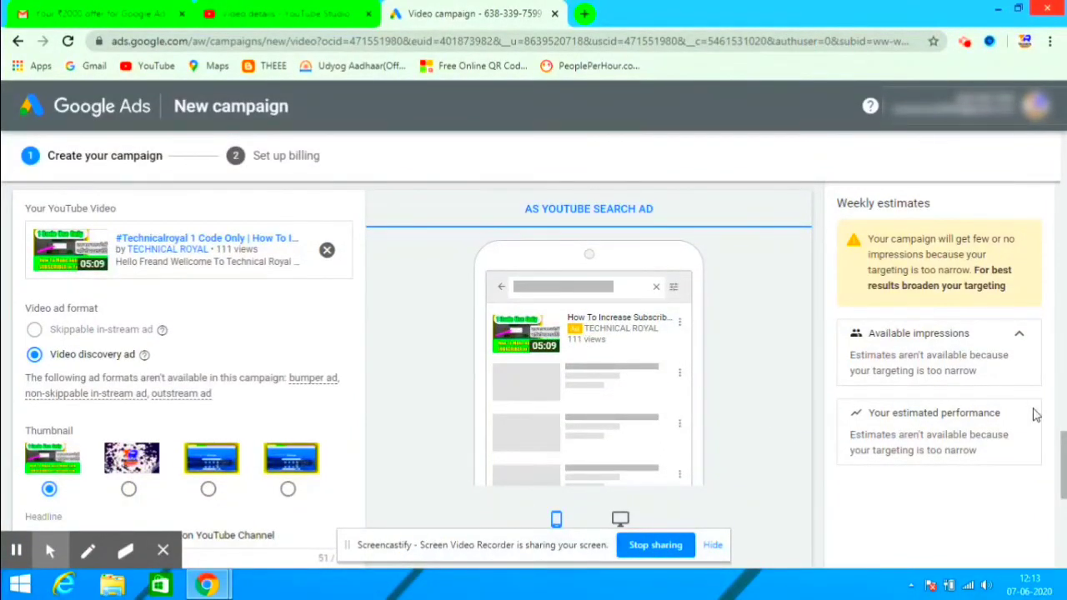
drag(1062, 435, 1060, 462)
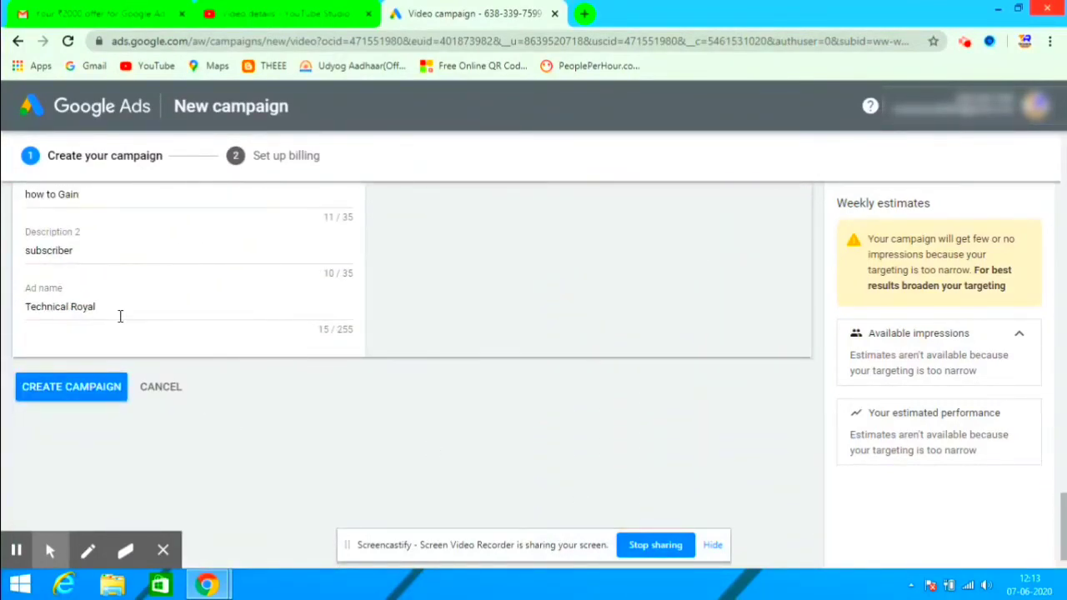
click(87, 387)
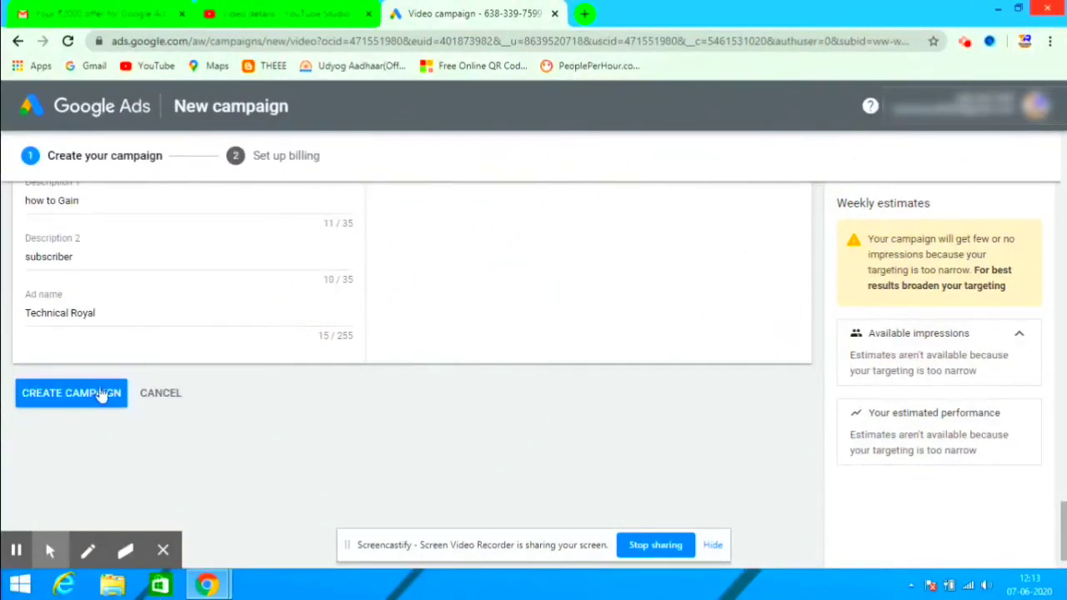
Retry creation, then change the flagged headline ending 'YouTube Channel' to 'Social Media'.
click(100, 399)
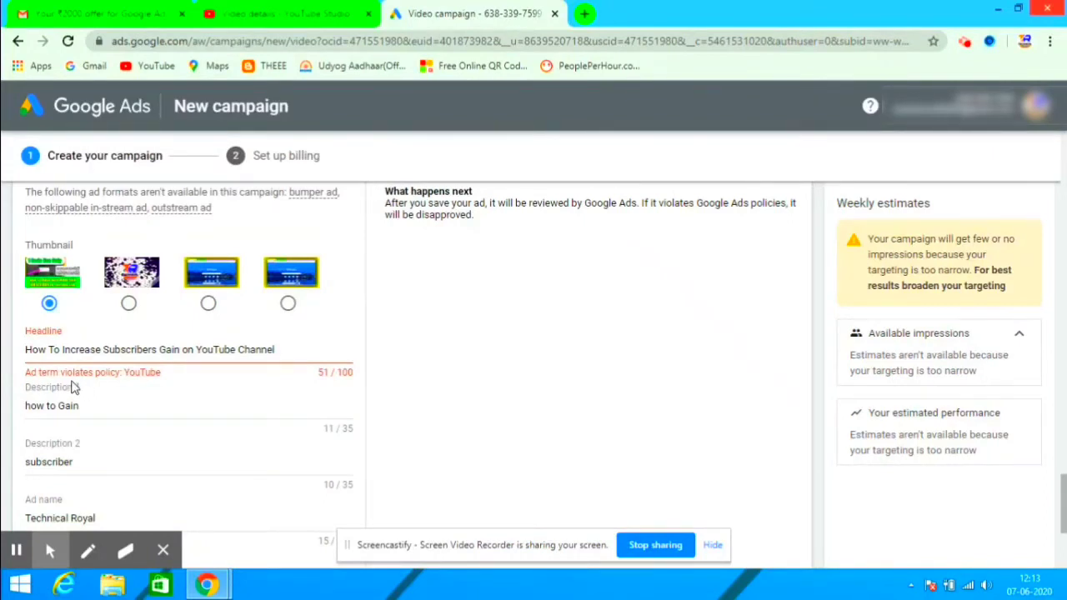
click(131, 381)
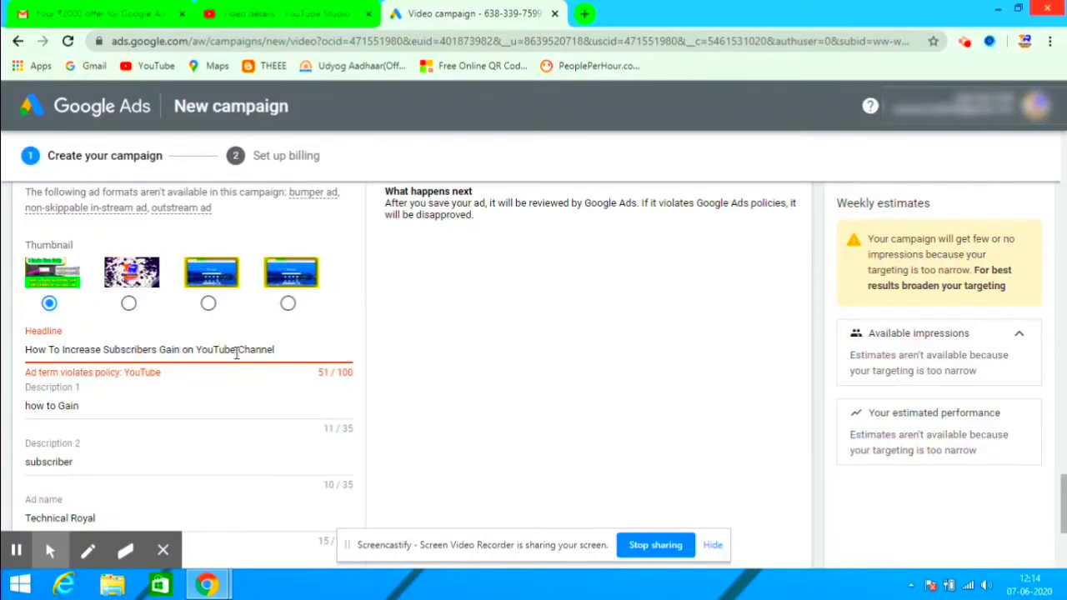
drag(236, 350, 199, 352)
drag(281, 349, 198, 350)
key(BackSpace)
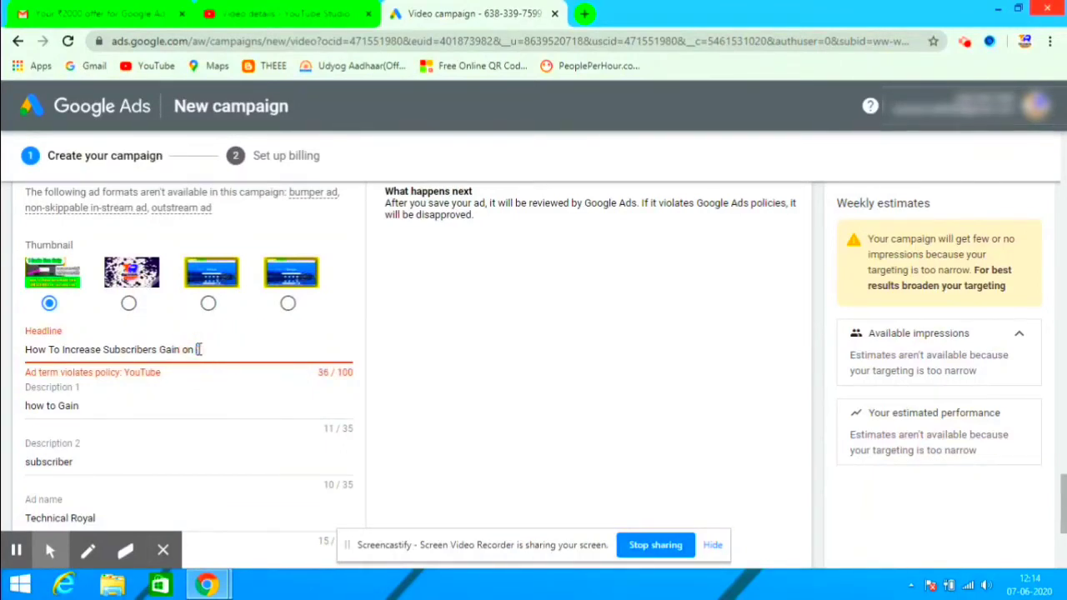
text(Social Media)
click(425, 405)
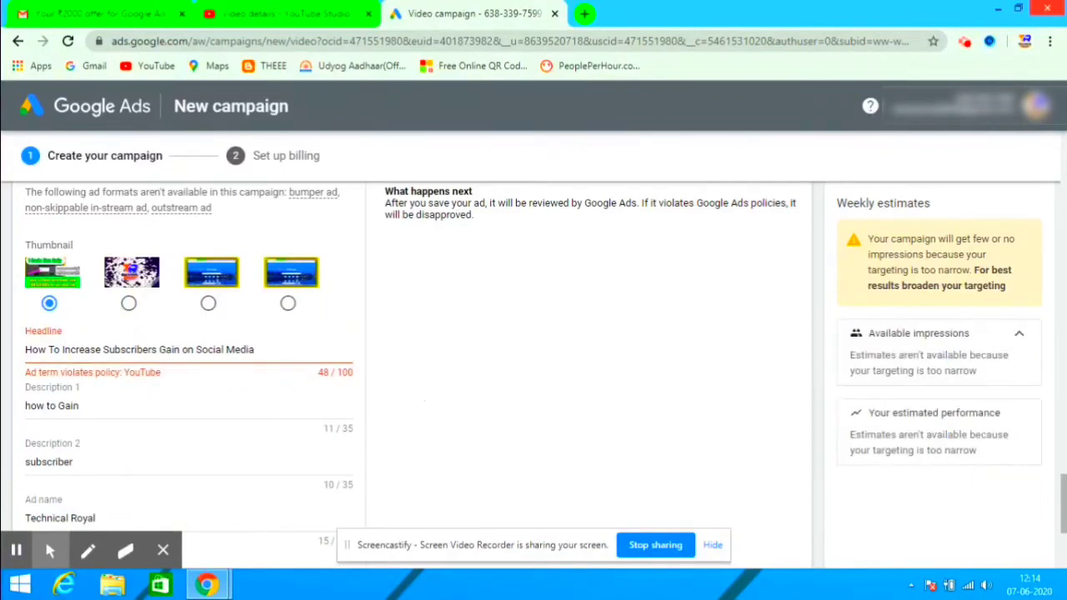
scroll(425, 406, down, 3)
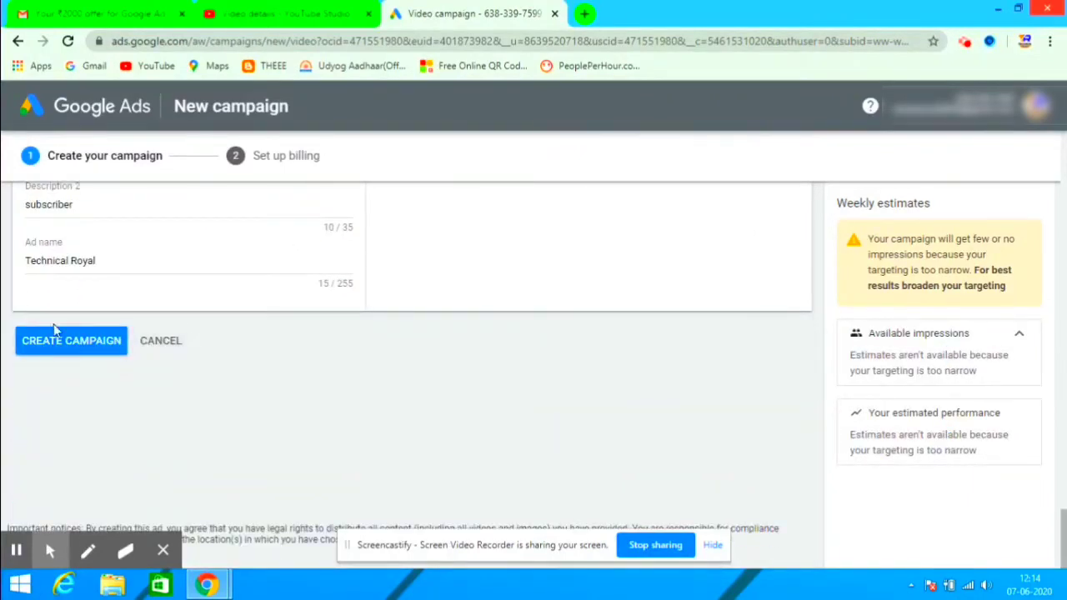
Create the video campaign to reach billing setup, then bring up the ₹2000 ad credit email in Gmail.
click(71, 344)
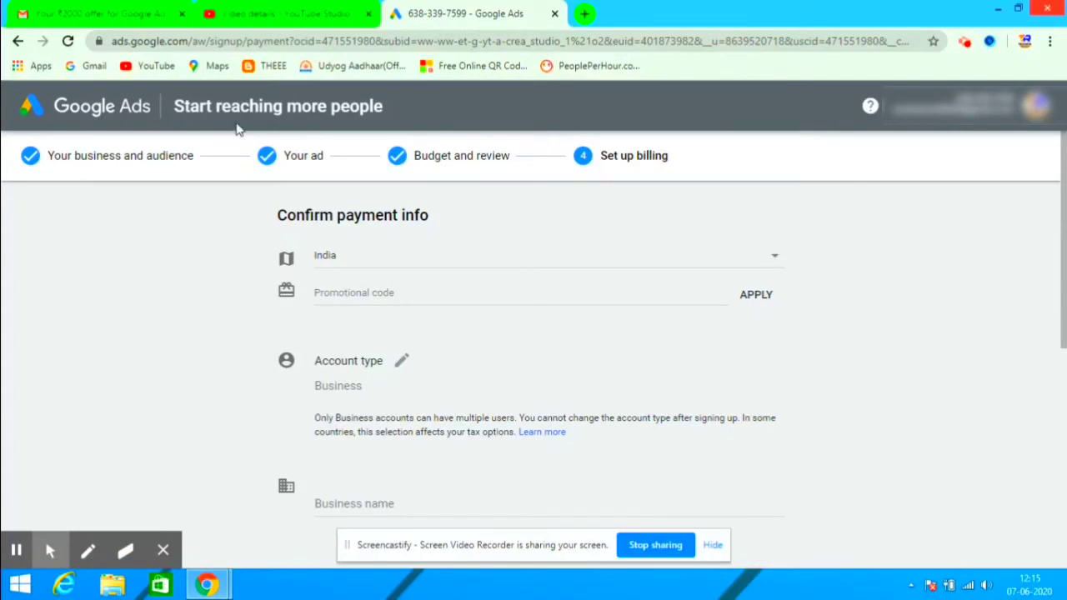
click(96, 13)
drag(1018, 281, 1027, 370)
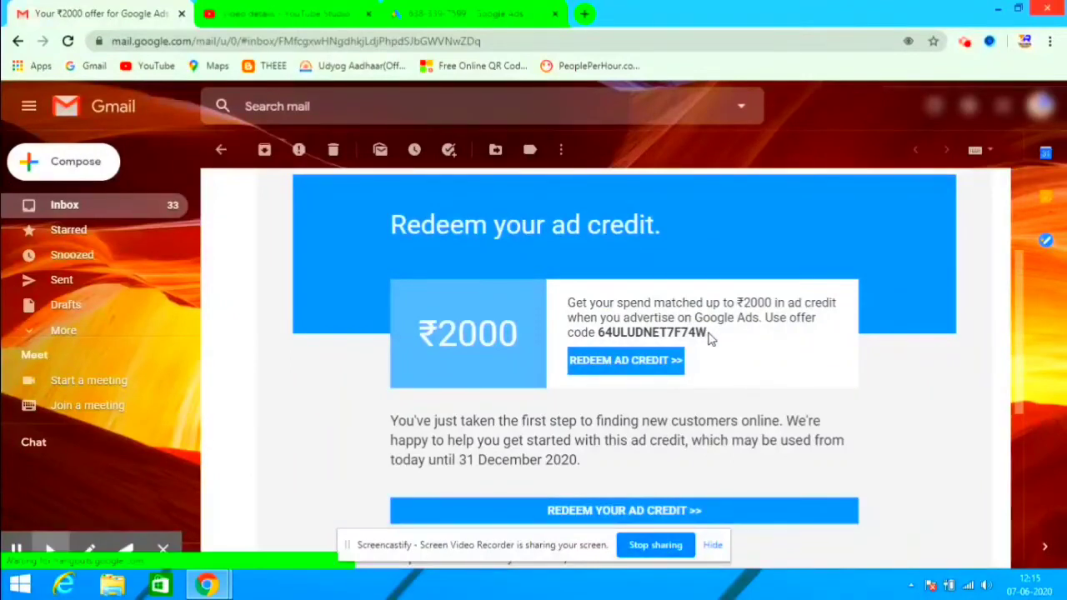
Select the full ₹2000 ad credit offer code in the email to copy it.
drag(708, 335, 601, 342)
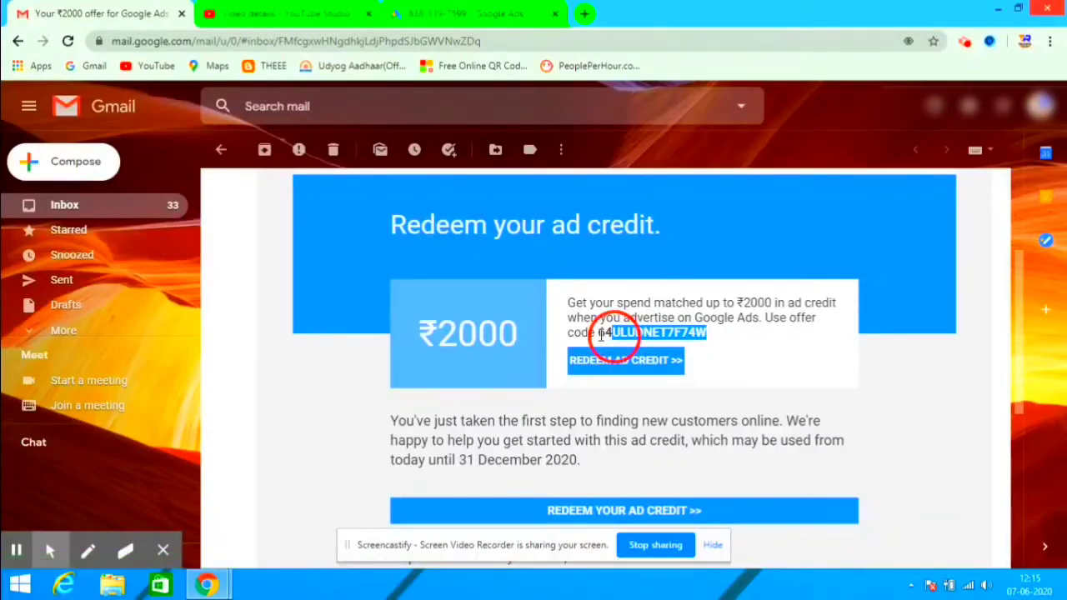
drag(600, 335, 597, 334)
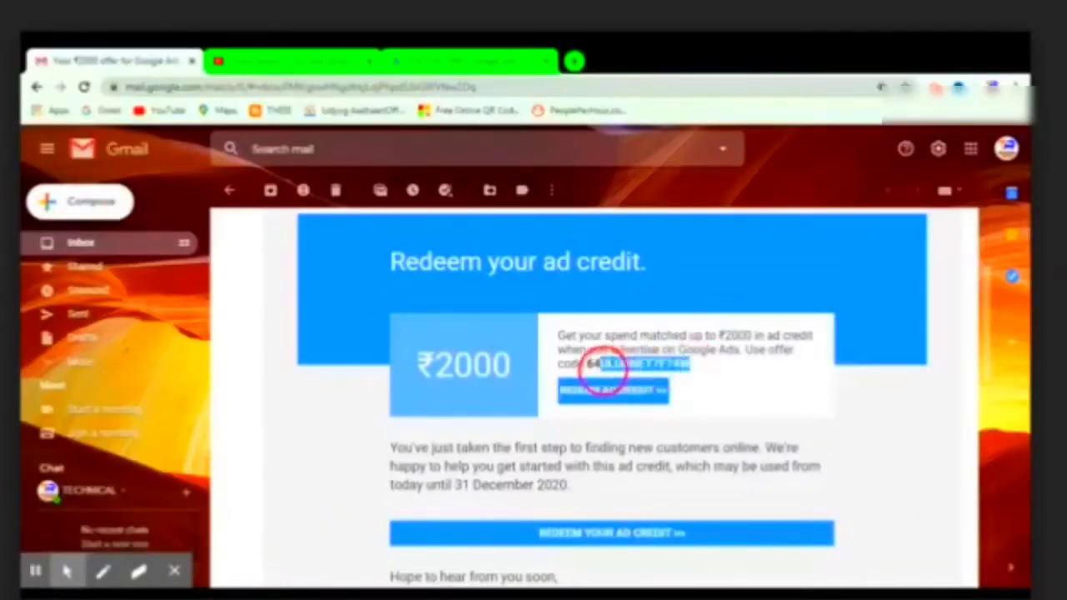
drag(605, 363, 594, 363)
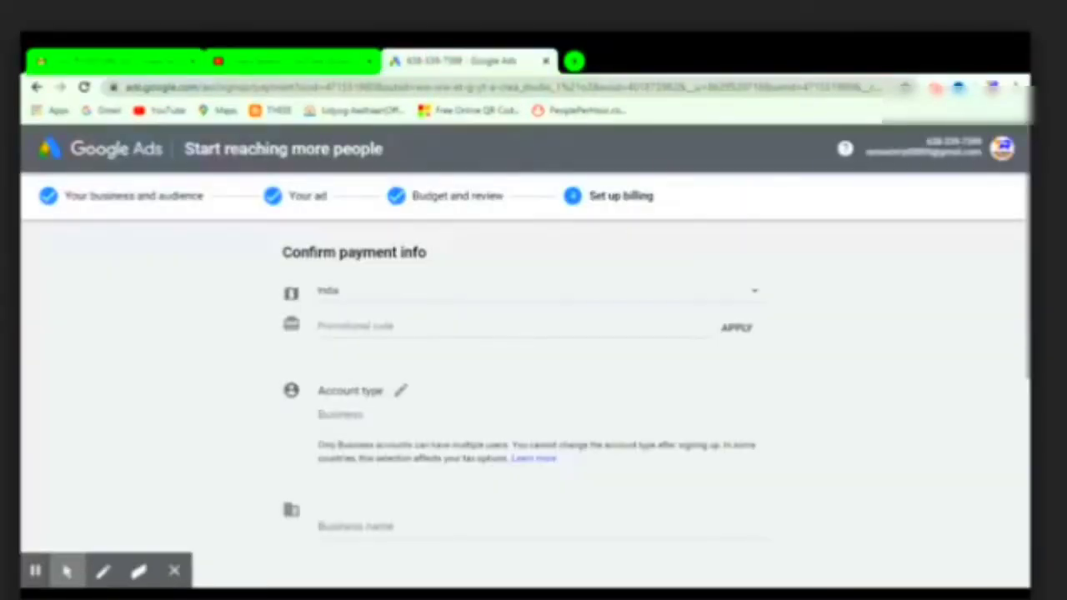
Paste and apply the offer code as the promotional code, then choose Link Paytm wallet as payment method.
click(320, 332)
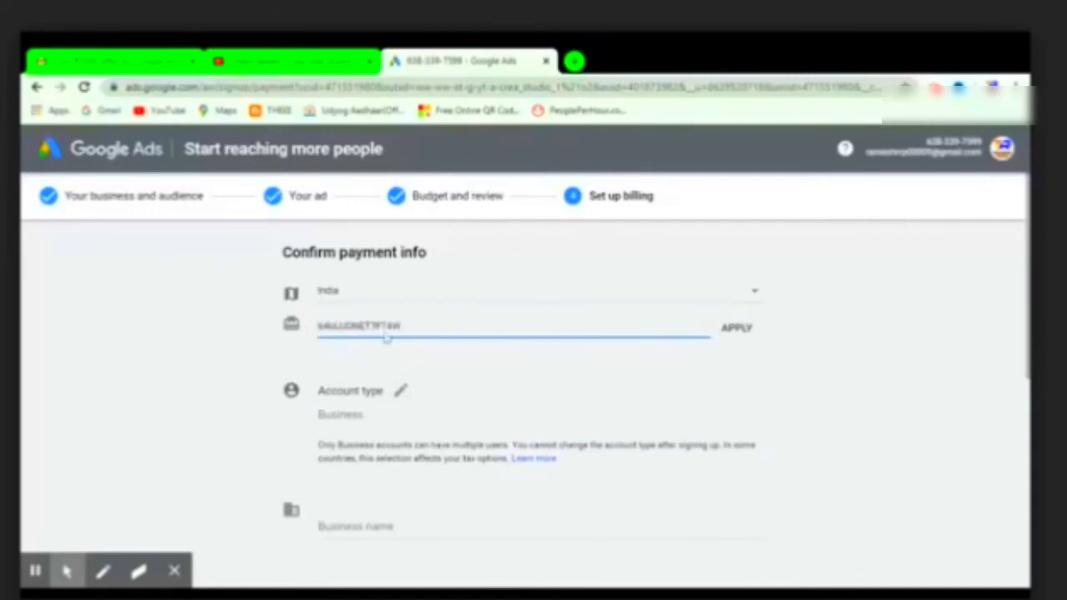
click(736, 333)
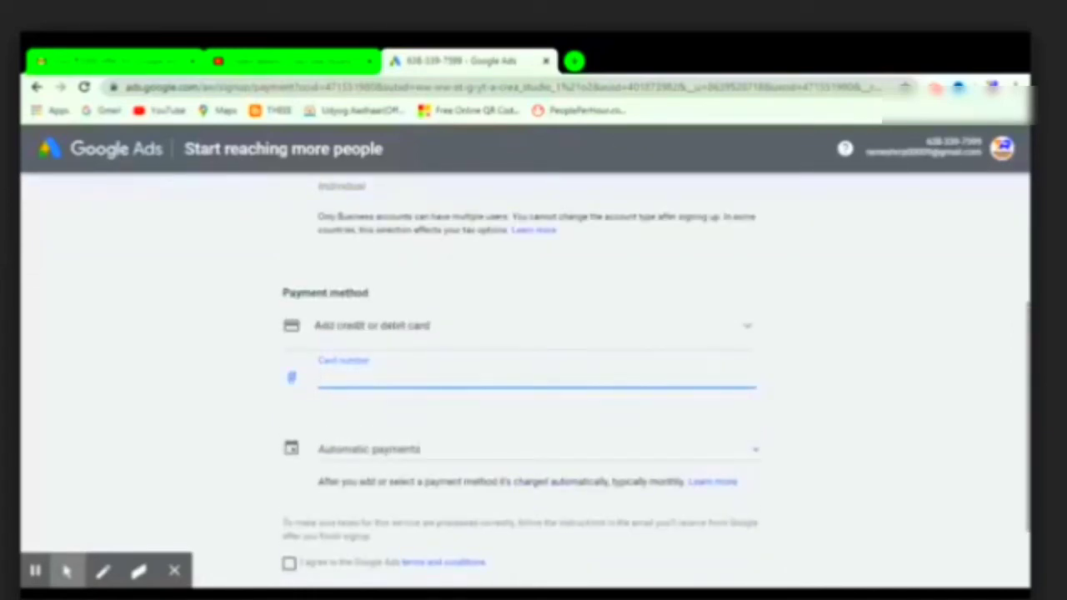
click(533, 325)
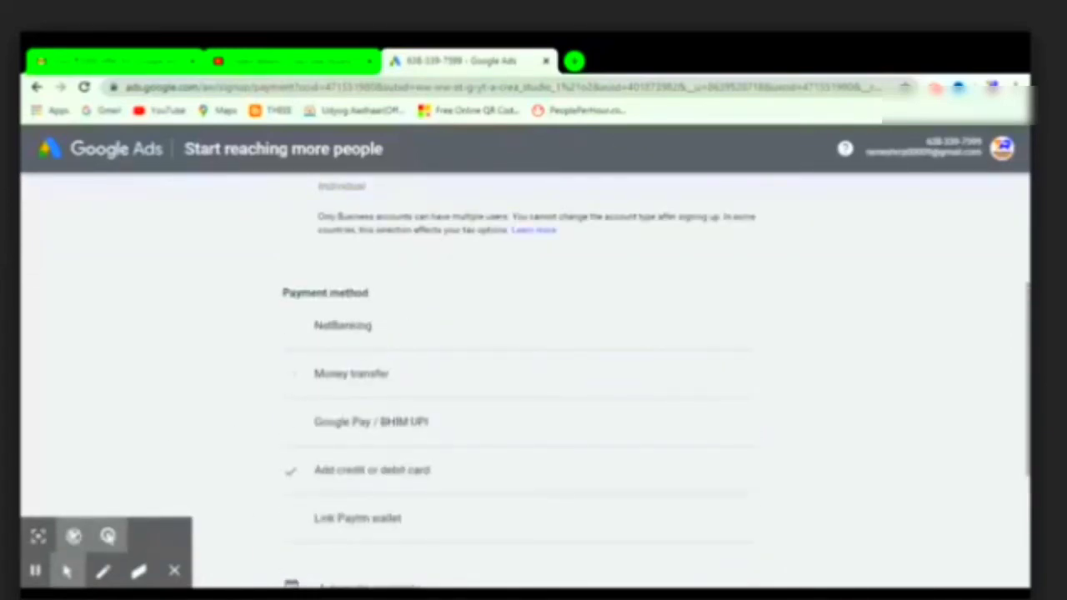
click(357, 518)
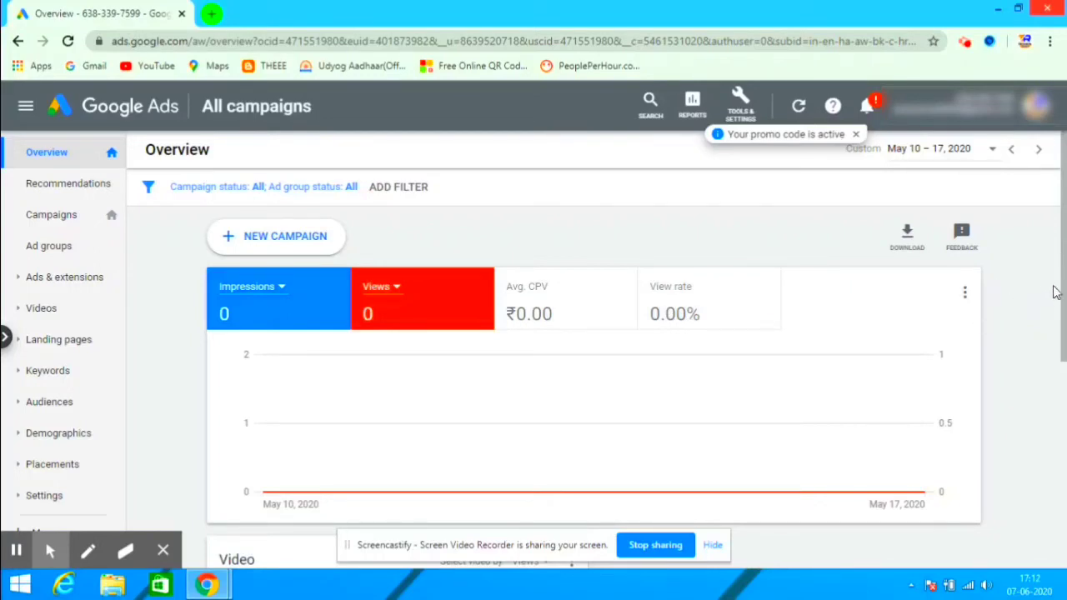
Set the reporting range to May 8 – 17, 2020, then open the active promo code details.
drag(1062, 284, 1064, 383)
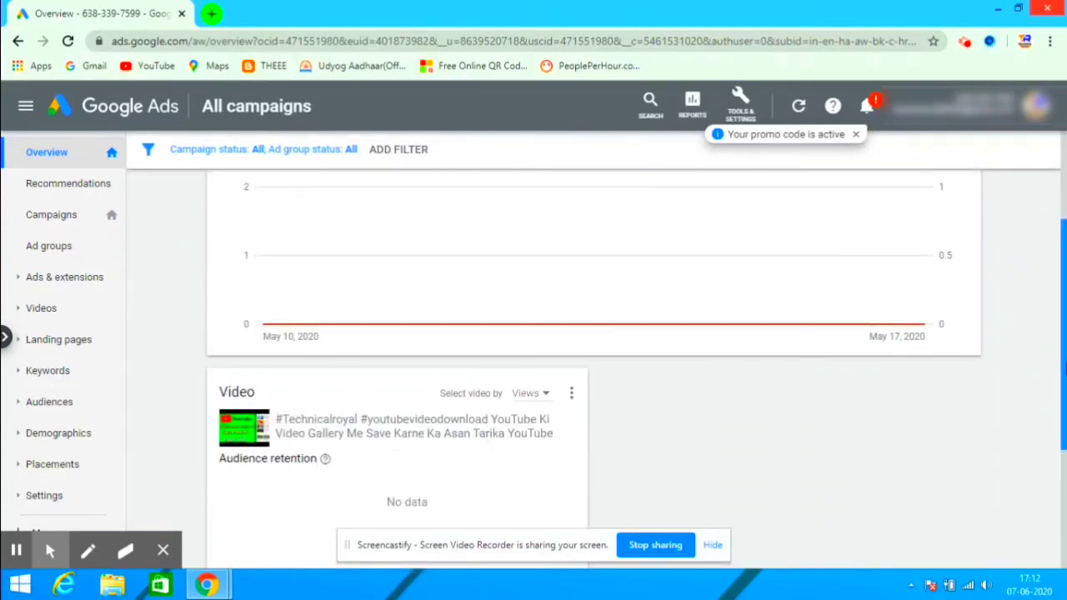
drag(1062, 442, 1052, 362)
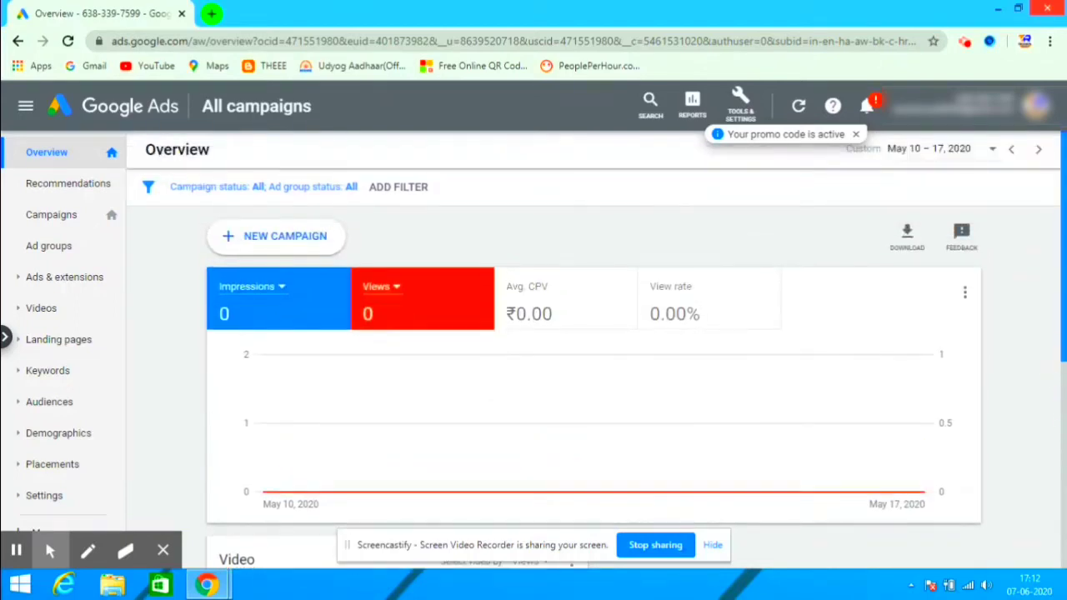
click(927, 150)
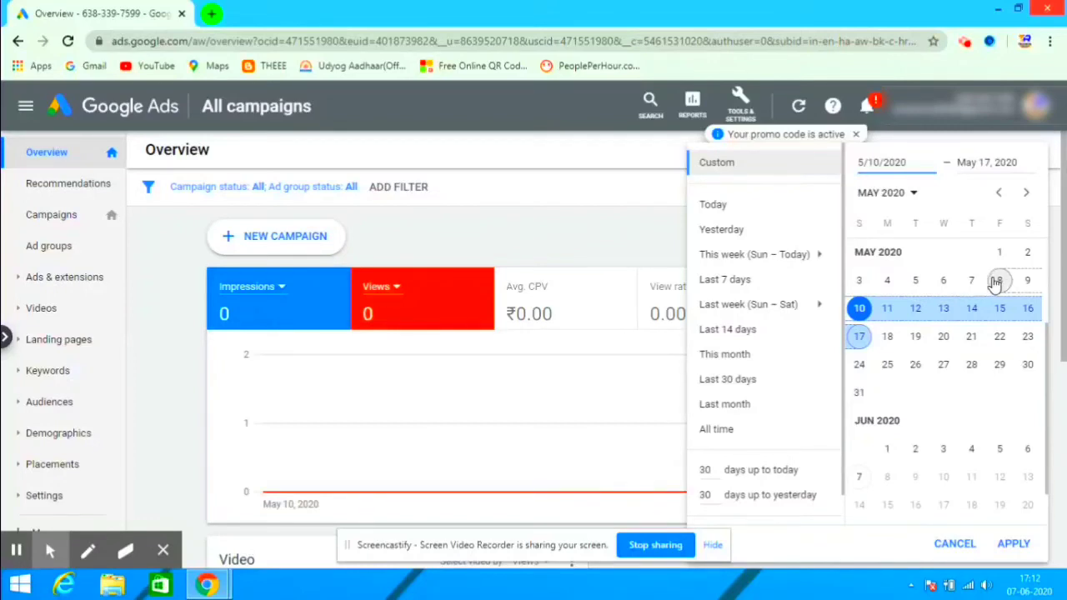
click(995, 281)
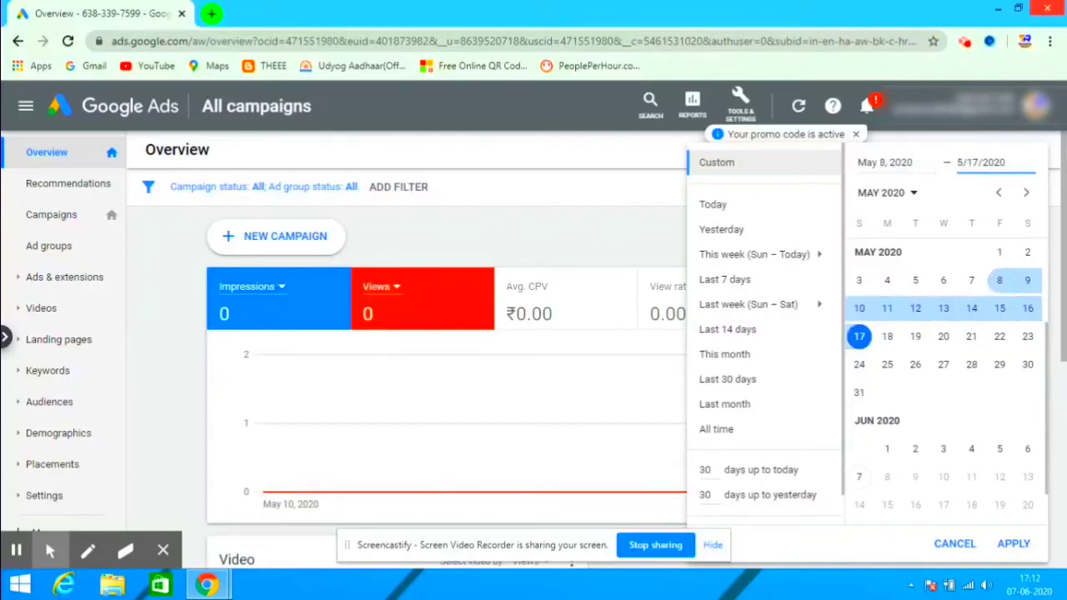
click(1011, 546)
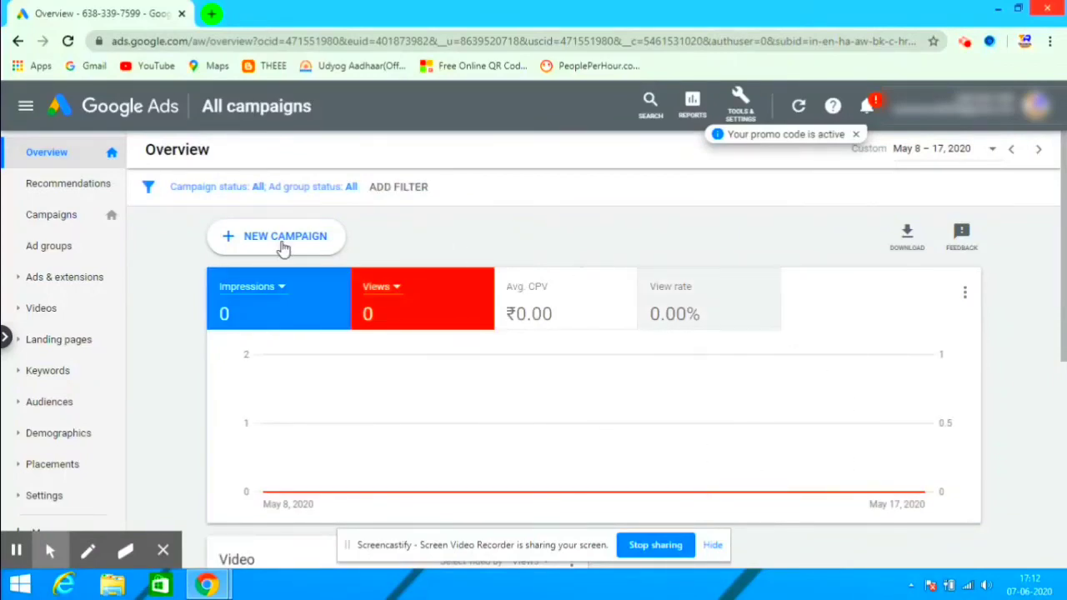
click(798, 134)
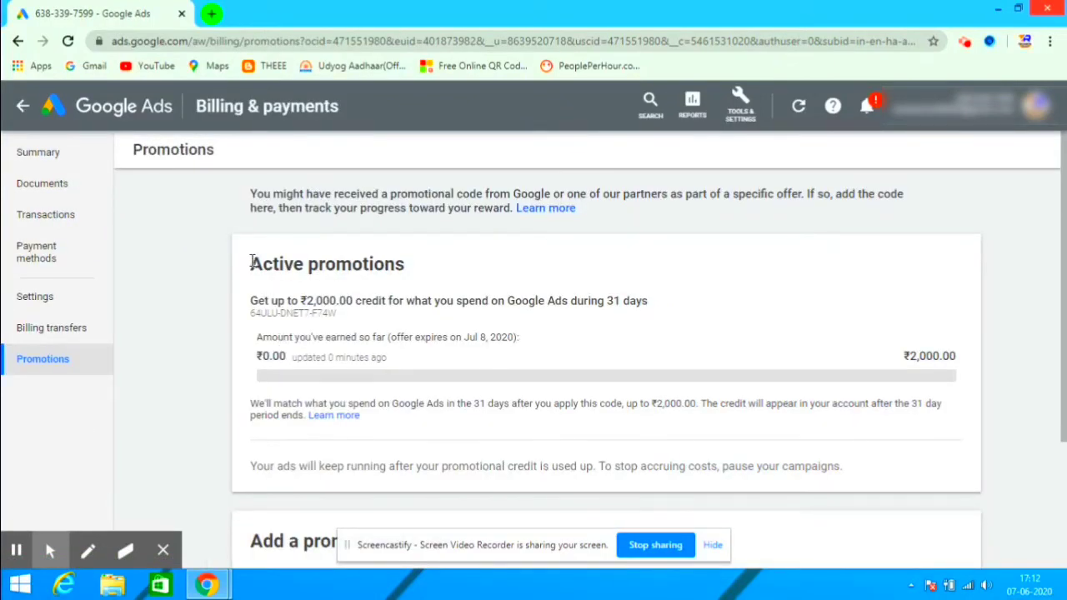
Review the Active promotions card and its 31-day credit period, then go to the billing Summary.
drag(251, 262, 417, 255)
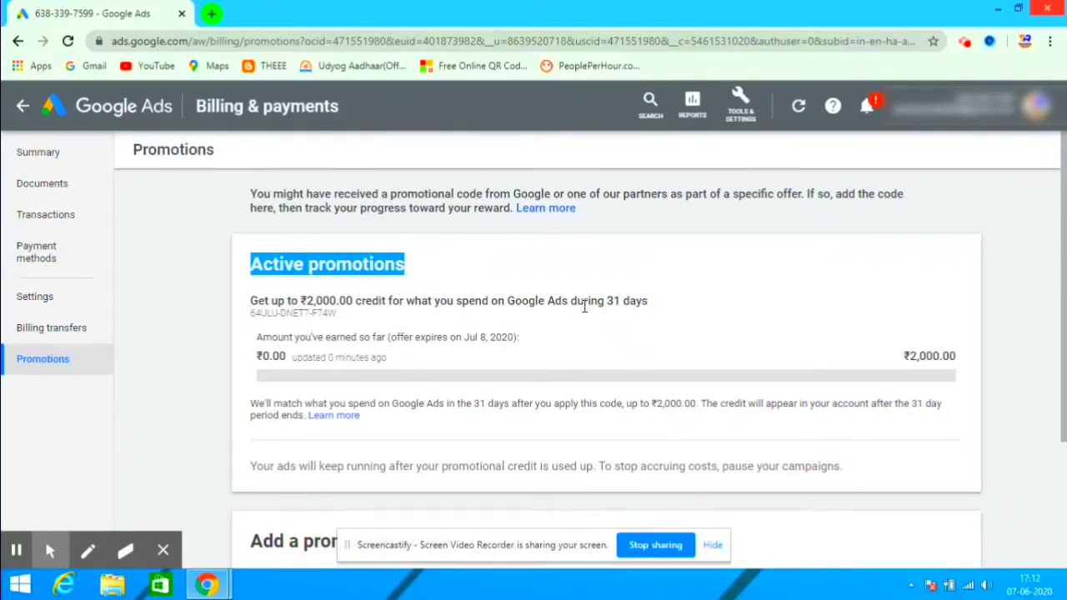
drag(654, 305, 607, 308)
click(525, 335)
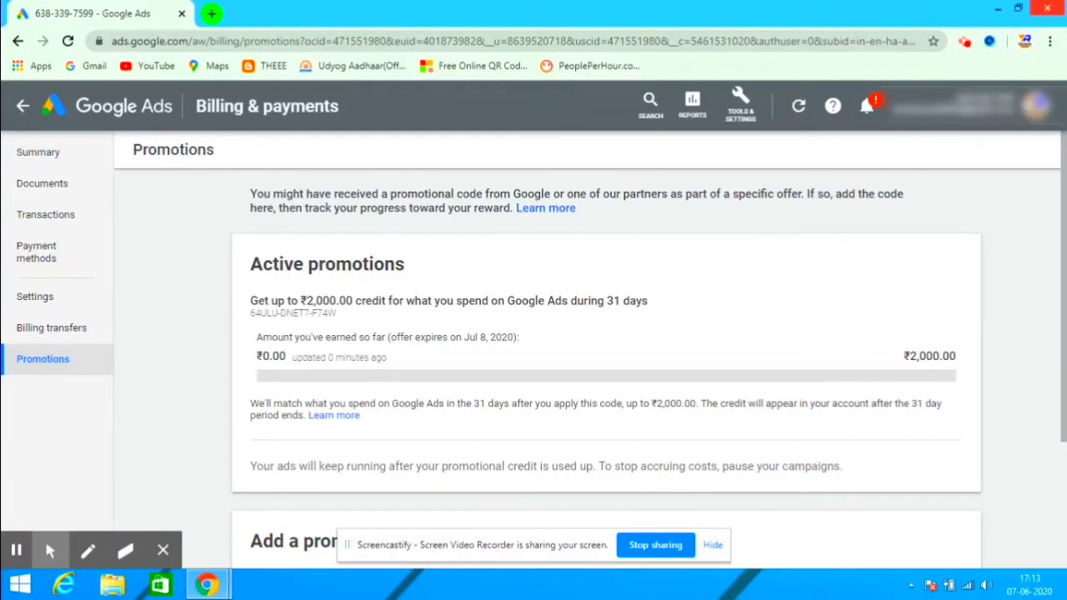
click(65, 162)
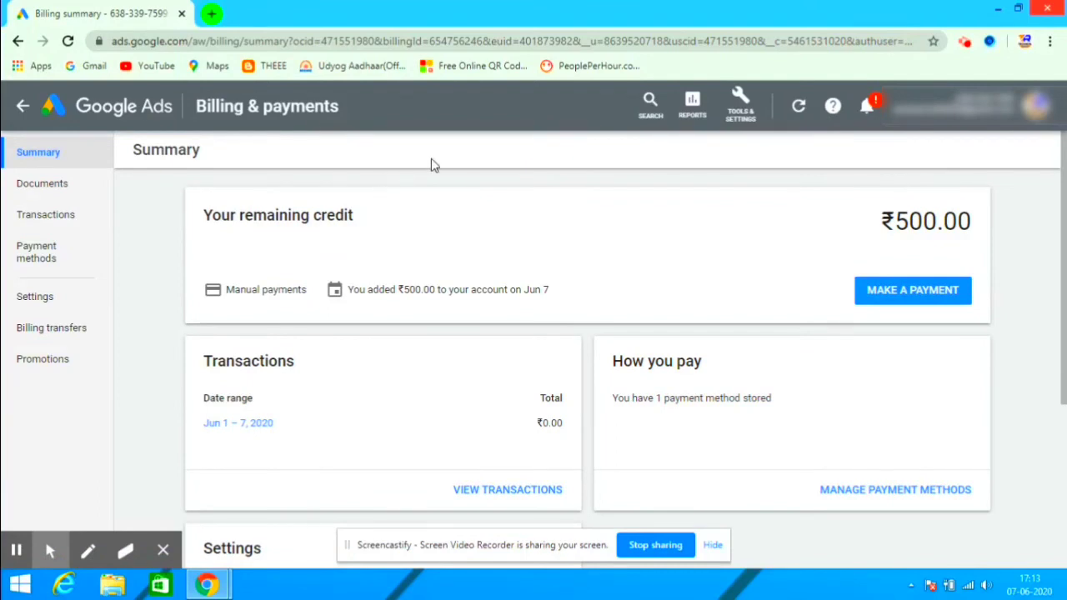
Check the ₹500.00 credit, browse Transactions, Payment methods and Settings, then return to the campaigns overview.
drag(893, 222, 941, 221)
click(917, 229)
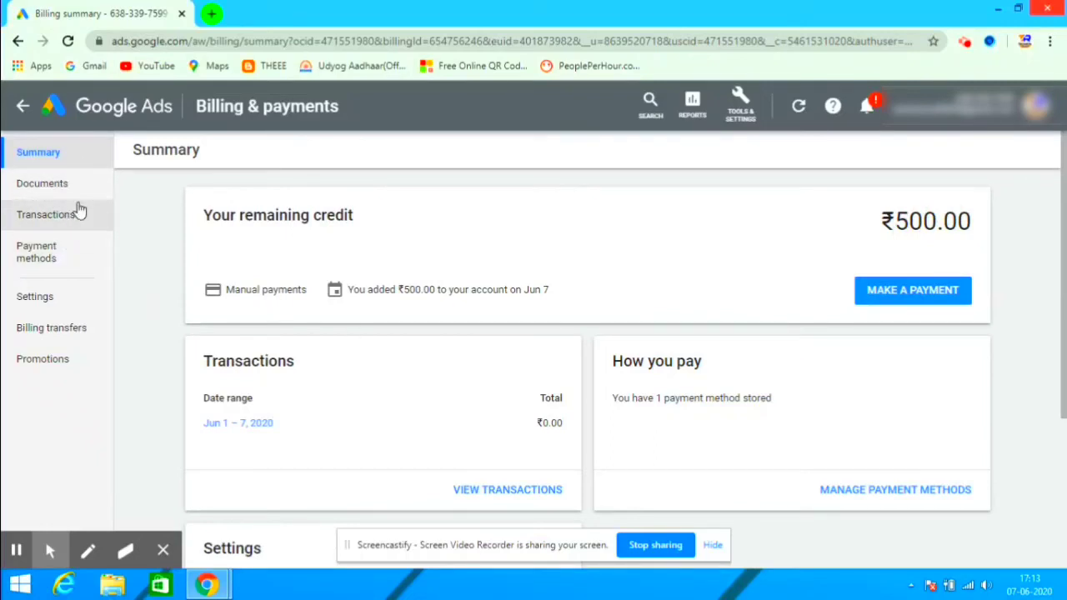
click(80, 210)
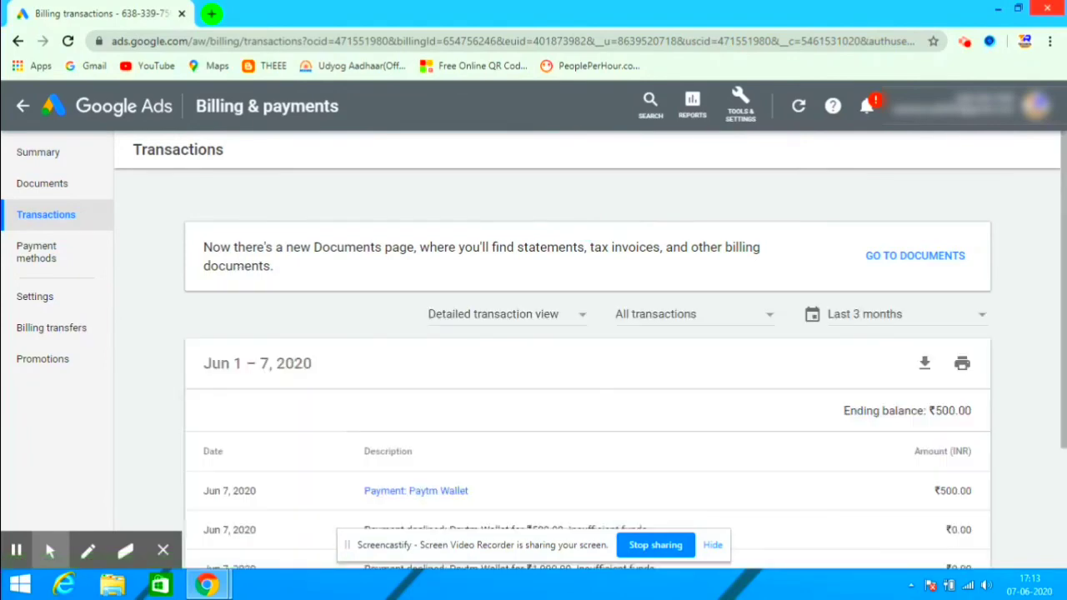
click(62, 263)
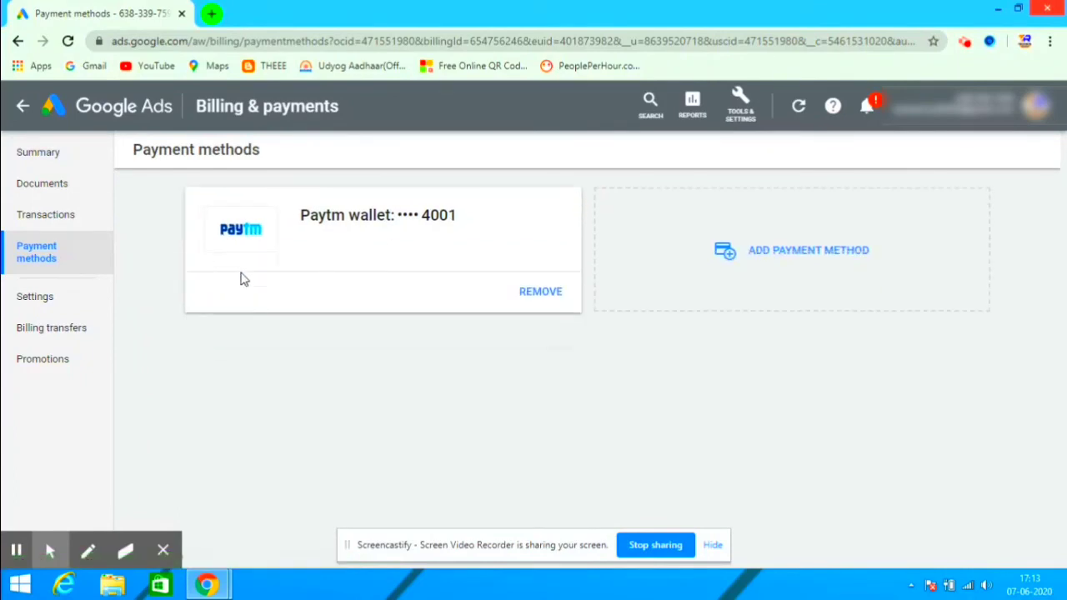
click(91, 304)
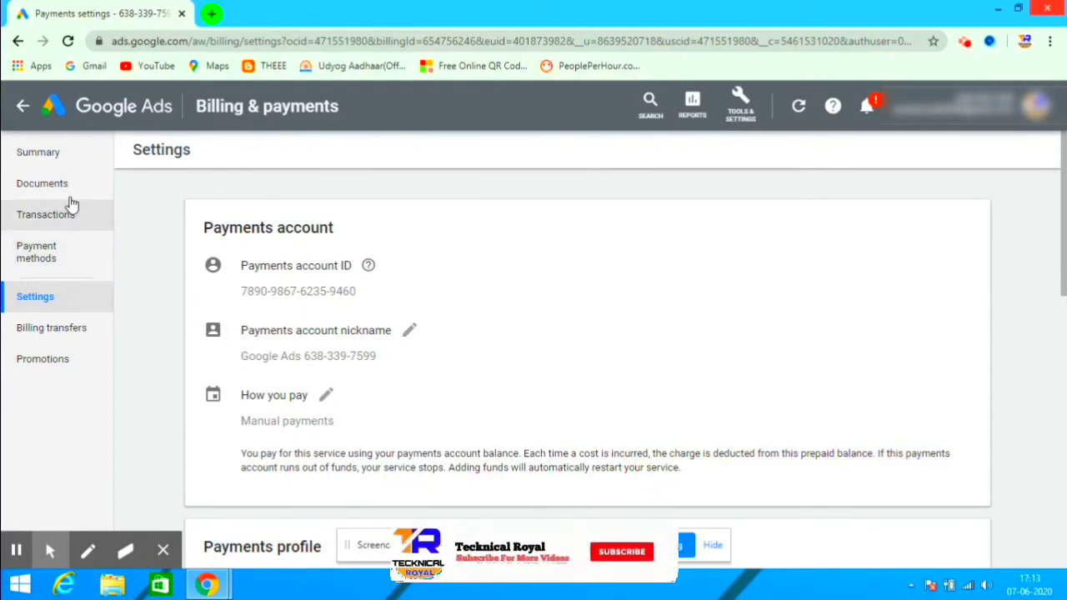
click(70, 161)
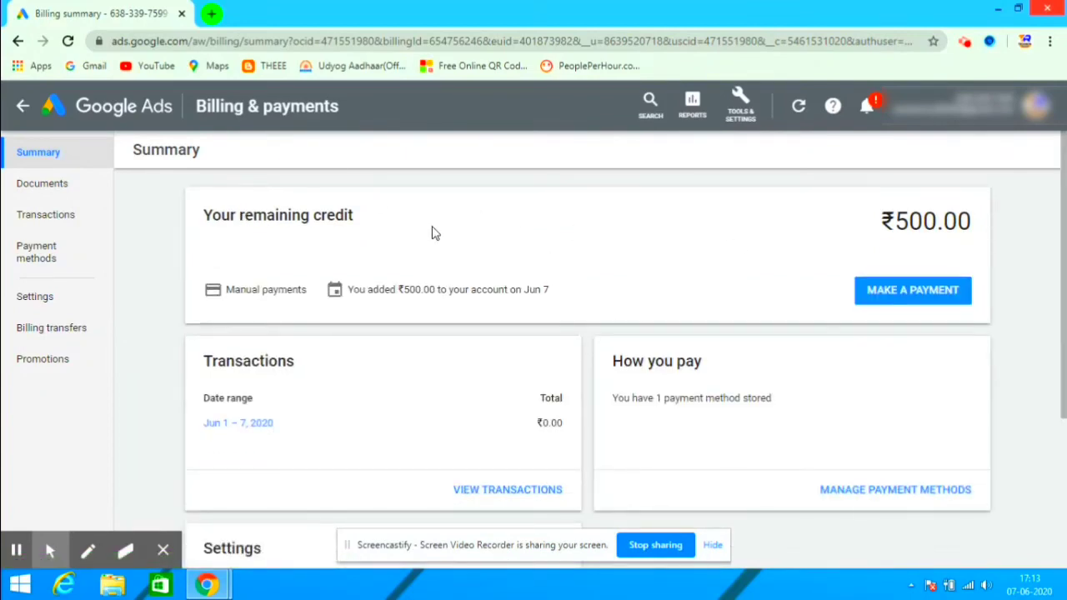
click(22, 106)
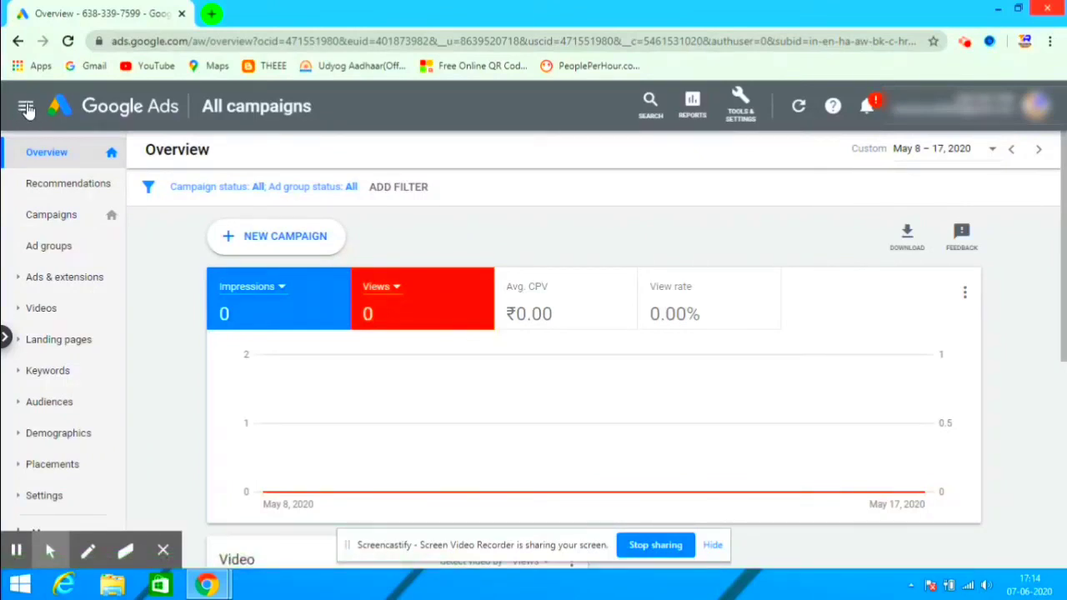
Open the How To Increase Subscribers Gain campaign, keep it Enabled and its budget at ₹200.00/day.
click(26, 108)
click(75, 231)
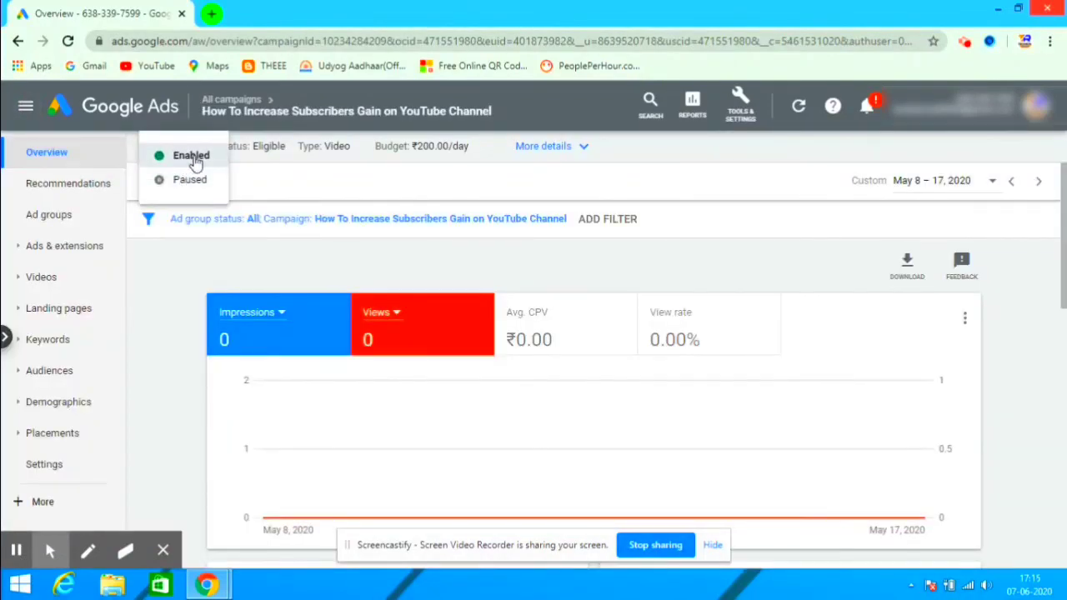
click(267, 170)
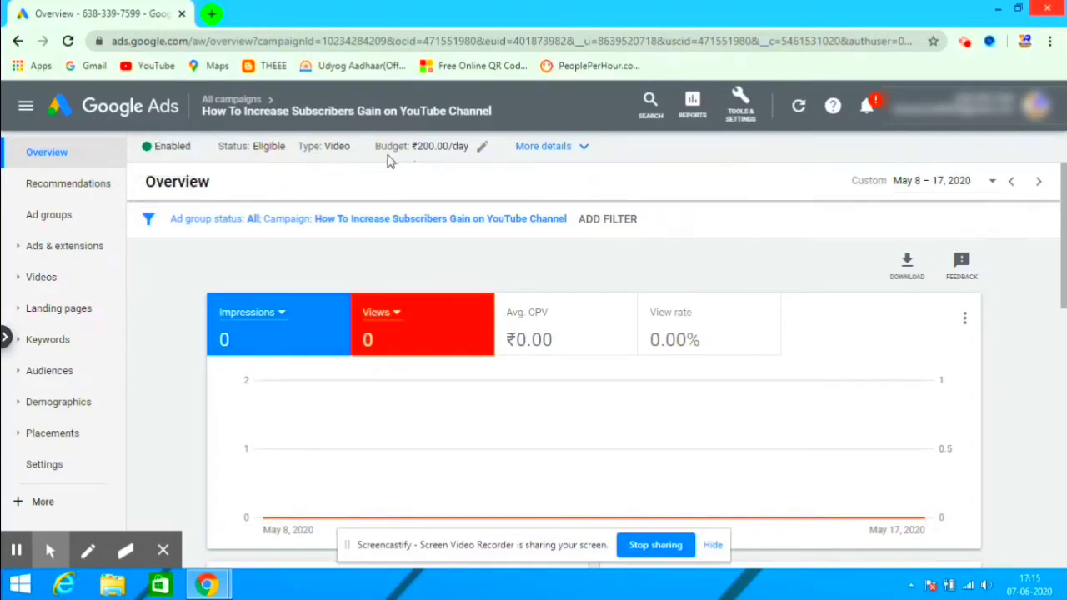
click(483, 146)
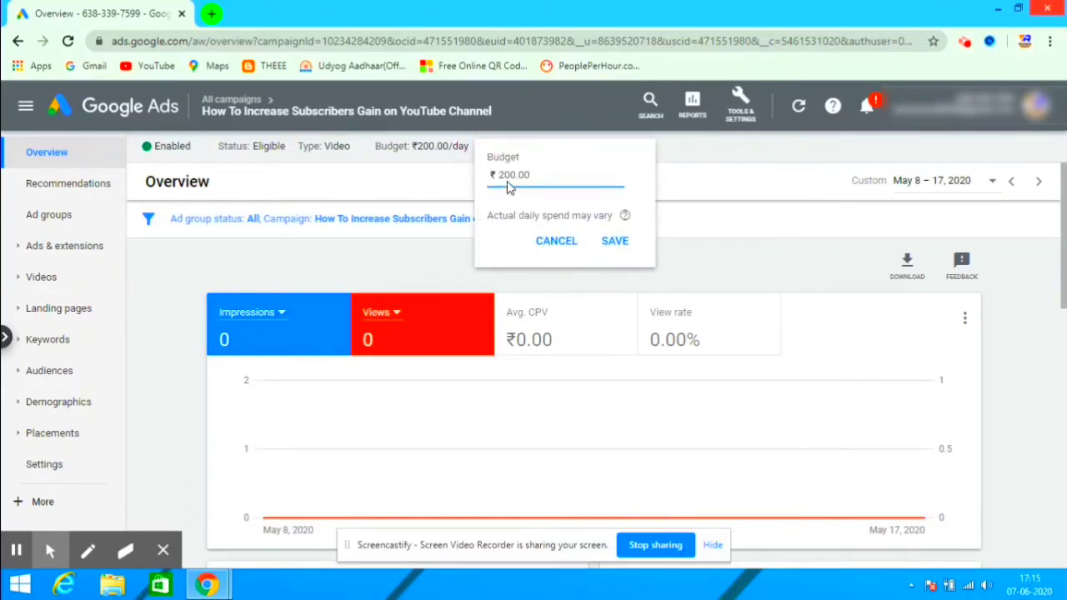
click(554, 249)
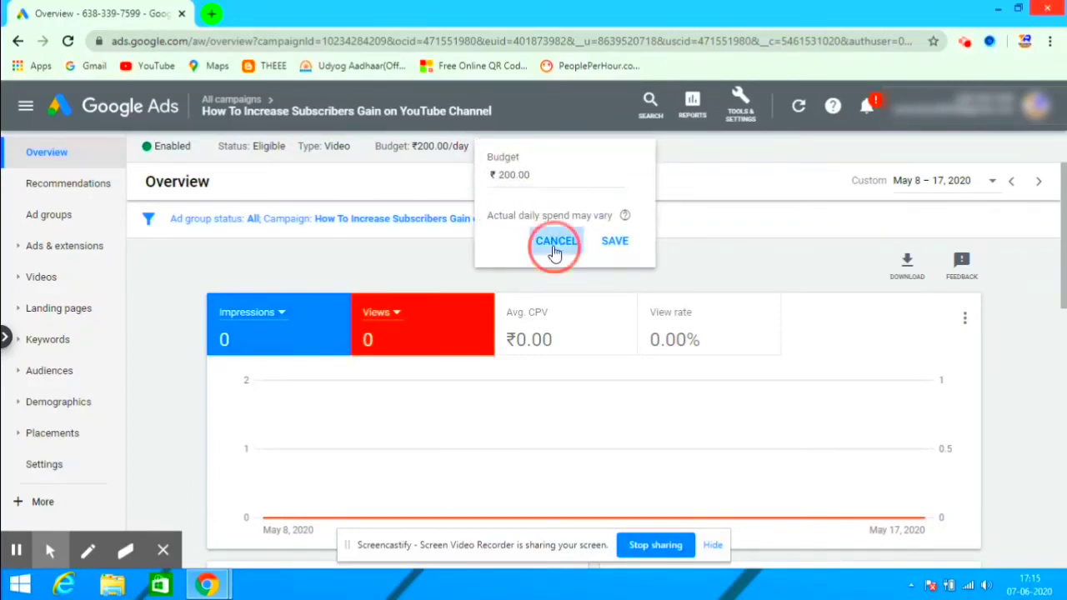